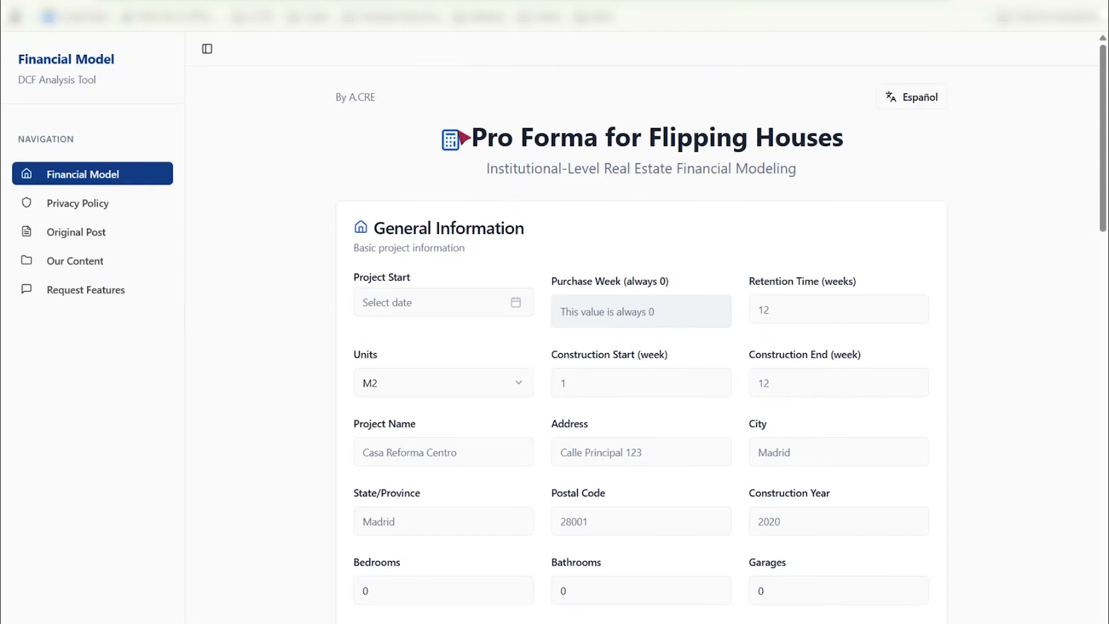
# - Browse the tool's Our Content and Original Post pages, then return to the Financial Model page
pyautogui.moveTo(505, 138); pyautogui.dragTo(911, 136)
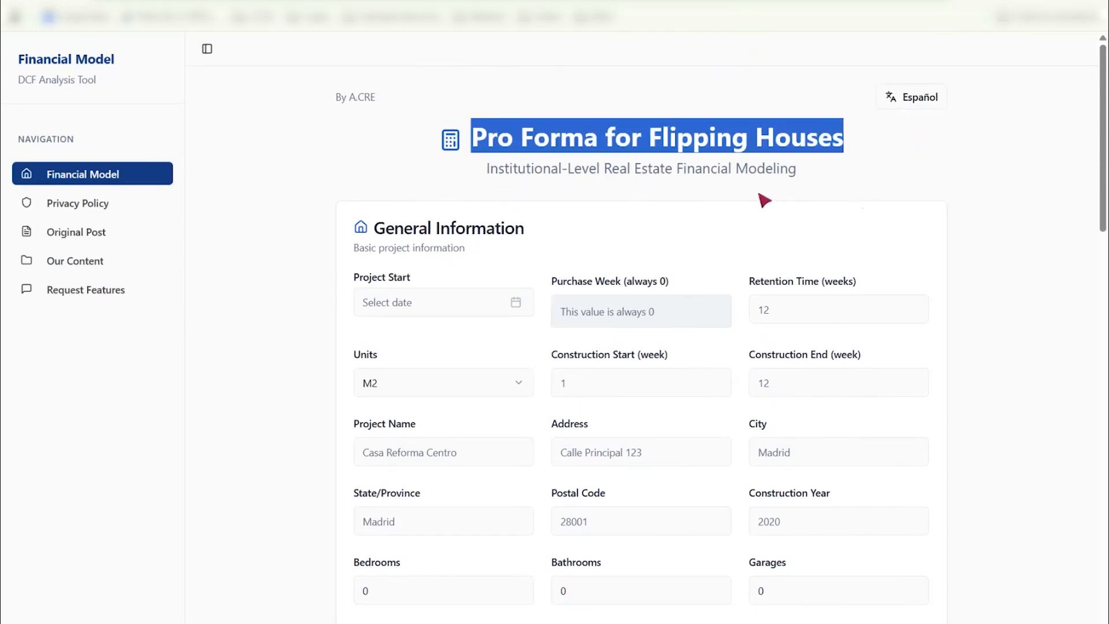
pyautogui.scroll(-3, 769, 211)
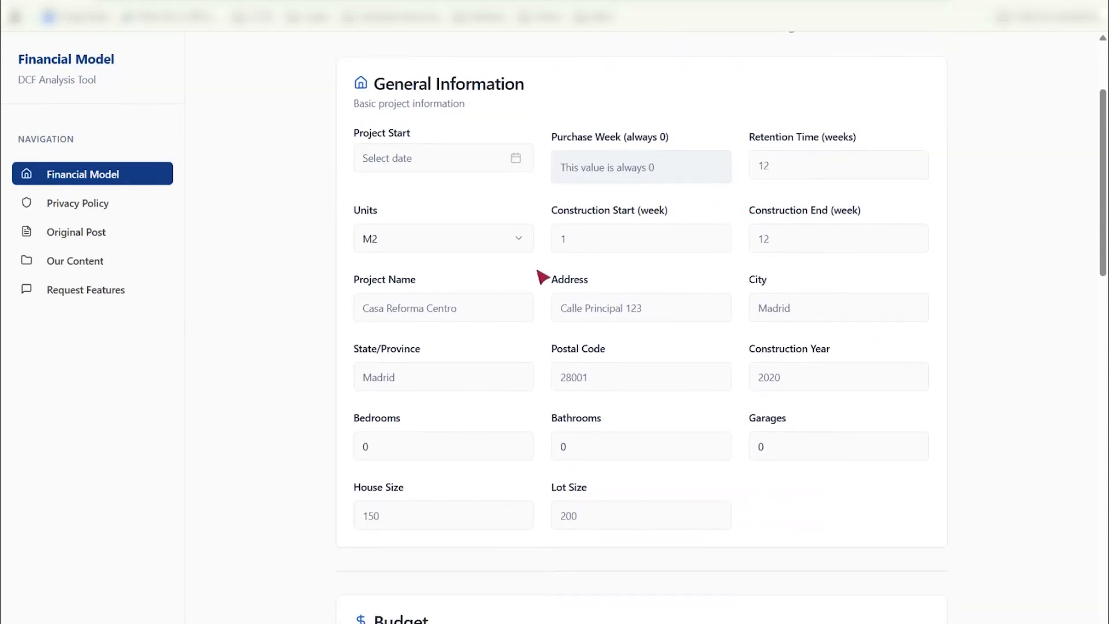
pyautogui.scroll(3, 439, 310)
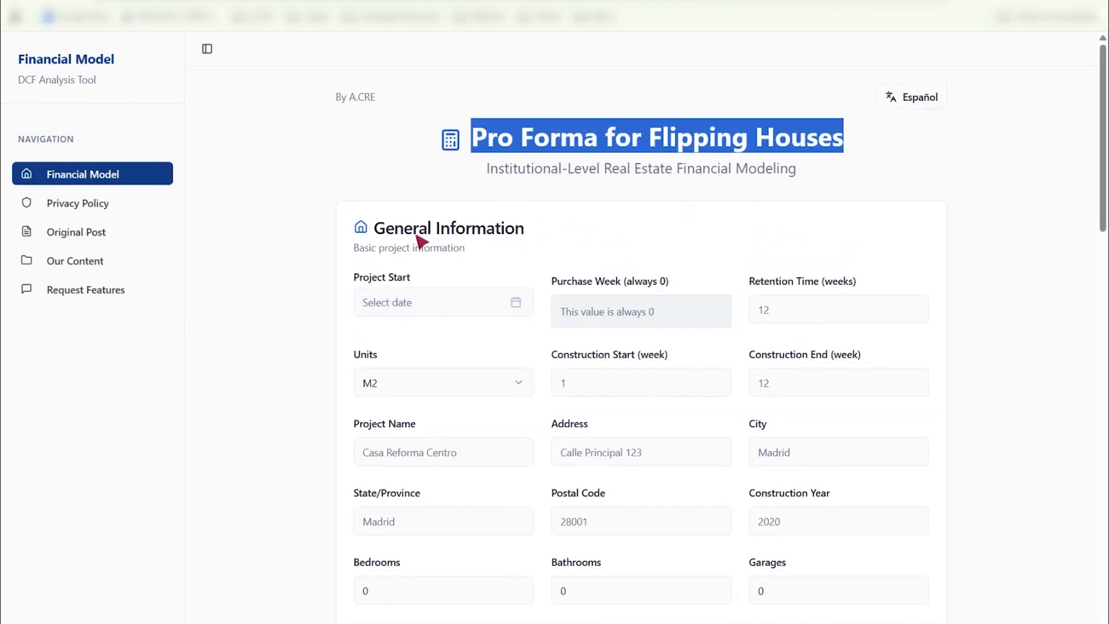
pyautogui.click(98, 270)
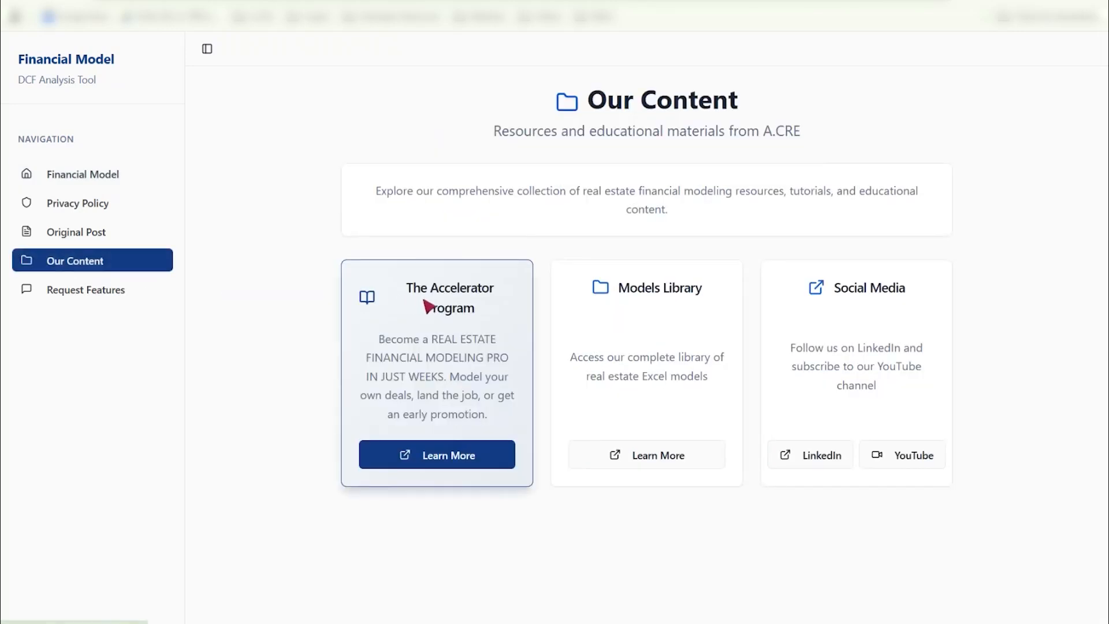
pyautogui.click(60, 237)
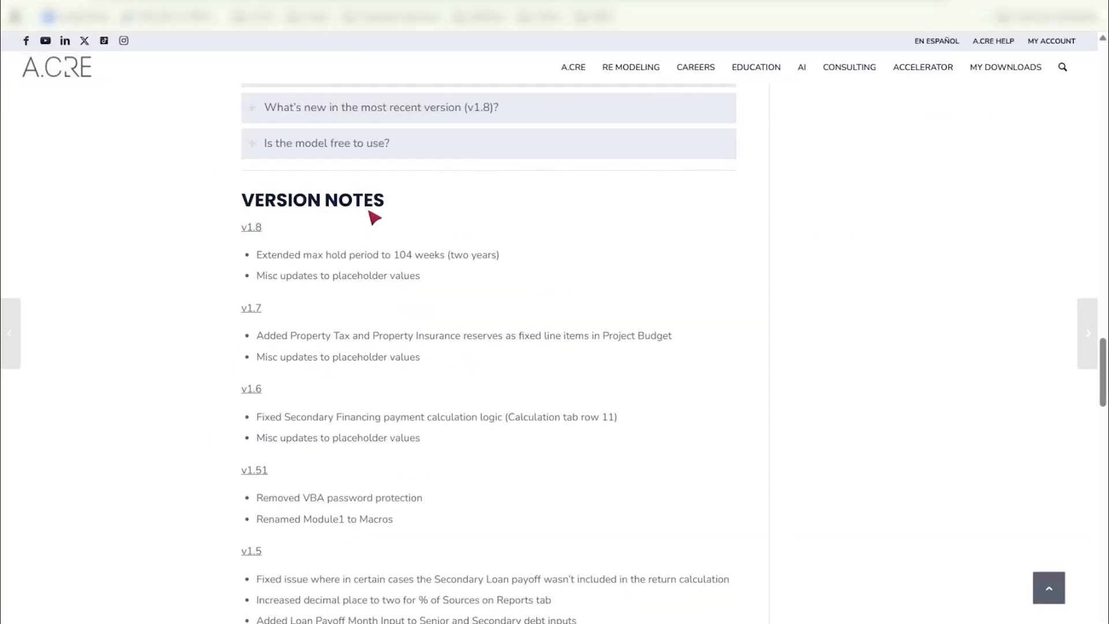
pyautogui.scroll(5, 368, 215)
pyautogui.scroll(20, 367, 215)
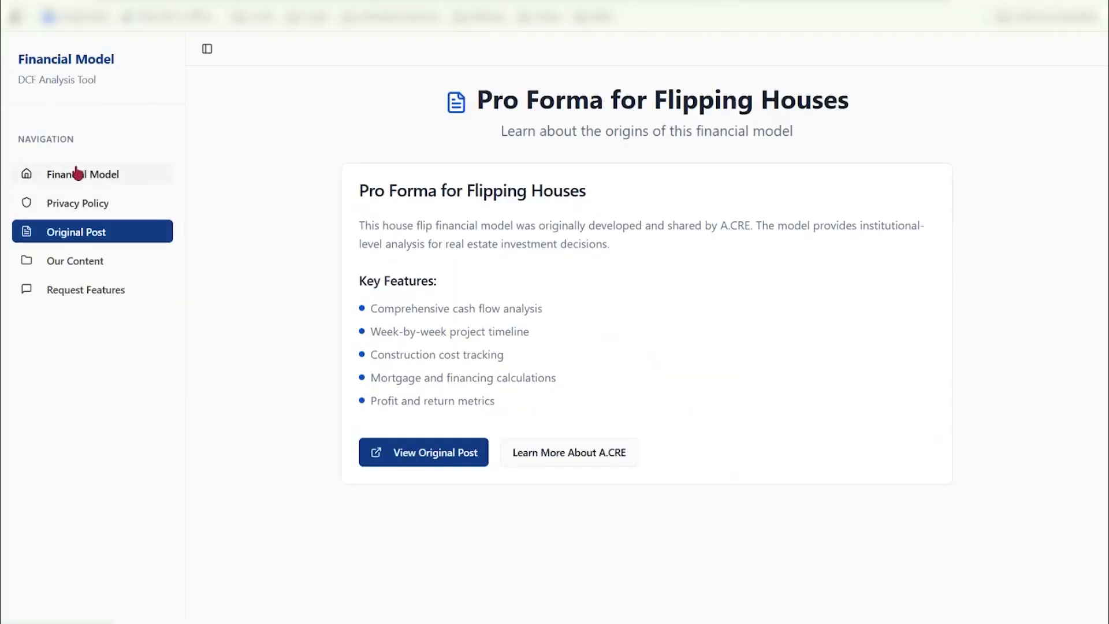
pyautogui.click(78, 173)
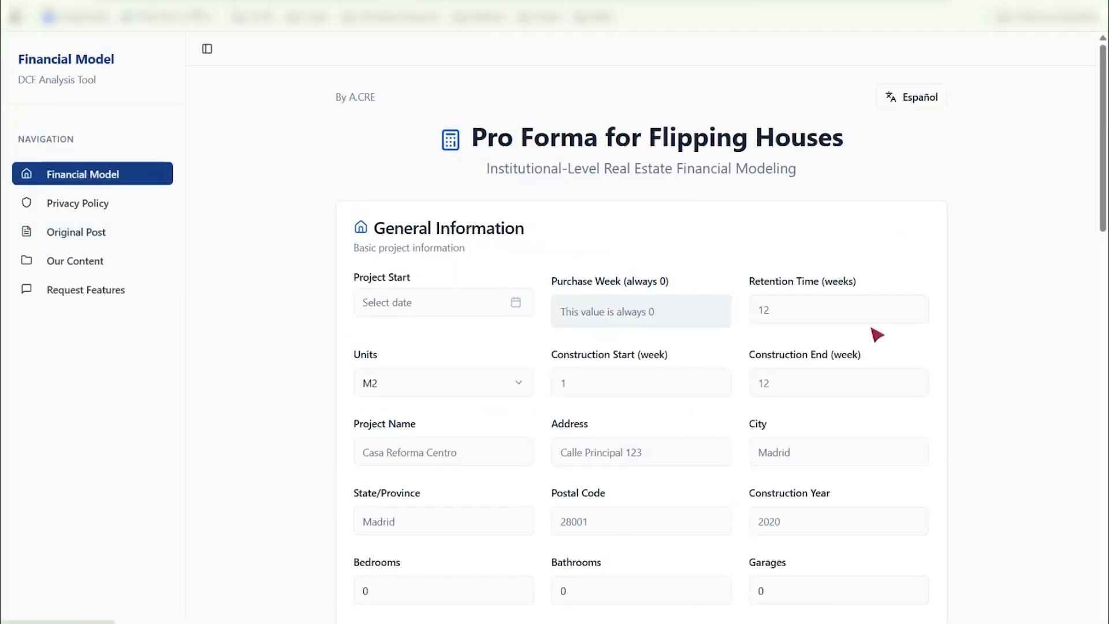
# - Set the Project Start date to 25/08/2025
pyautogui.scroll(-2, 745, 279)
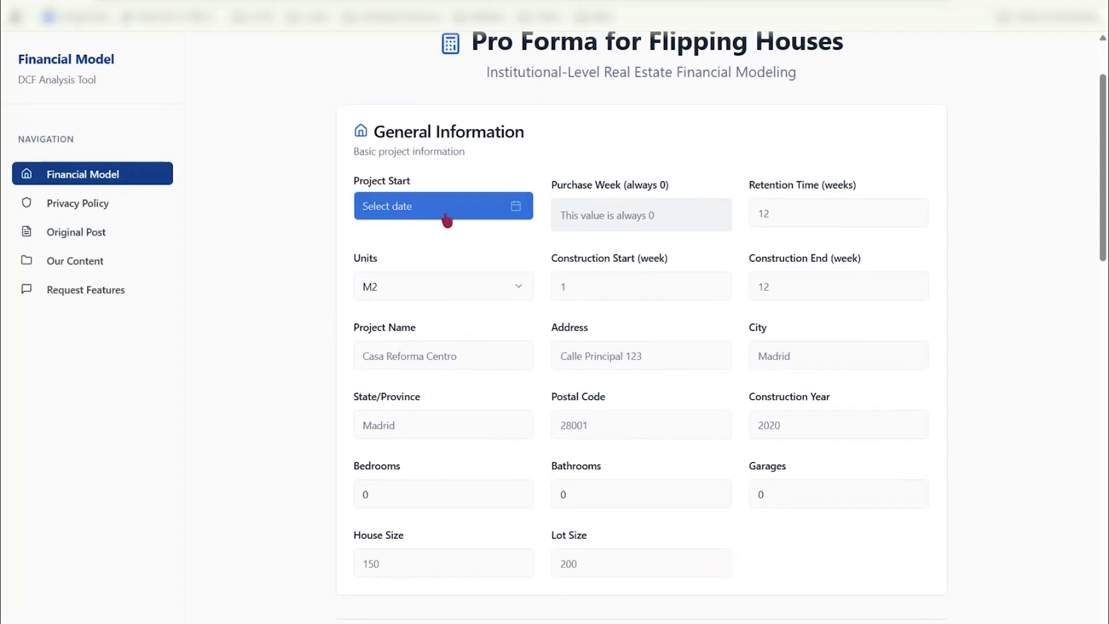
pyautogui.click(370, 202)
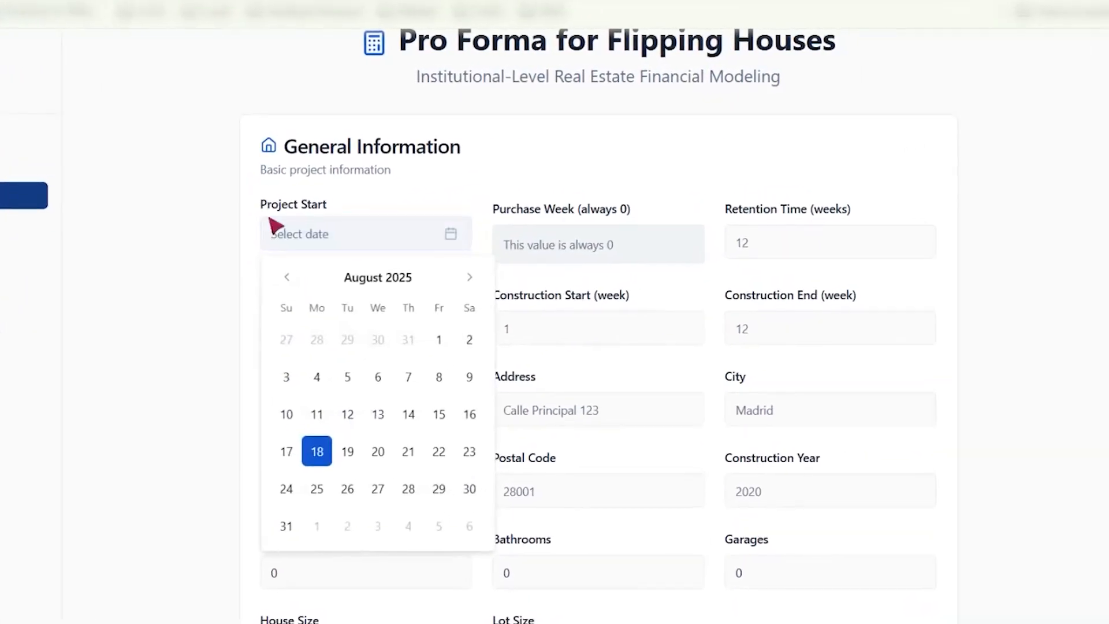
pyautogui.click(378, 451)
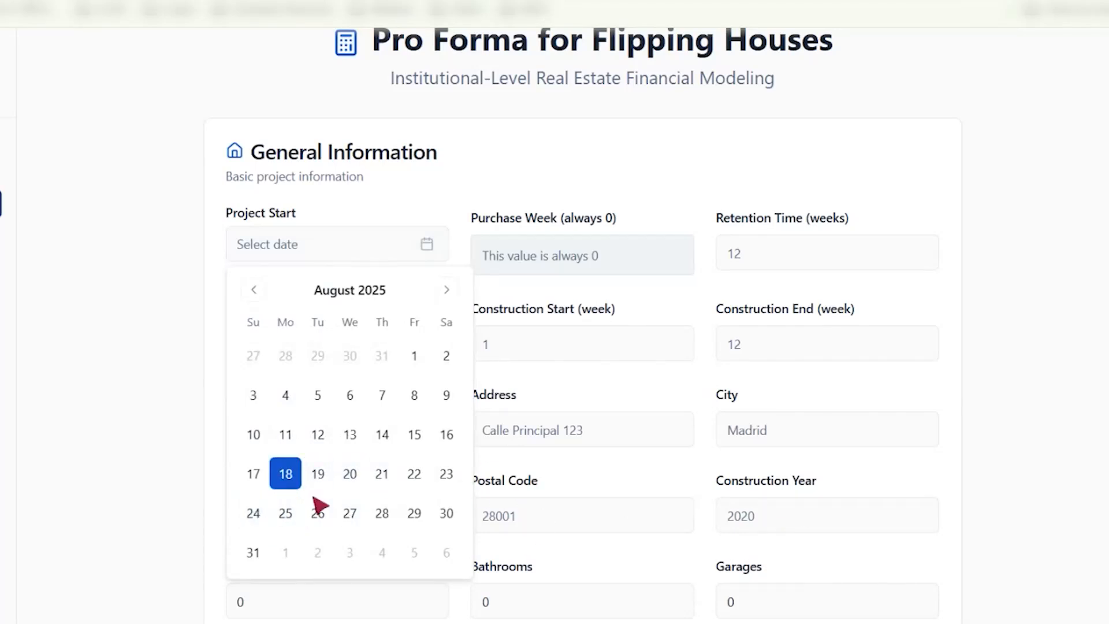
pyautogui.click(283, 513)
# - Set the retention time to 70 weeks and the construction end to week 20
pyautogui.click(866, 348)
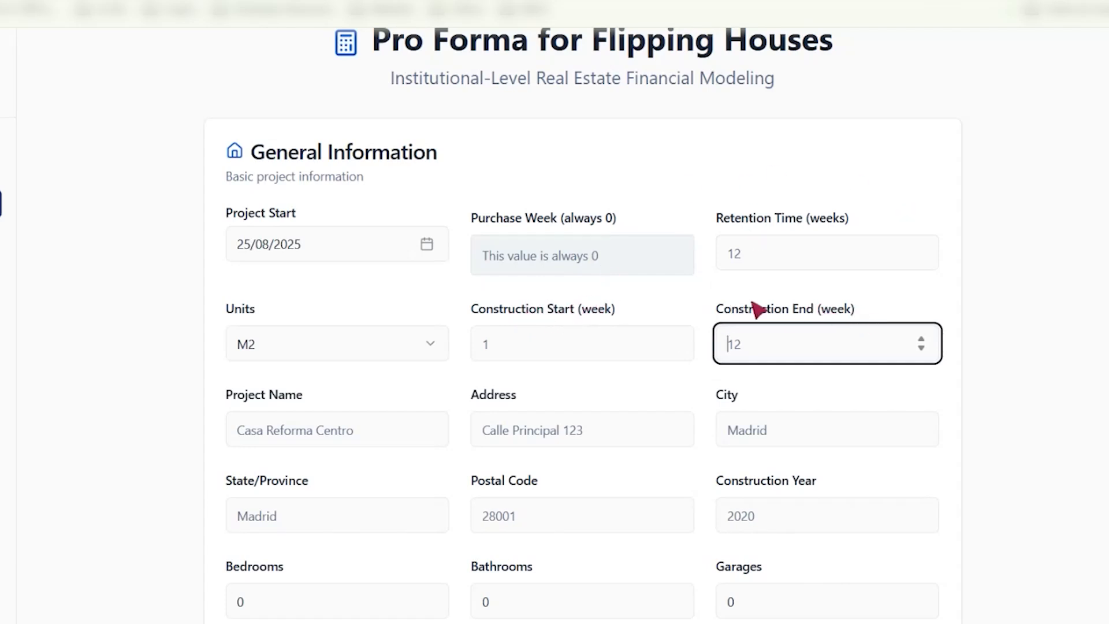
pyautogui.click(765, 255)
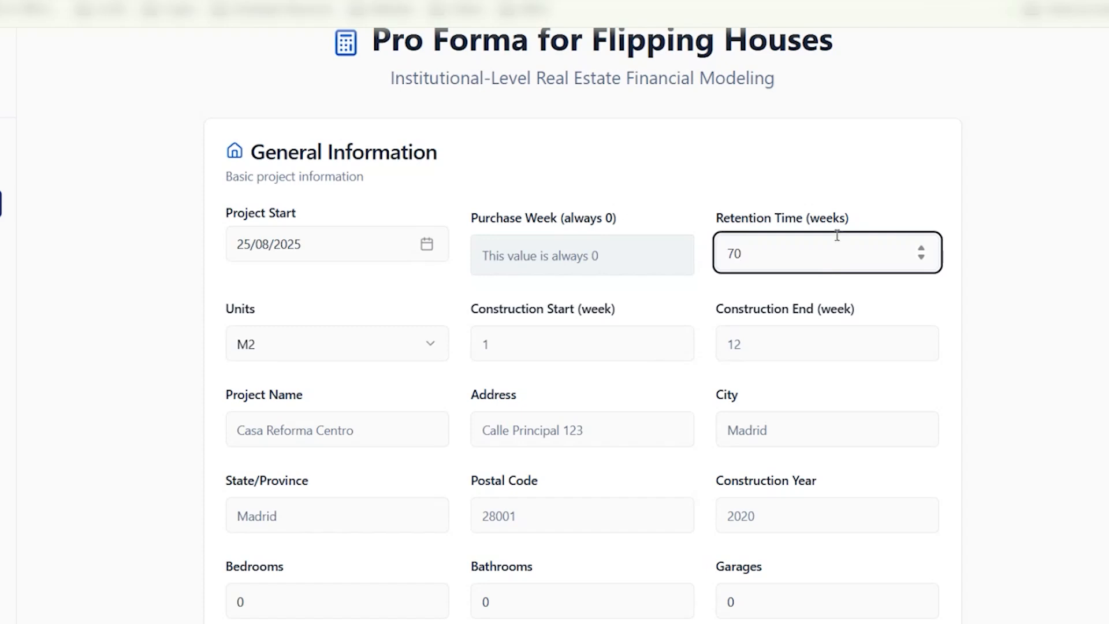
pyautogui.press('Tab')
pyautogui.press('Tab')
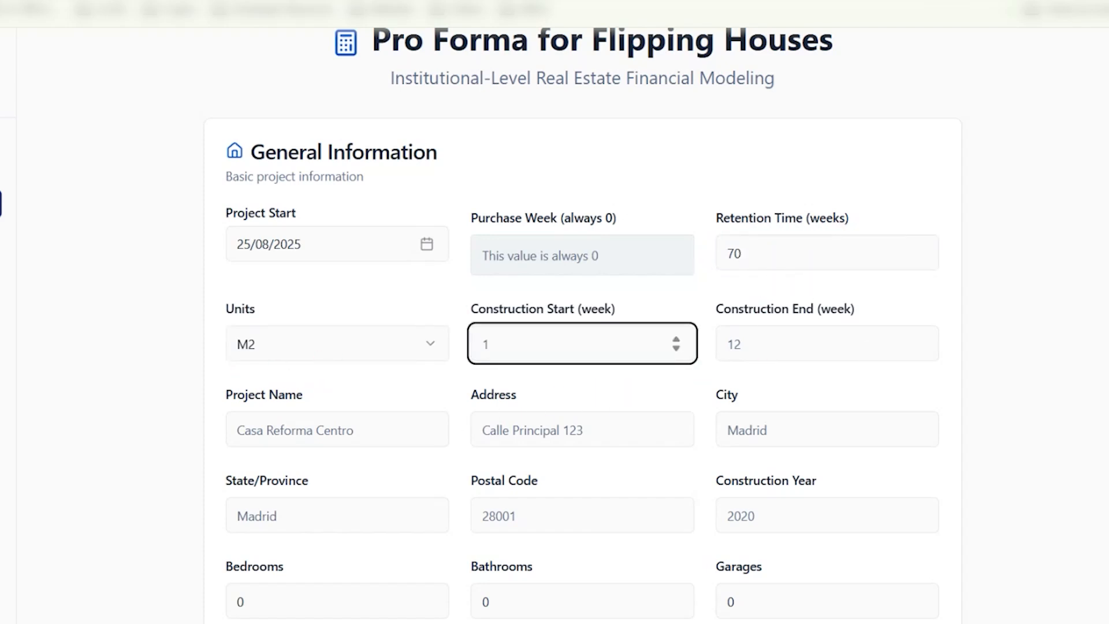
pyautogui.press('Tab')
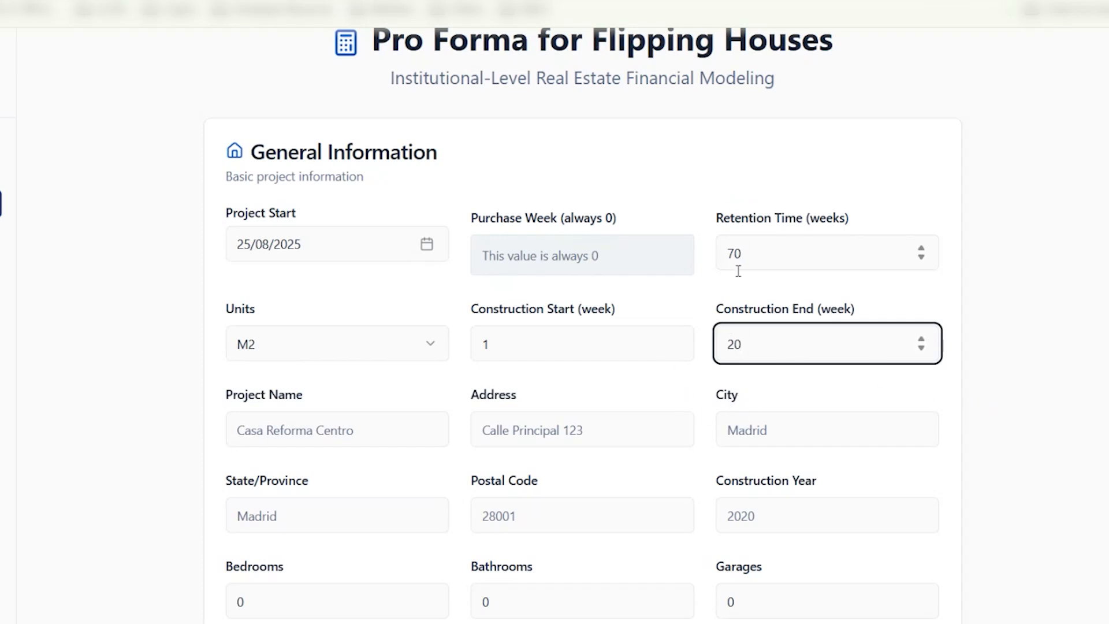
# - Name the project House Test
pyautogui.click(342, 427)
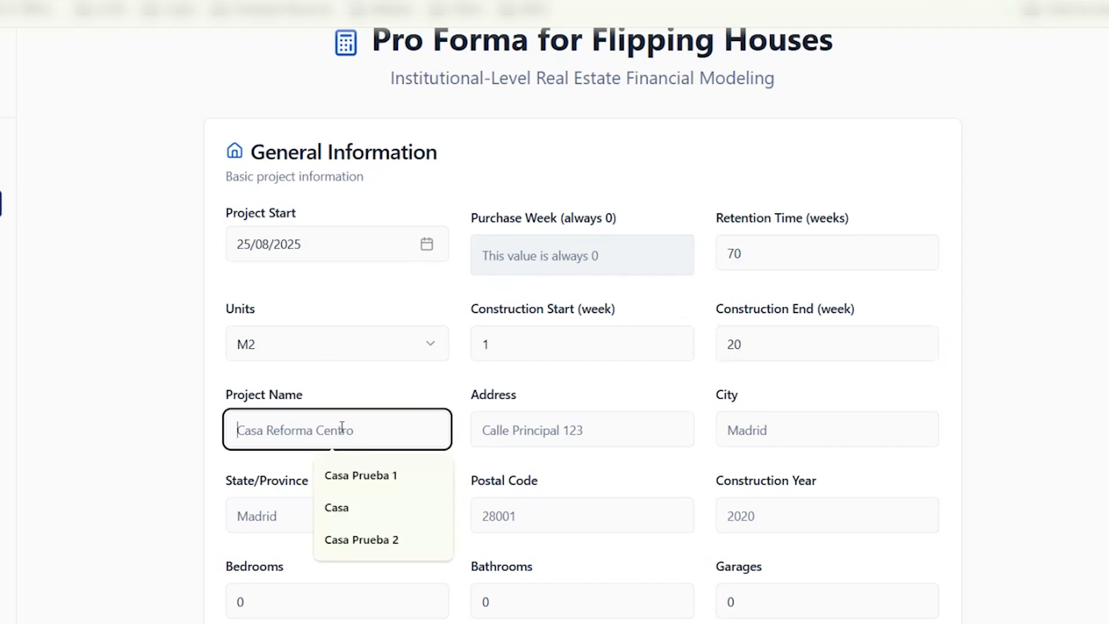
pyautogui.write('House Test')
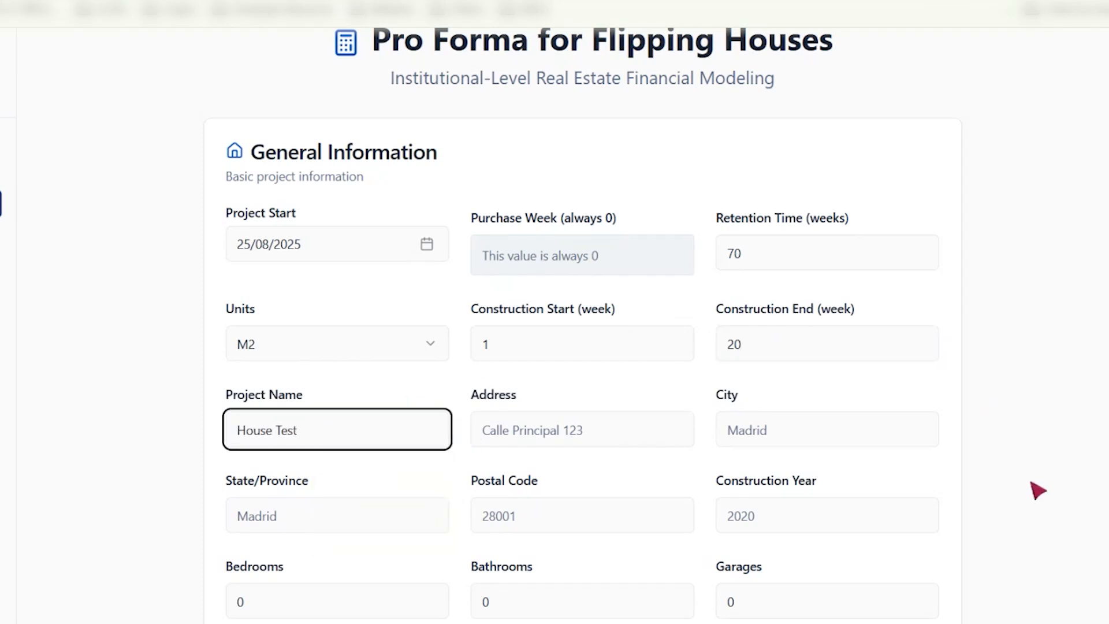
pyautogui.press('Tab')
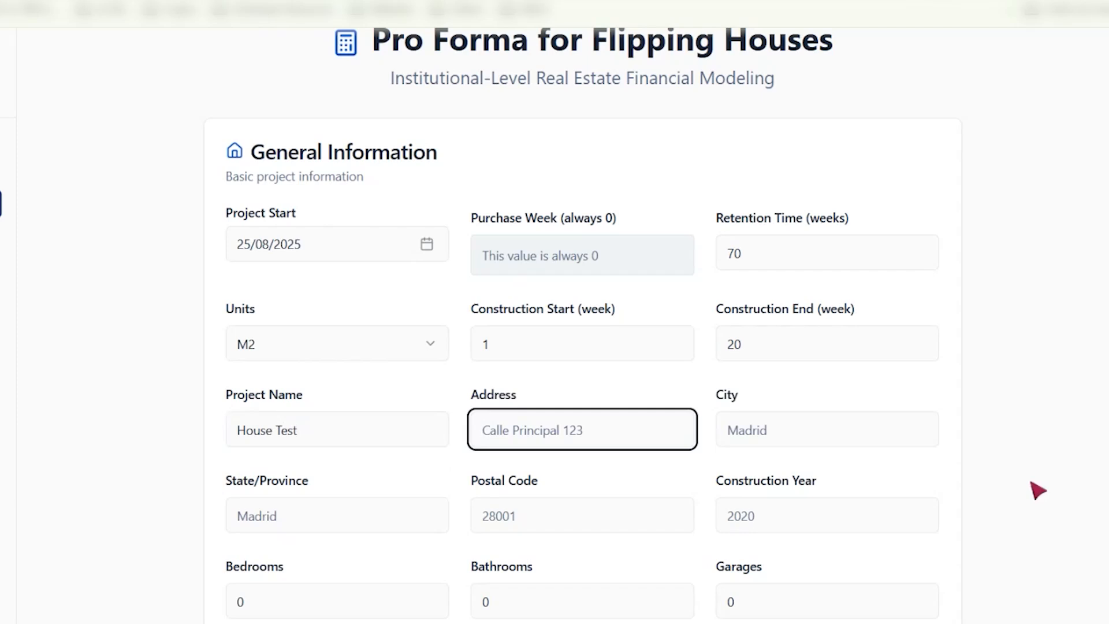
# - Enter the property's street address, the city Orlando and the state Florida
pyautogui.write('Principal ')
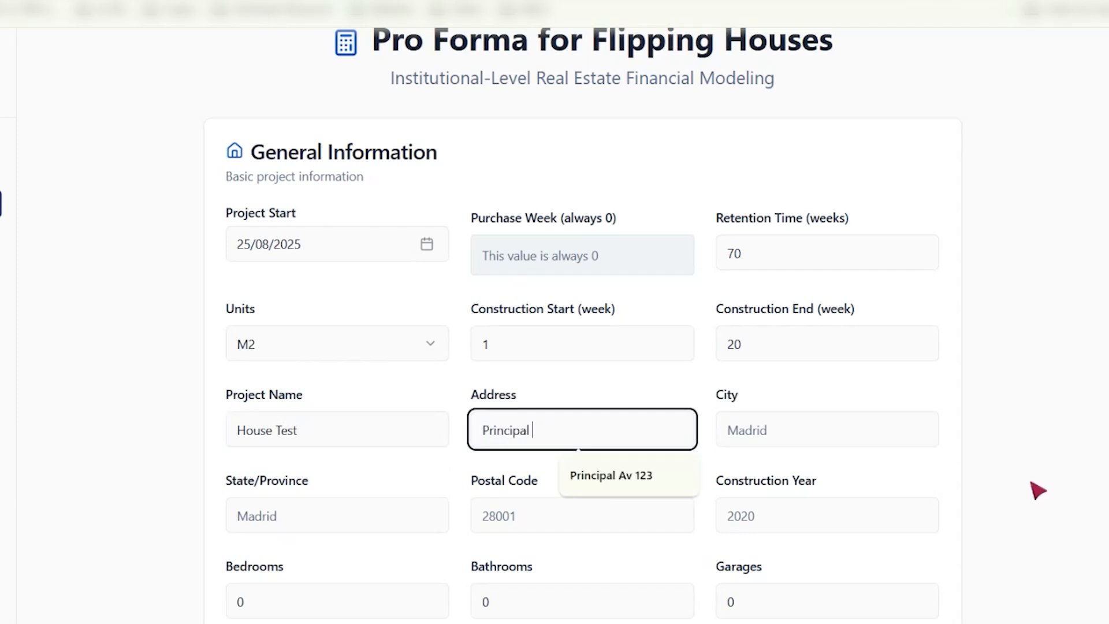
pyautogui.write('sv')
pyautogui.press('BackSpace')
pyautogui.press('BackSpace')
pyautogui.write('a')
pyautogui.press('Tab')
pyautogui.write('Orlando')
pyautogui.press('Tab')
pyautogui.write('Florida')
pyautogui.press('Tab')
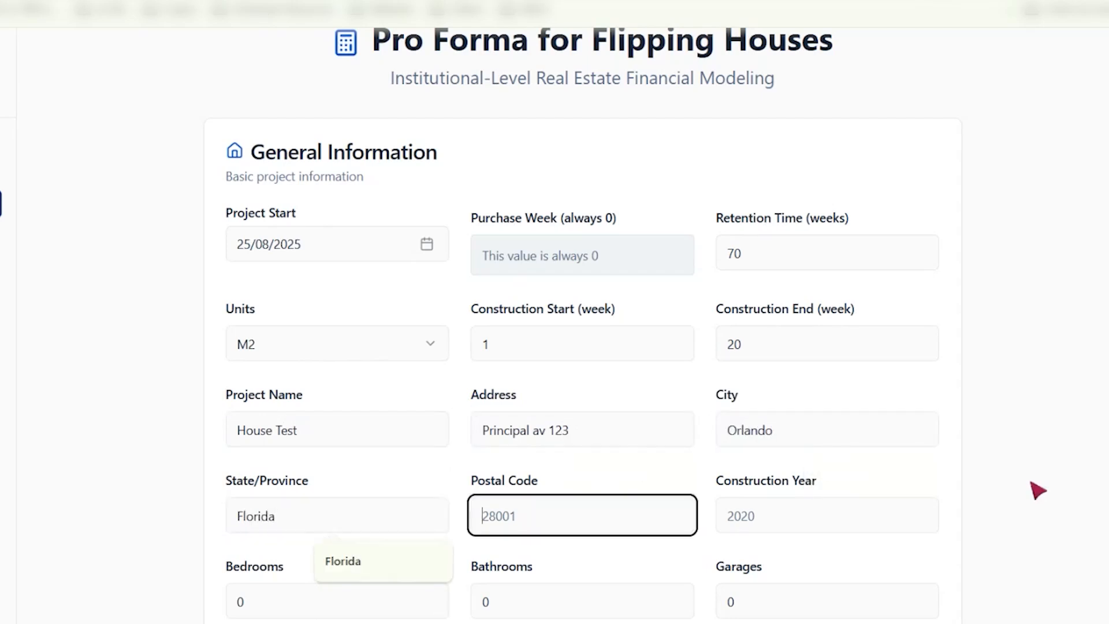
# - Enter the property's postal code and set the construction year to 2014
pyautogui.write('32800')
pyautogui.press('Tab')
pyautogui.write('2014')
pyautogui.press('Tab')
pyautogui.scroll(-2, 1038, 491)
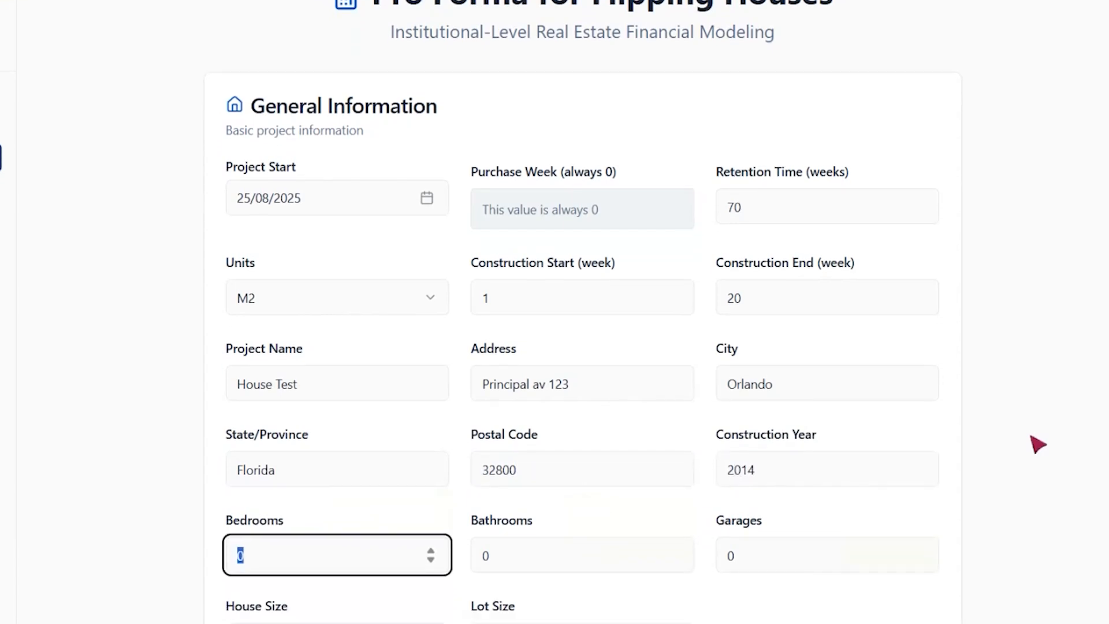
# - Set bedrooms to 4, bathrooms to 3 and garages to 2
pyautogui.write('4')
pyautogui.press('Tab')
pyautogui.write('3')
pyautogui.press('Tab')
pyautogui.write('2')
pyautogui.press('Tab')
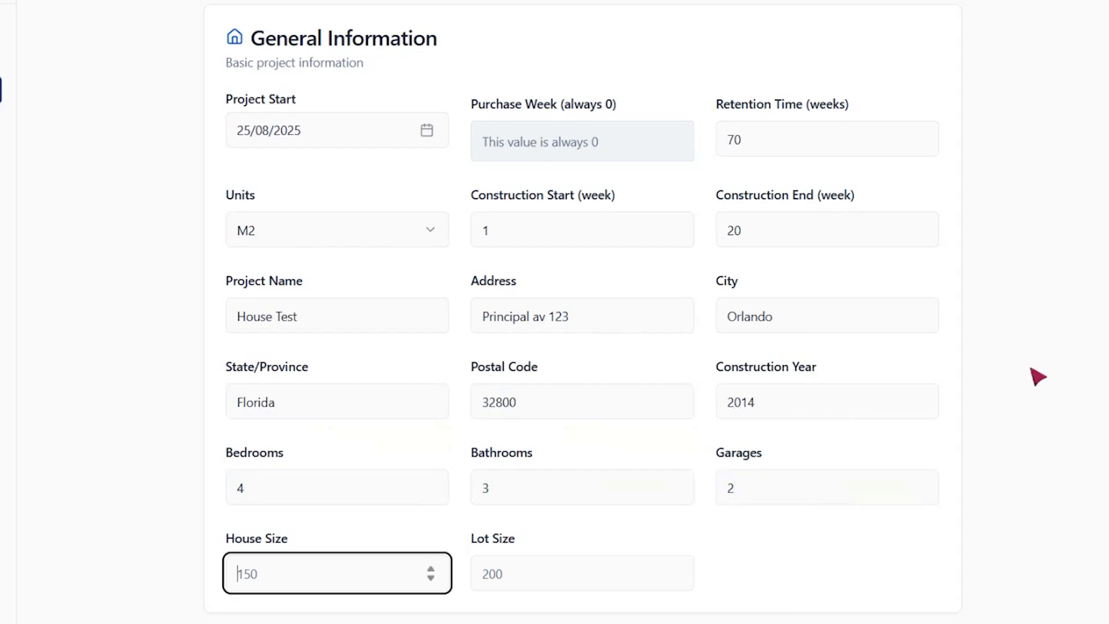
# - Set the house size to 96 and the lot size to 112
pyautogui.write('96')
pyautogui.press('Tab')
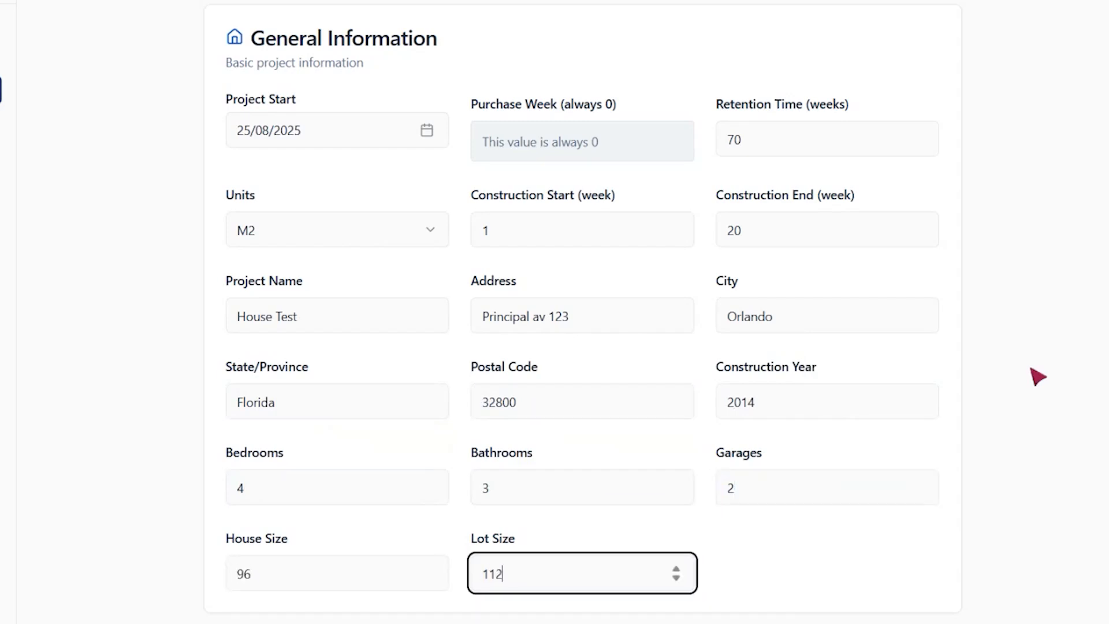
pyautogui.write('112')
pyautogui.scroll(-7, 641, 241)
pyautogui.press('Tab')
# - Enter a purchase price of 235000 and closing costs of 5000 in the budget
pyautogui.scroll(-2, 646, 242)
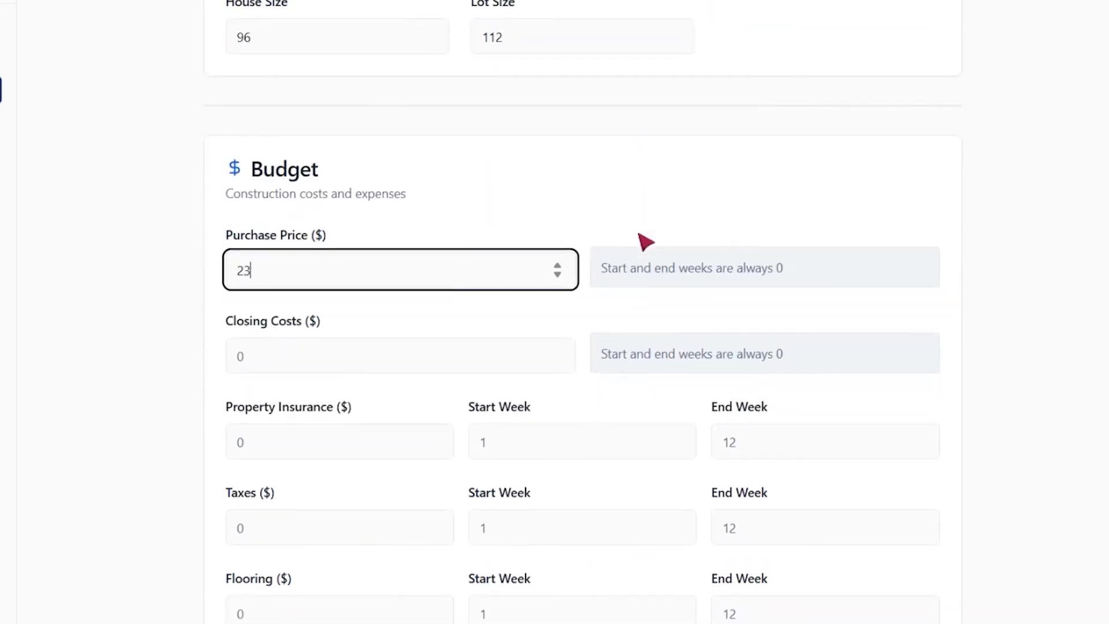
pyautogui.press('Tab')
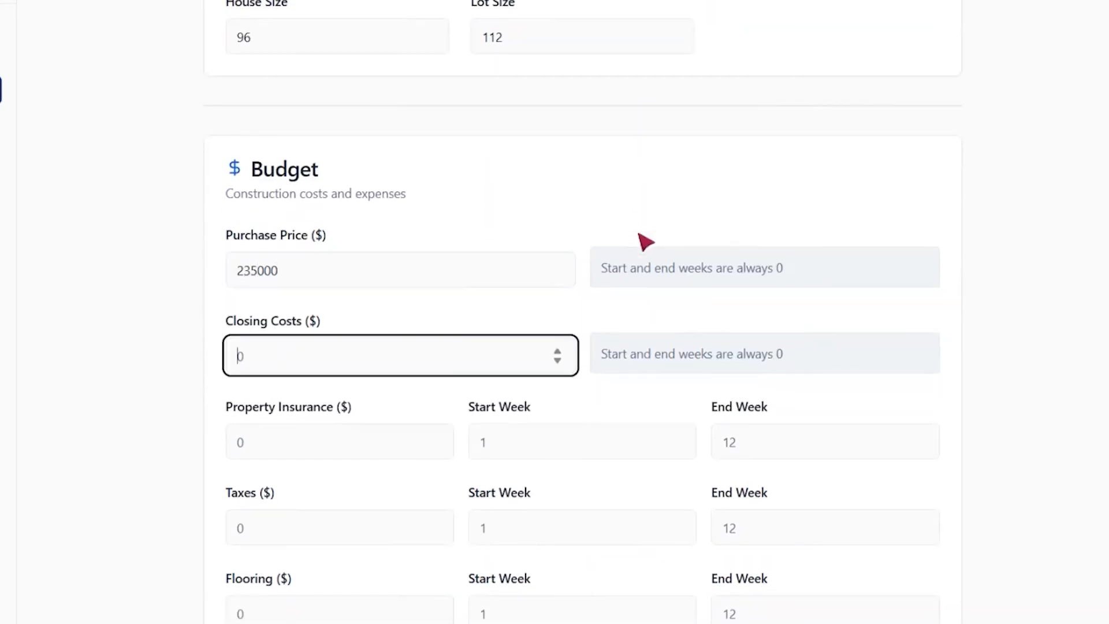
pyautogui.write('5000')
pyautogui.press('Tab')
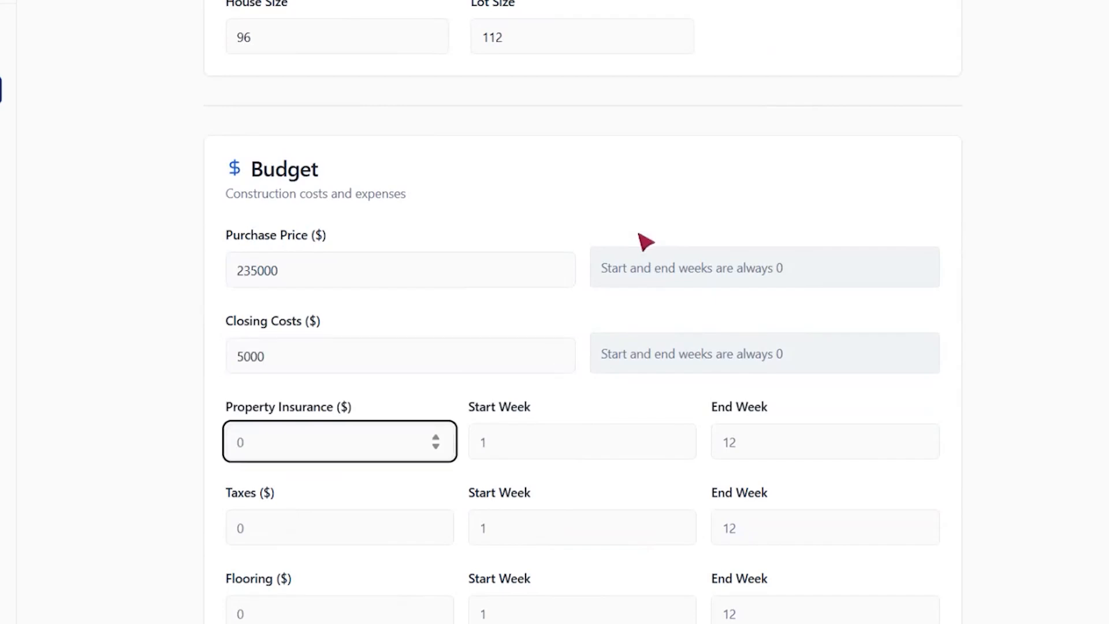
# - Set property insurance to 5000 with start and end week both 2
pyautogui.scroll(-3, 646, 242)
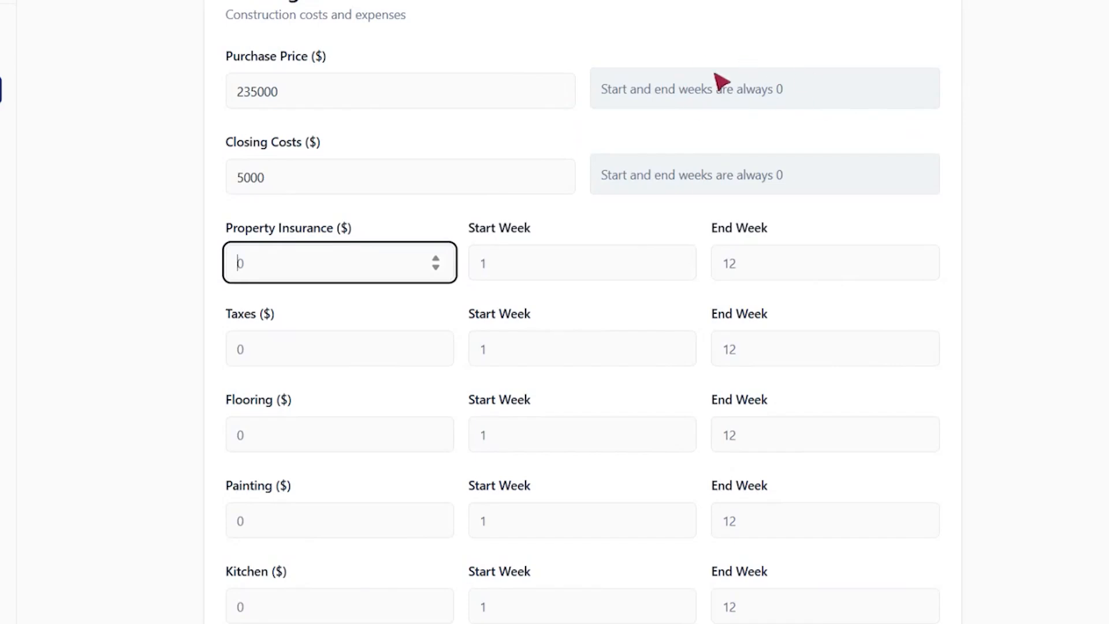
pyautogui.write('000')
pyautogui.press('Tab')
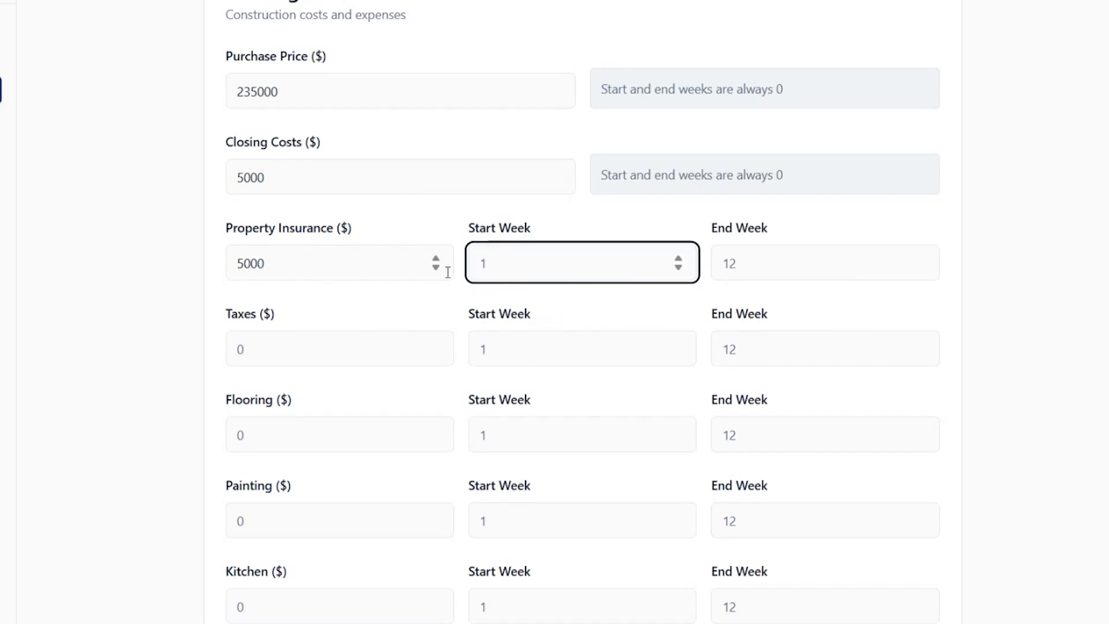
pyautogui.write('2')
pyautogui.press('Tab')
pyautogui.write('2')
pyautogui.press('Tab')
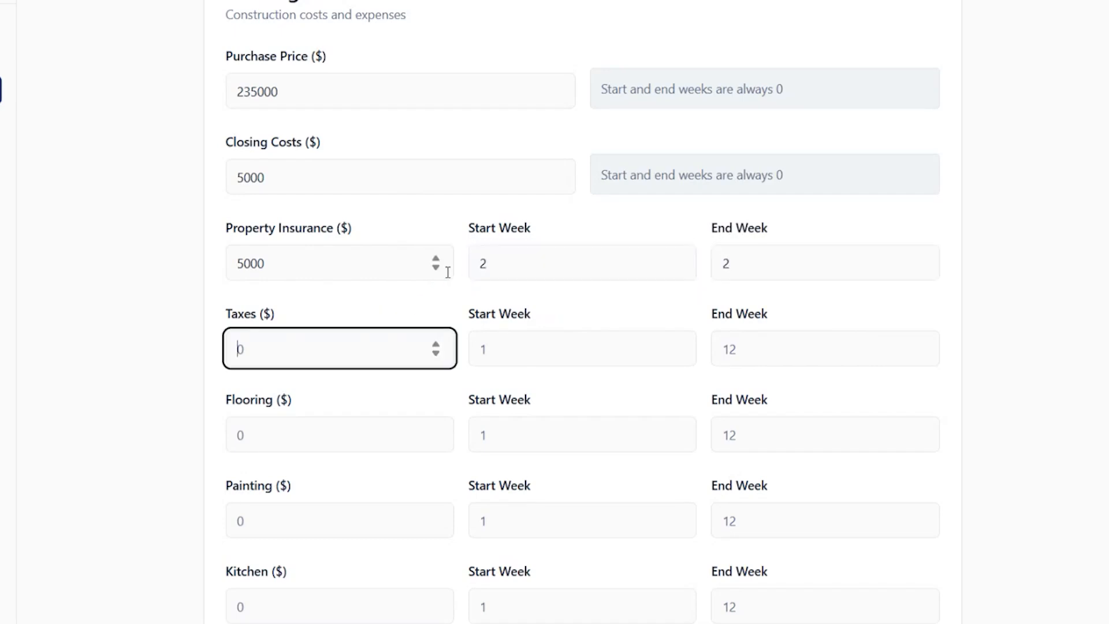
# - Set taxes to 5000 with start and end week both 2
pyautogui.press('Tab')
pyautogui.write('2')
pyautogui.press('Tab')
pyautogui.write('2')
pyautogui.press('Tab')
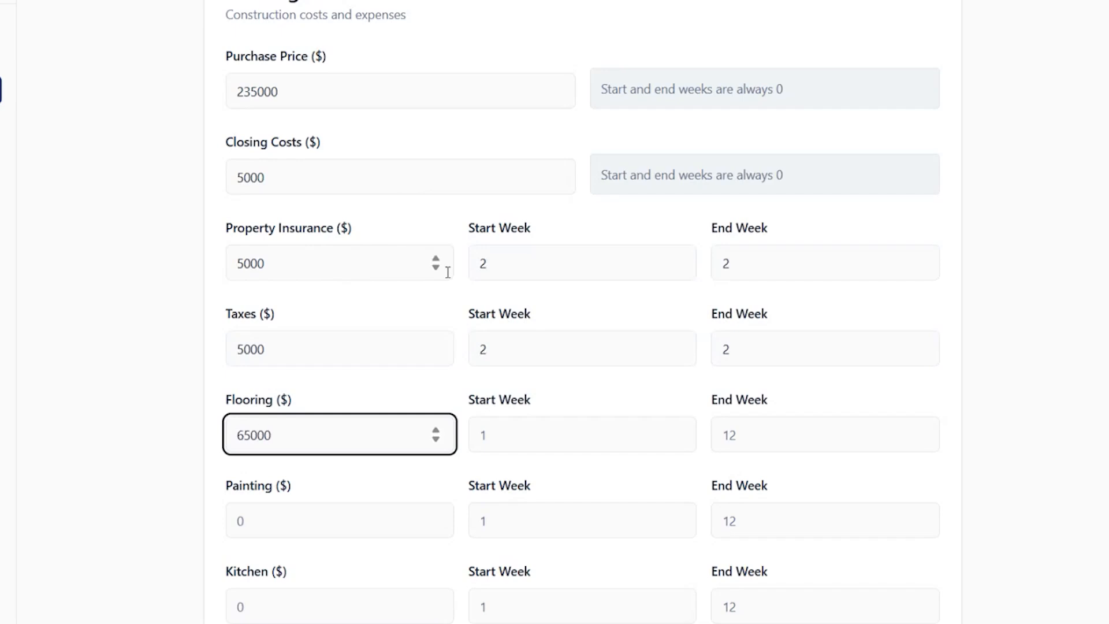
# - Set flooring to 6500 running from week 2 to week 3
pyautogui.press('BackSpace')
pyautogui.press('Tab')
# - Set painting to 5000 running from week 4 to week 10
pyautogui.press('Tab')
pyautogui.write('3')
pyautogui.press('Tab')
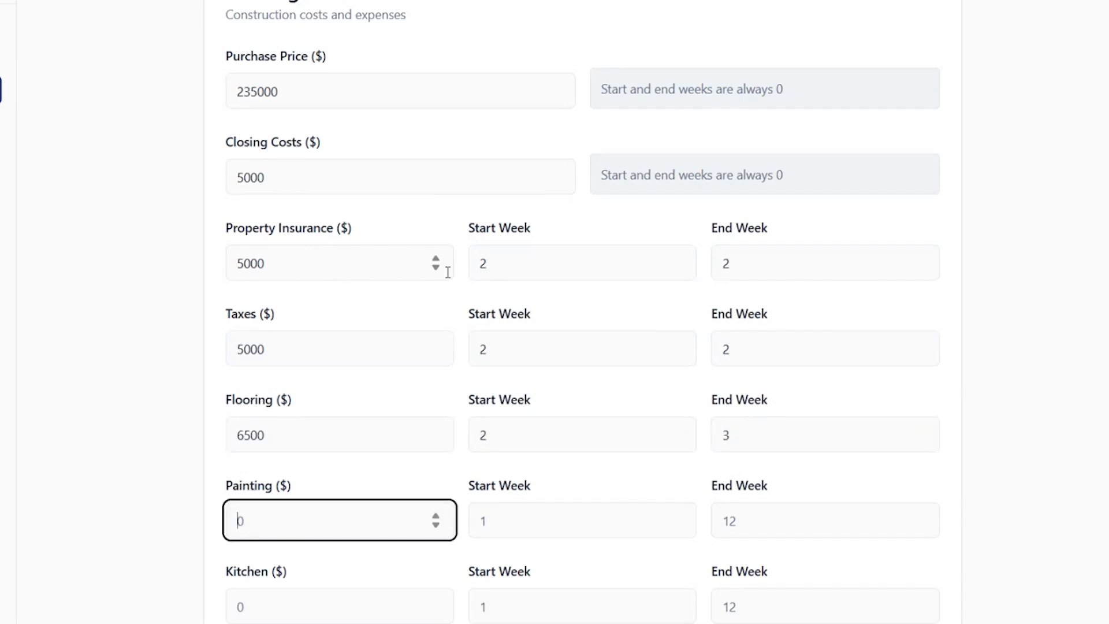
pyautogui.scroll(-4, 448, 272)
pyautogui.write('5')
pyautogui.press('Tab')
pyautogui.write('4')
pyautogui.press('Tab')
pyautogui.write('10')
pyautogui.press('Tab')
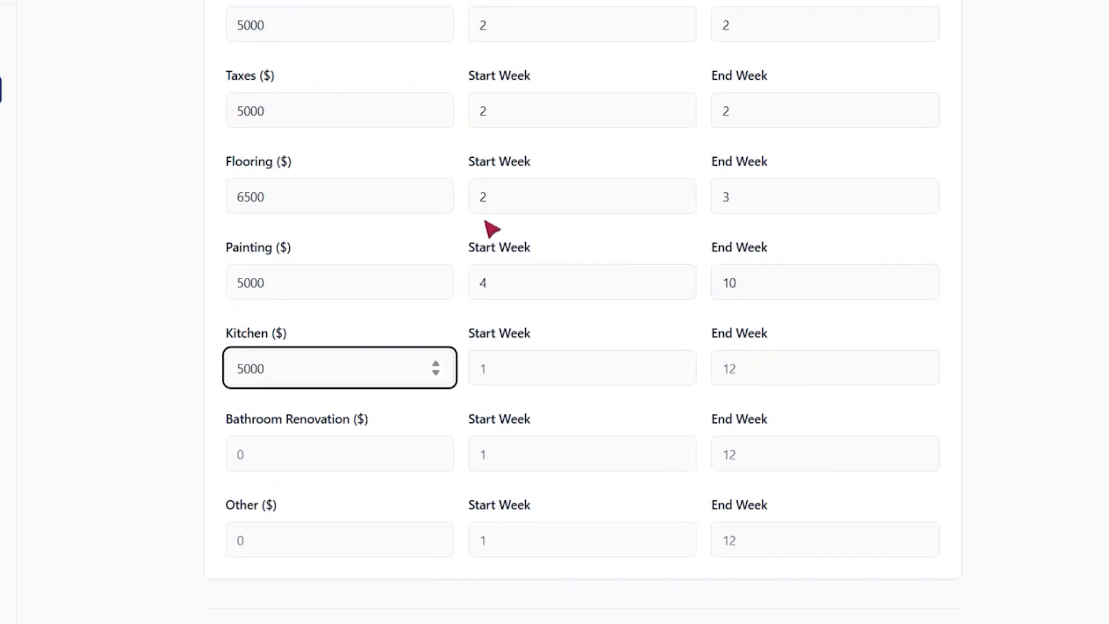
# - Set the kitchen cost to 5000 running from week 10 to week 12
pyautogui.press('Tab')
pyautogui.write('10')
pyautogui.press('Tab')
pyautogui.write('12')
pyautogui.press('Tab')
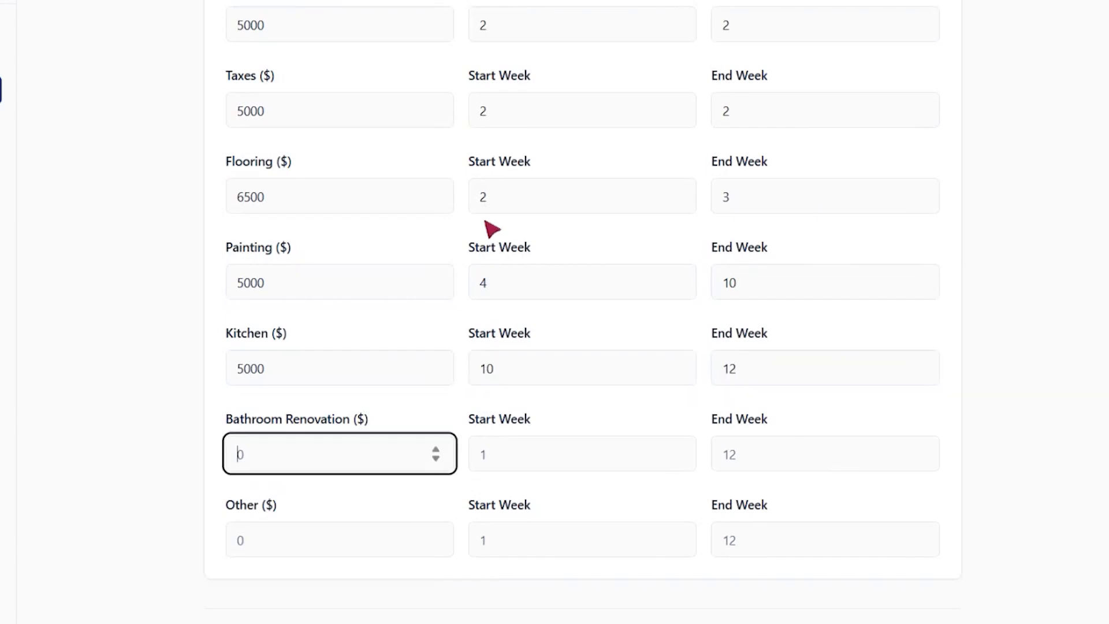
# - Set bathroom renovation to 5000 running from week 18 to week 20
pyautogui.write('5000')
pyautogui.press('Tab')
pyautogui.write('18')
pyautogui.press('Tab')
pyautogui.write('20')
pyautogui.press('Tab')
# - Set other costs to 5000 running from week 10 to week 15
pyautogui.write('500')
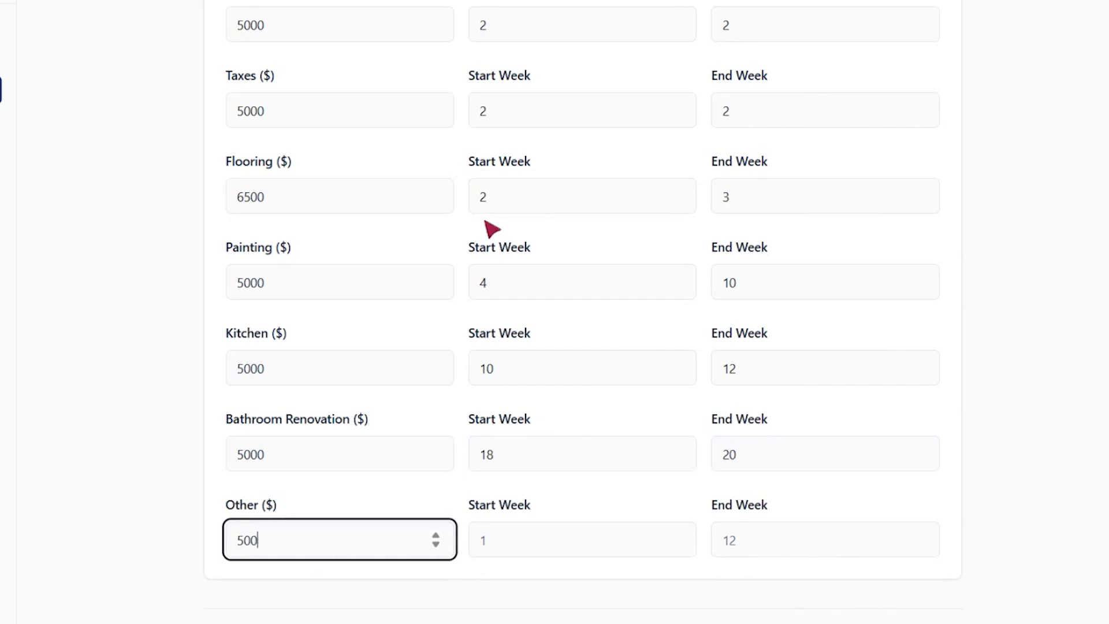
pyautogui.write('0')
pyautogui.press('Tab')
pyautogui.write('10')
pyautogui.press('Tab')
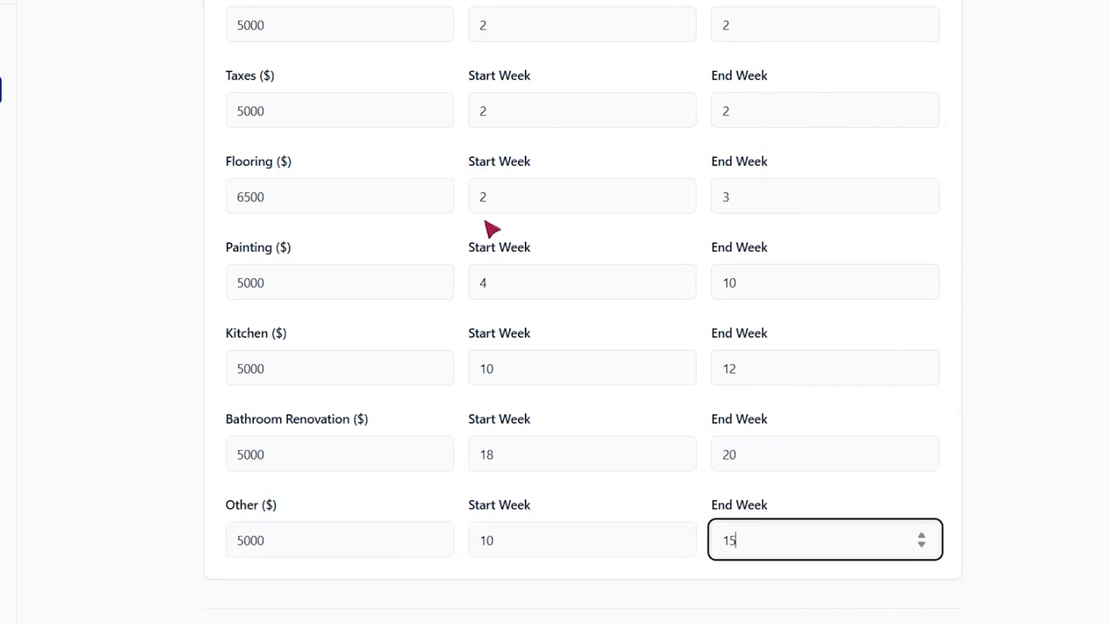
pyautogui.press('Tab')
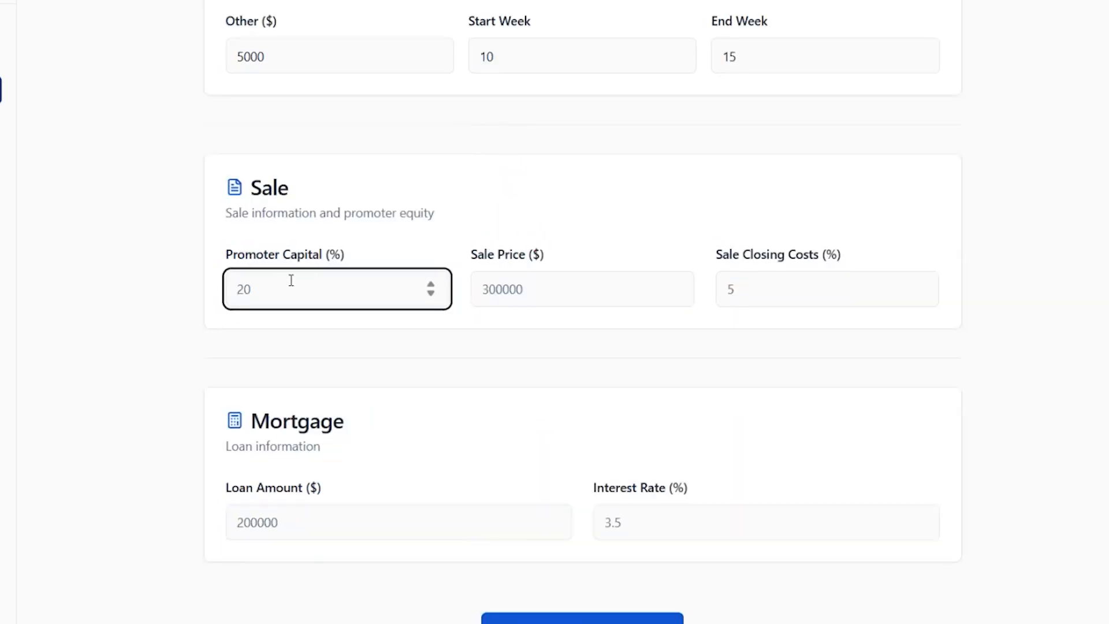
# - Set the promoter capital to 10 %
pyautogui.moveTo(224, 254); pyautogui.dragTo(389, 312)
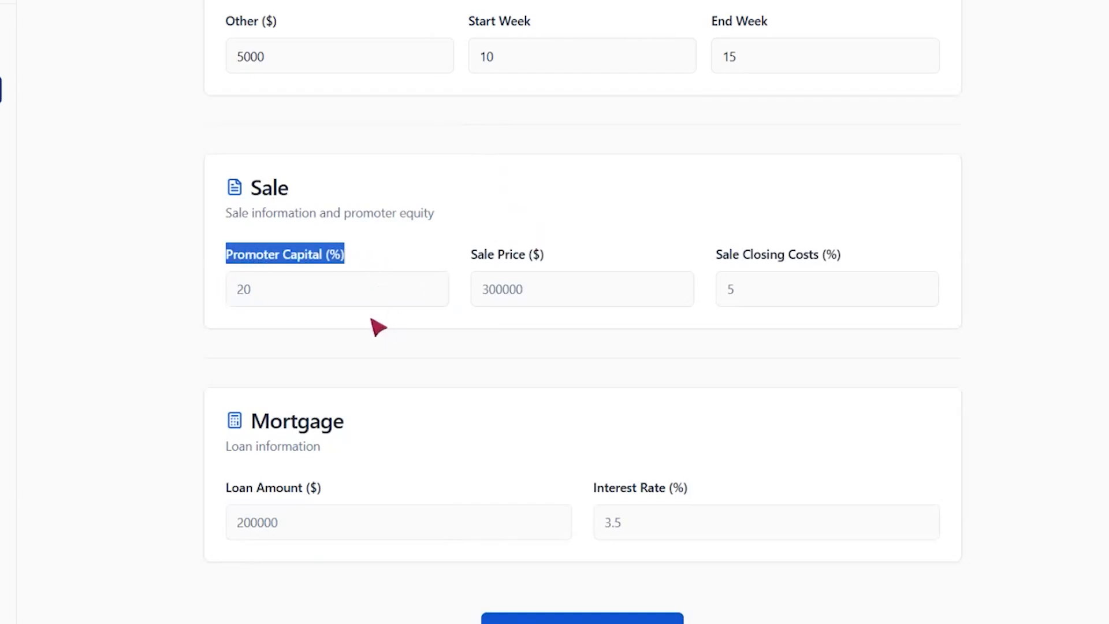
pyautogui.click(301, 290)
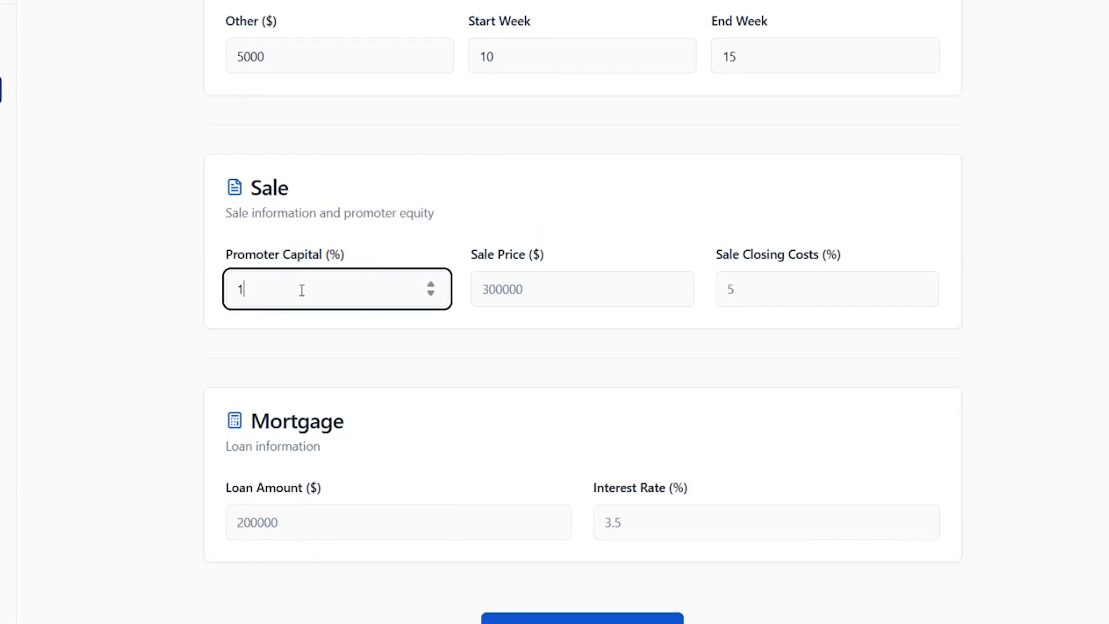
pyautogui.press('Tab')
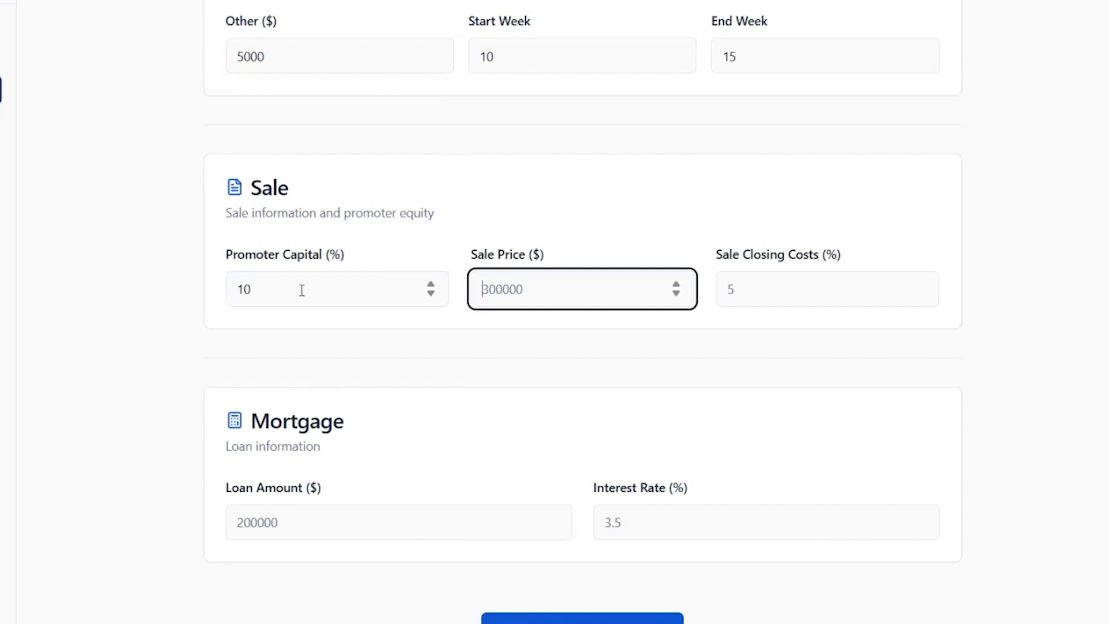
# - Set the sale price to 325000 and the sale closing costs to 1 %
pyautogui.scroll(10, 314, 285)
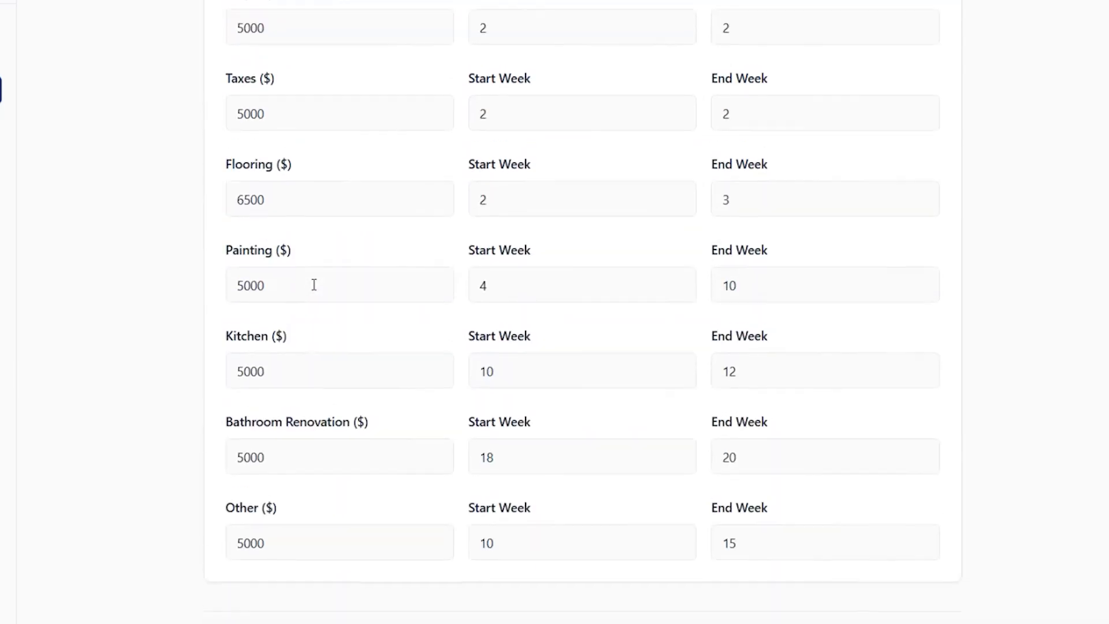
pyautogui.scroll(-4, 523, 323)
pyautogui.scroll(-6, 522, 325)
pyautogui.write('325000')
pyautogui.press('Tab')
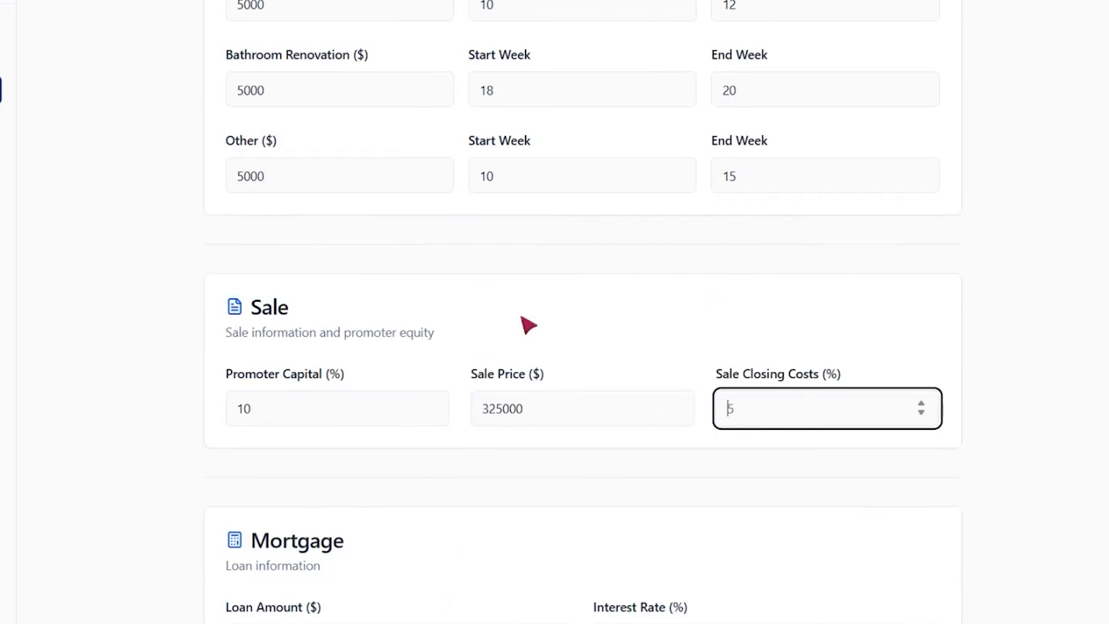
pyautogui.scroll(-2, 528, 322)
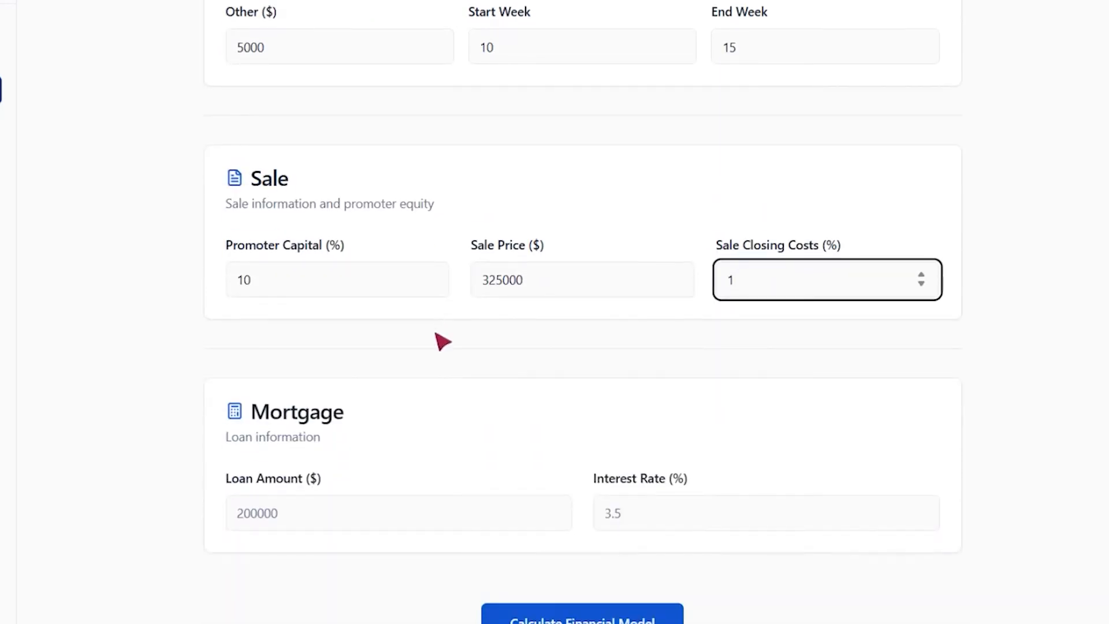
# - Set the mortgage loan amount to 80000 and the interest rate to 8 %
pyautogui.click(334, 523)
pyautogui.write('50')
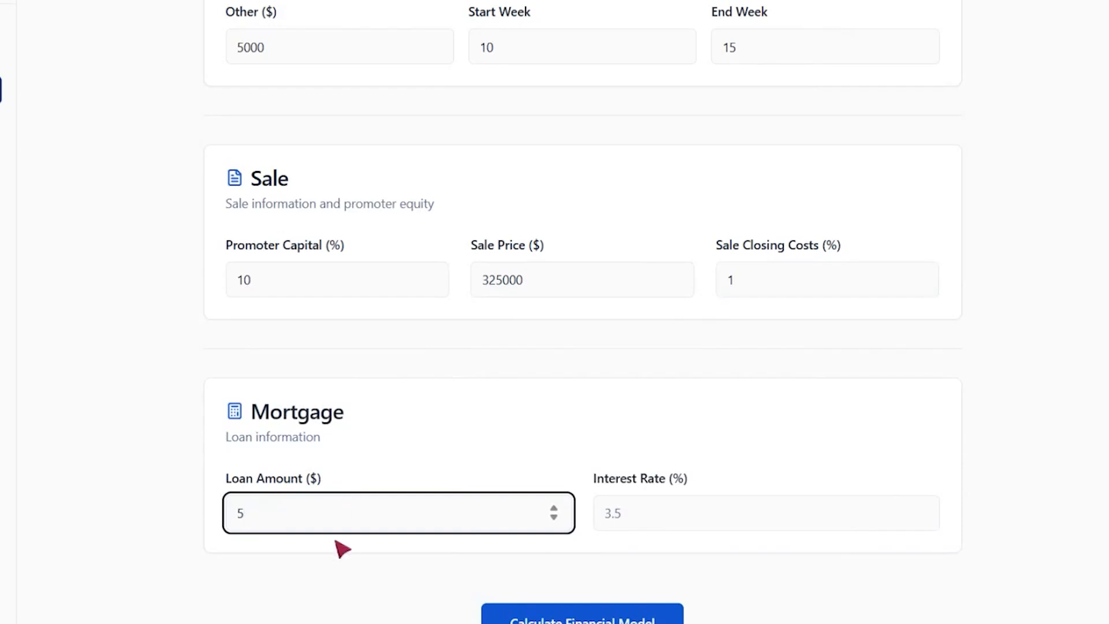
pyautogui.moveTo(297, 517); pyautogui.dragTo(156, 500)
pyautogui.press('Tab')
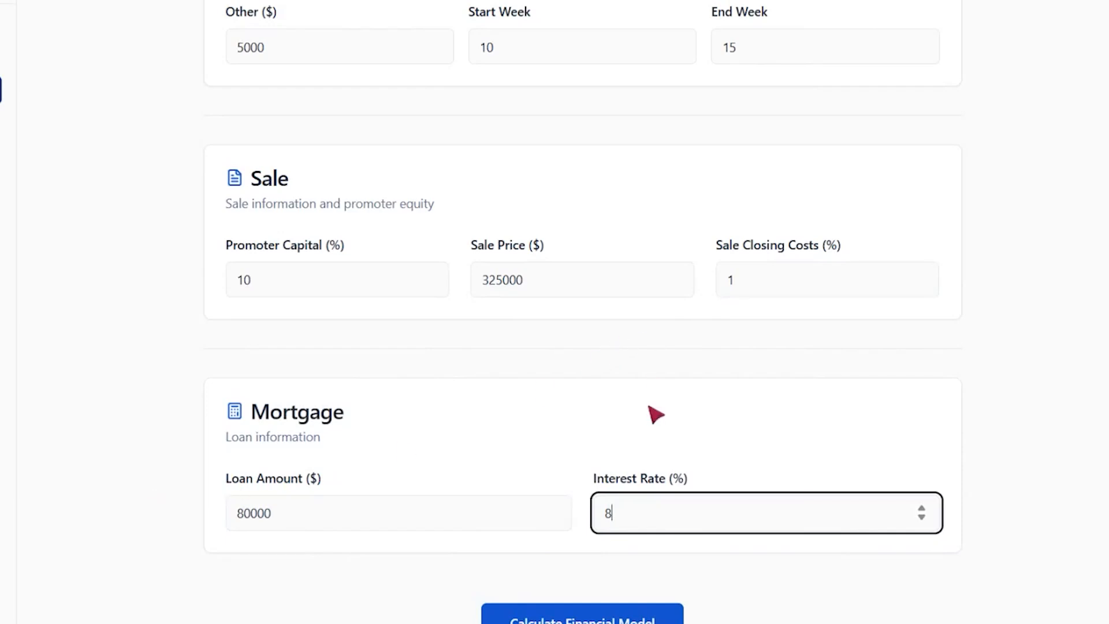
# - Scroll through the whole form to review the entered values
pyautogui.scroll(5, 507, 349)
pyautogui.scroll(5, 495, 217)
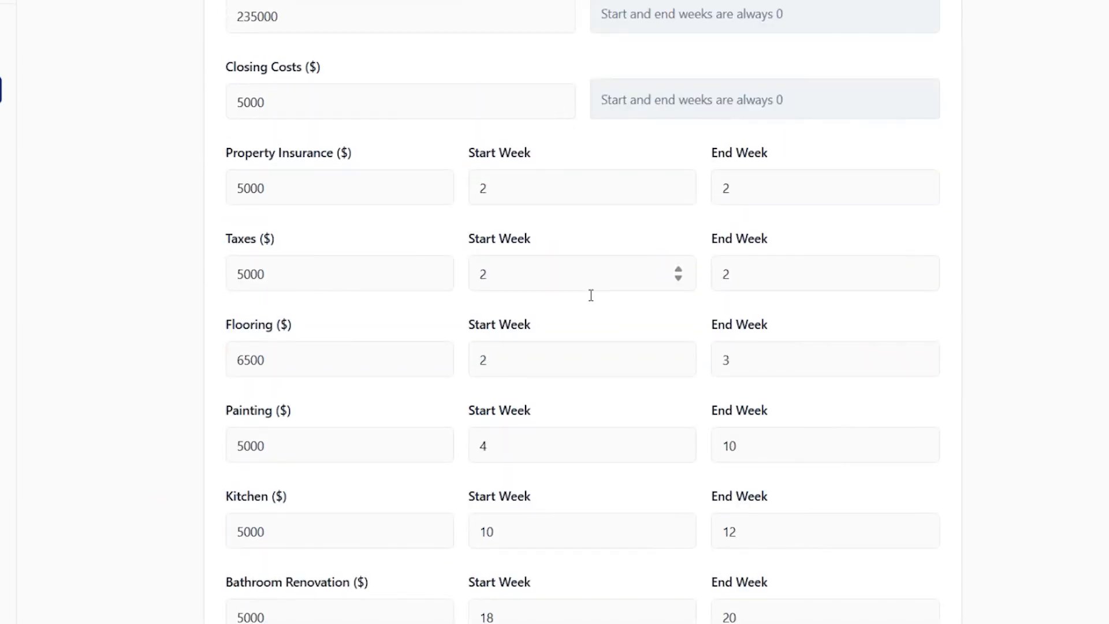
pyautogui.scroll(4, 535, 302)
pyautogui.scroll(-5, 480, 295)
pyautogui.scroll(-10, 480, 296)
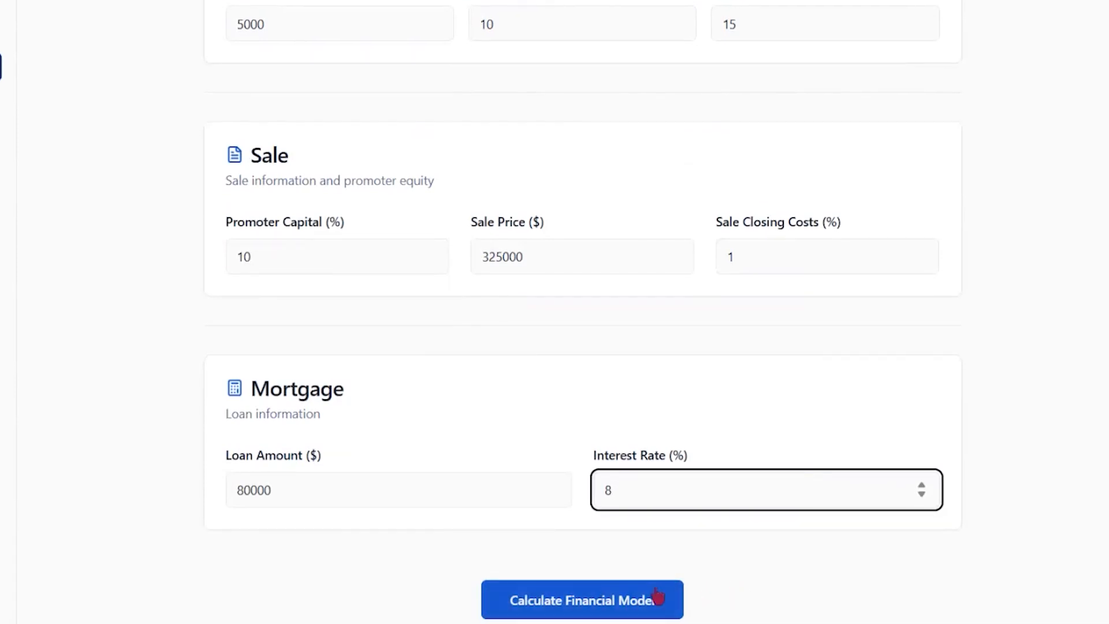
pyautogui.scroll(6, 442, 424)
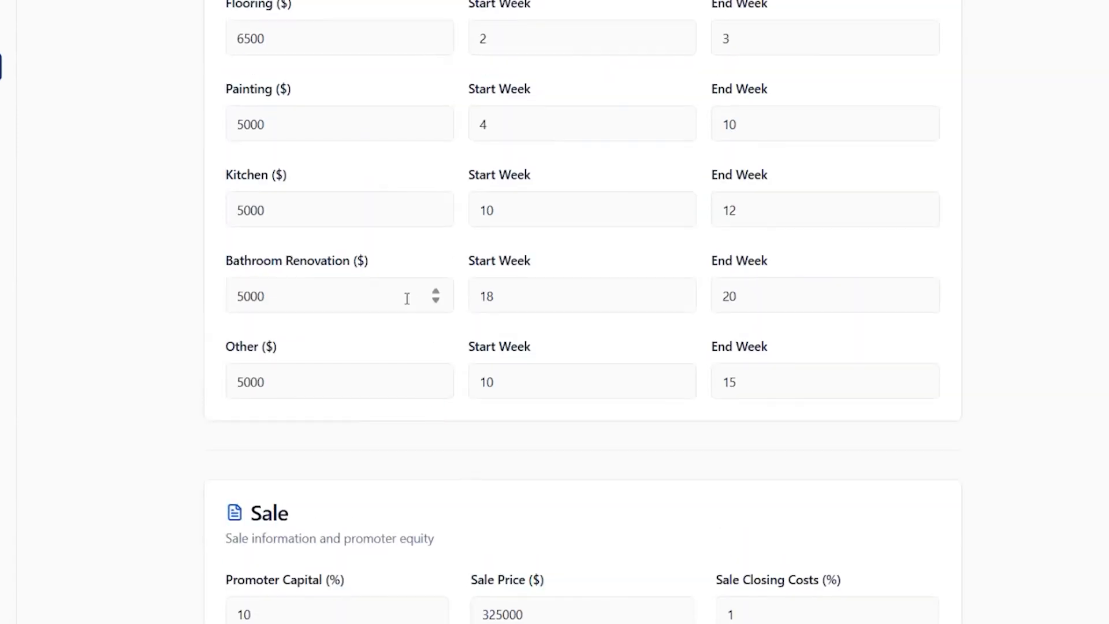
pyautogui.scroll(5, 375, 296)
pyautogui.scroll(4, 376, 303)
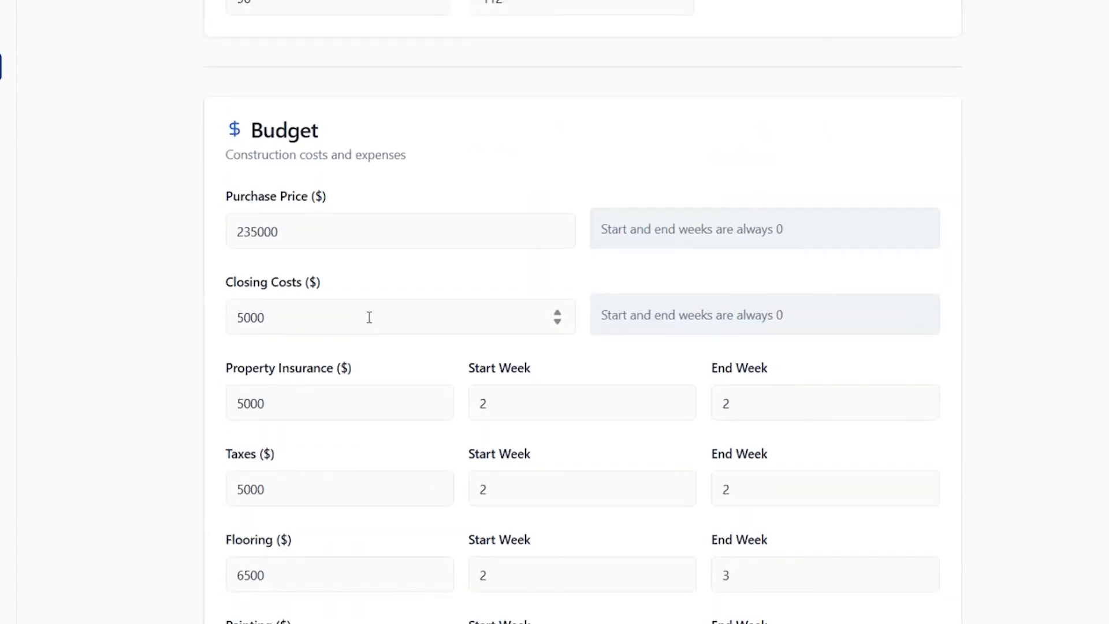
pyautogui.scroll(5, 369, 303)
pyautogui.scroll(4, 369, 304)
# - Test the required project name by clearing it, attempting the calculation, and retyping House Test
pyautogui.moveTo(342, 283); pyautogui.dragTo(181, 248)
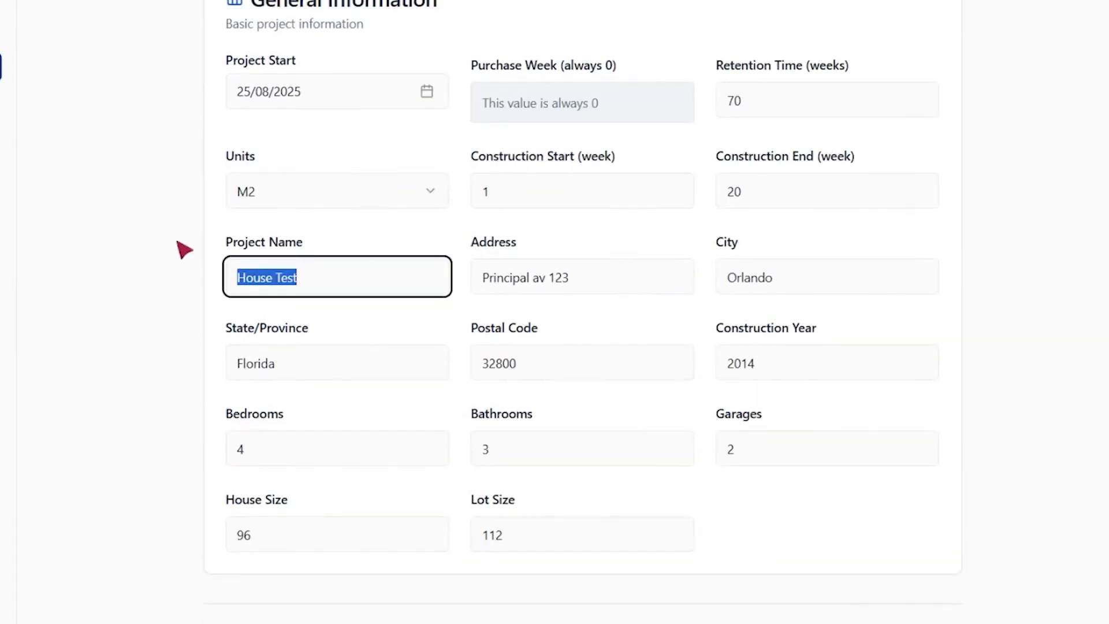
pyautogui.press('BackSpace')
pyautogui.scroll(-20, 918, 358)
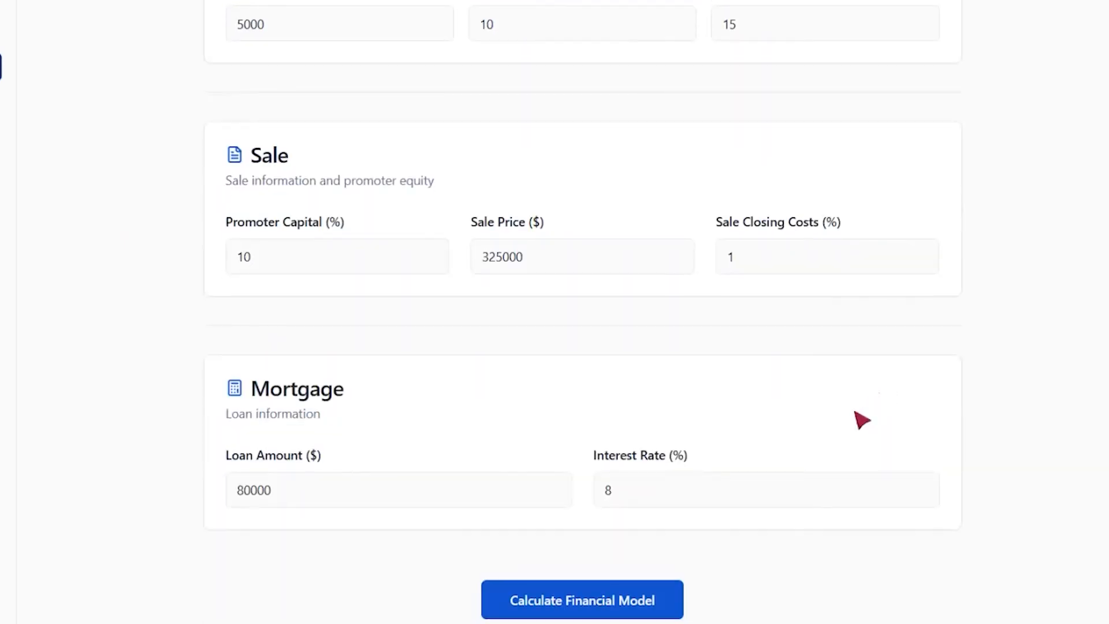
pyautogui.click(642, 602)
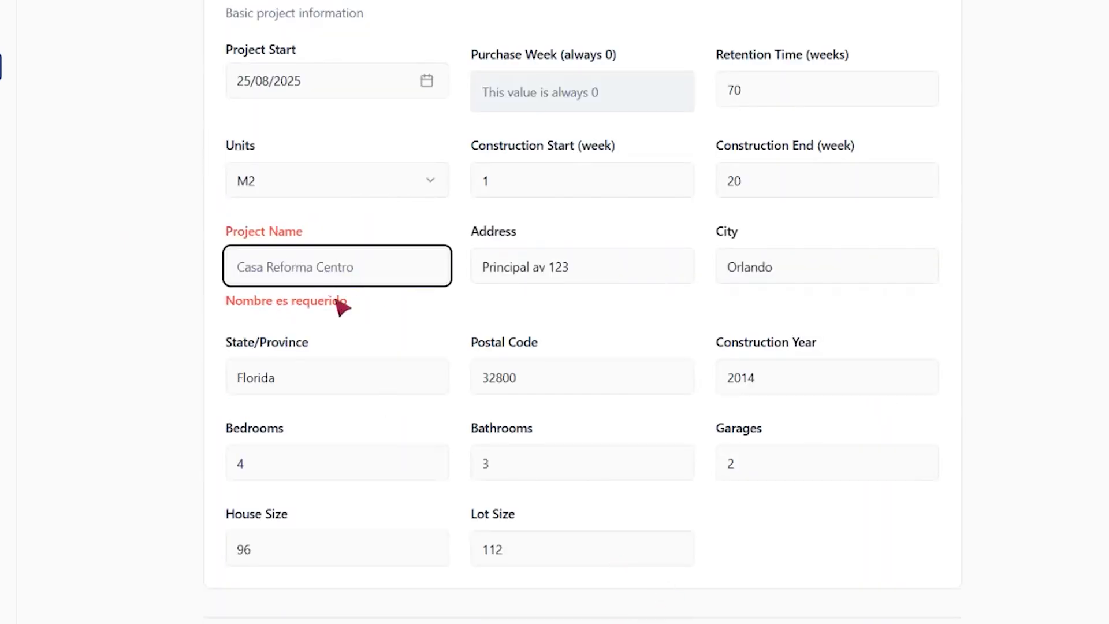
pyautogui.write('House Test')
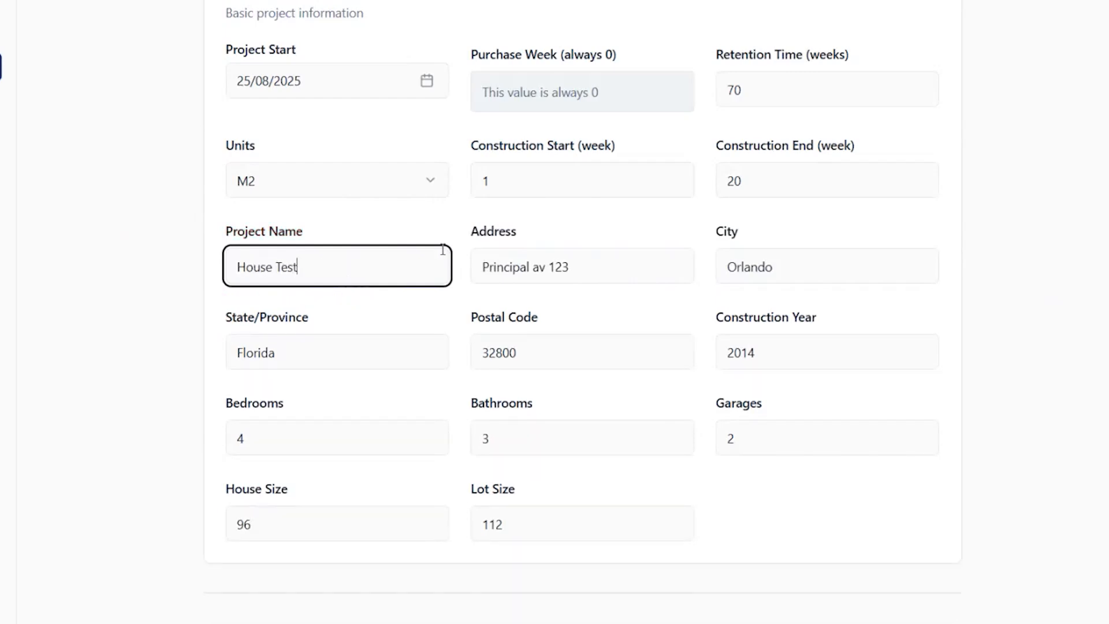
# - Calculate the financial model, accepting the privacy policy and the model-errors disclaimer
pyautogui.scroll(-20, 644, 186)
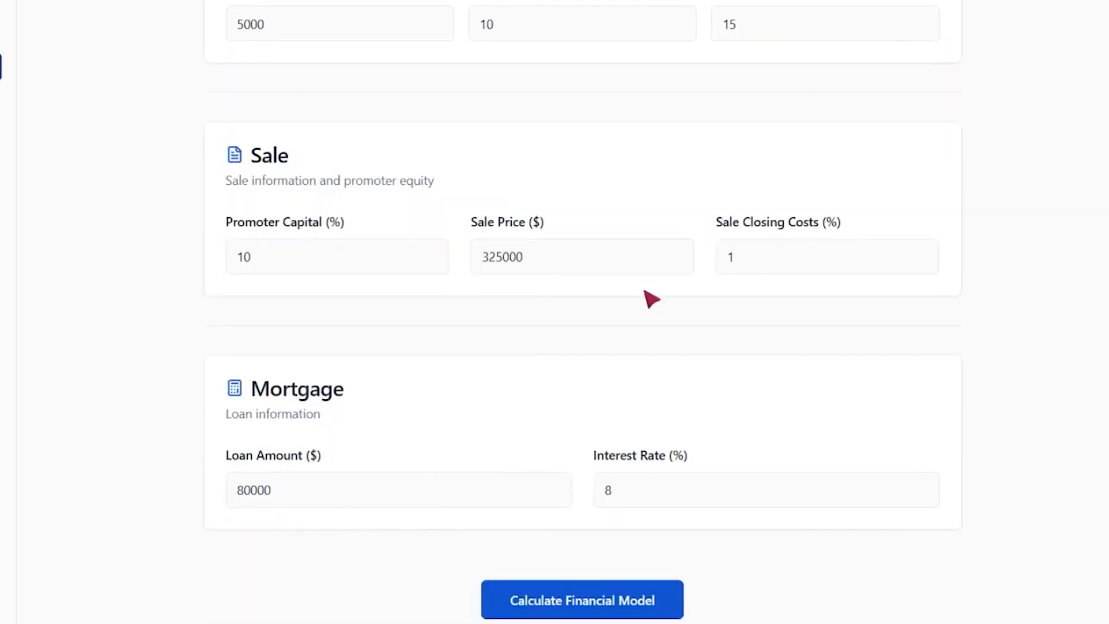
pyautogui.click(588, 603)
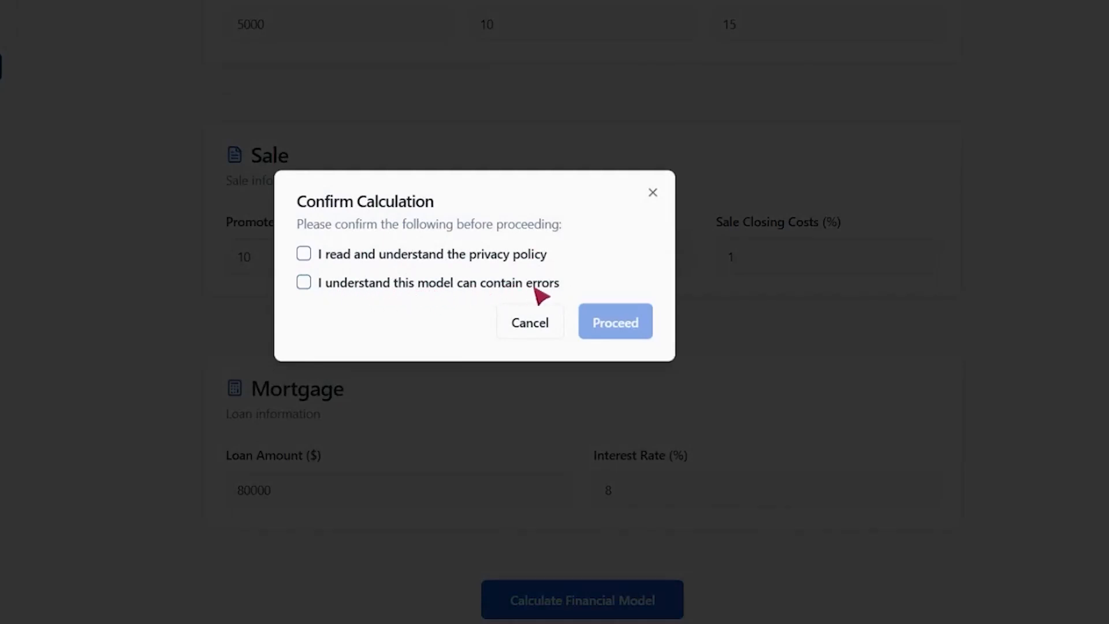
pyautogui.click(304, 254)
pyautogui.click(304, 283)
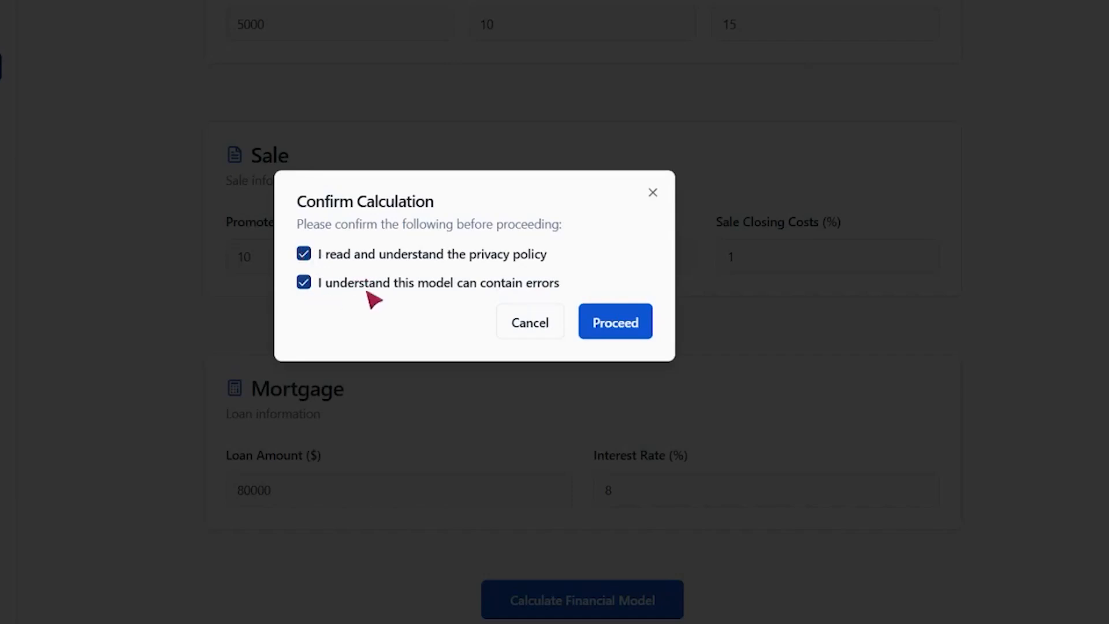
pyautogui.click(621, 330)
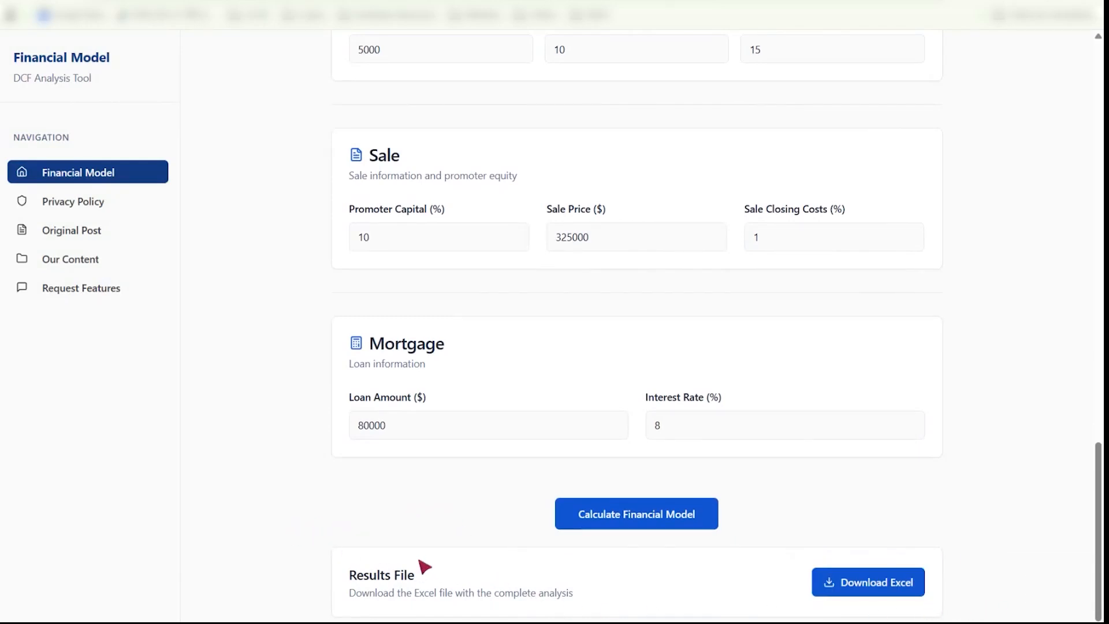
# - Download the Excel results file and show it in its folder
pyautogui.click(864, 588)
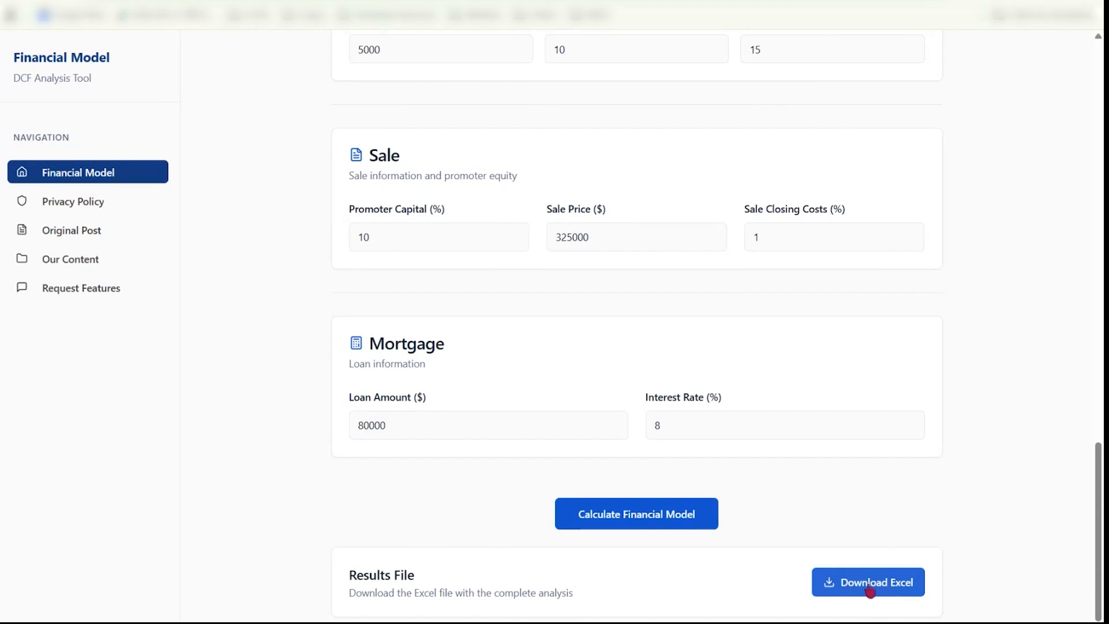
pyautogui.click(870, 589)
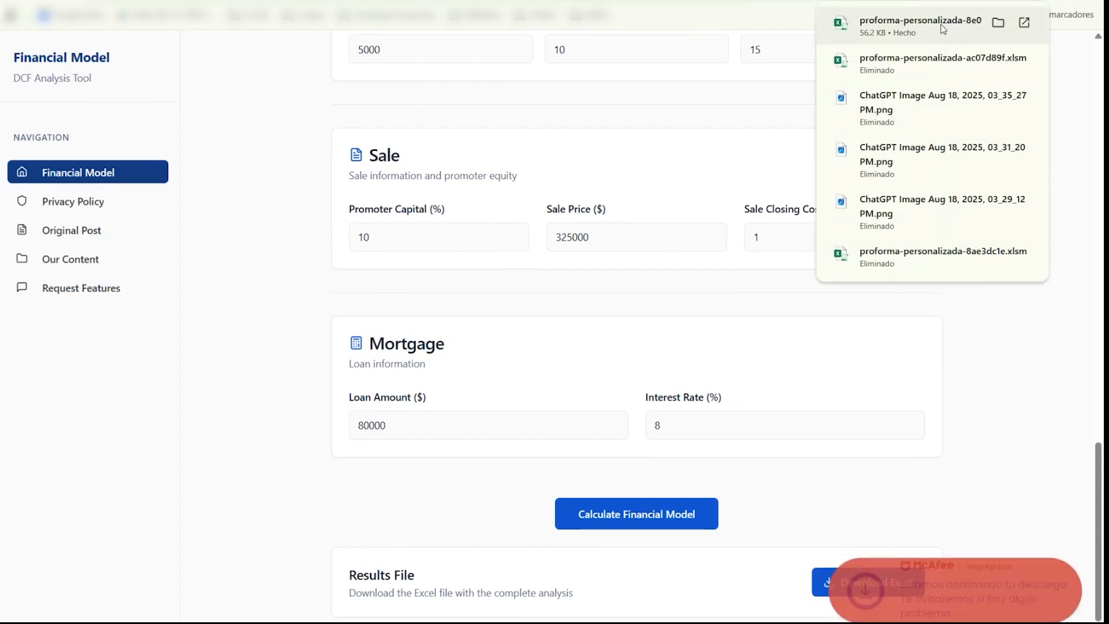
pyautogui.click(999, 23)
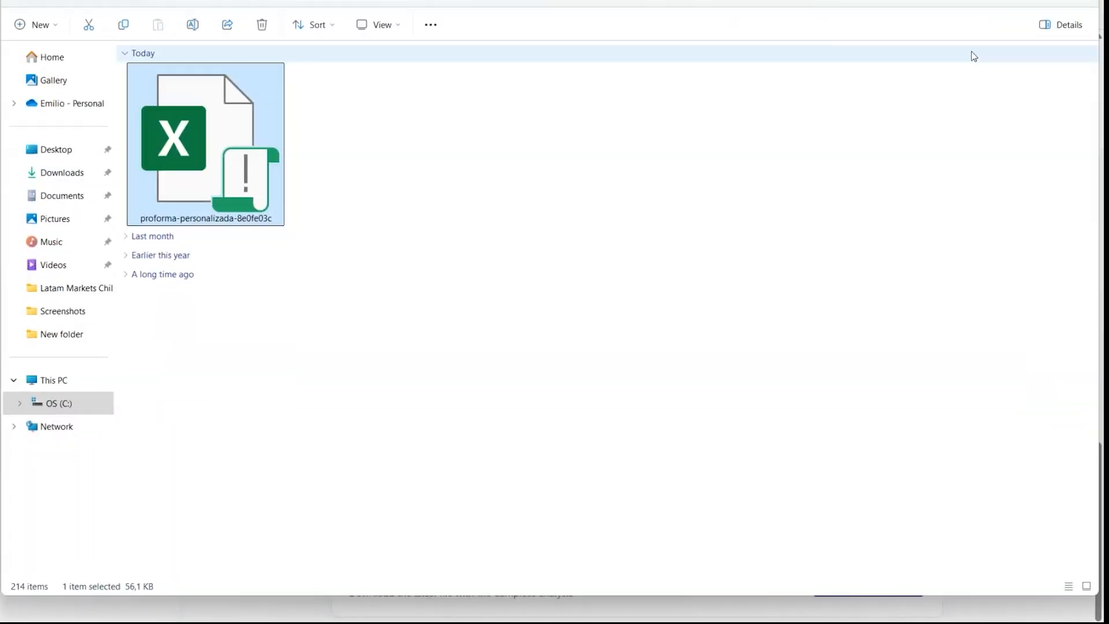
# - Unblock the downloaded proforma file in its properties and open it in Excel
pyautogui.rightClick(224, 146)
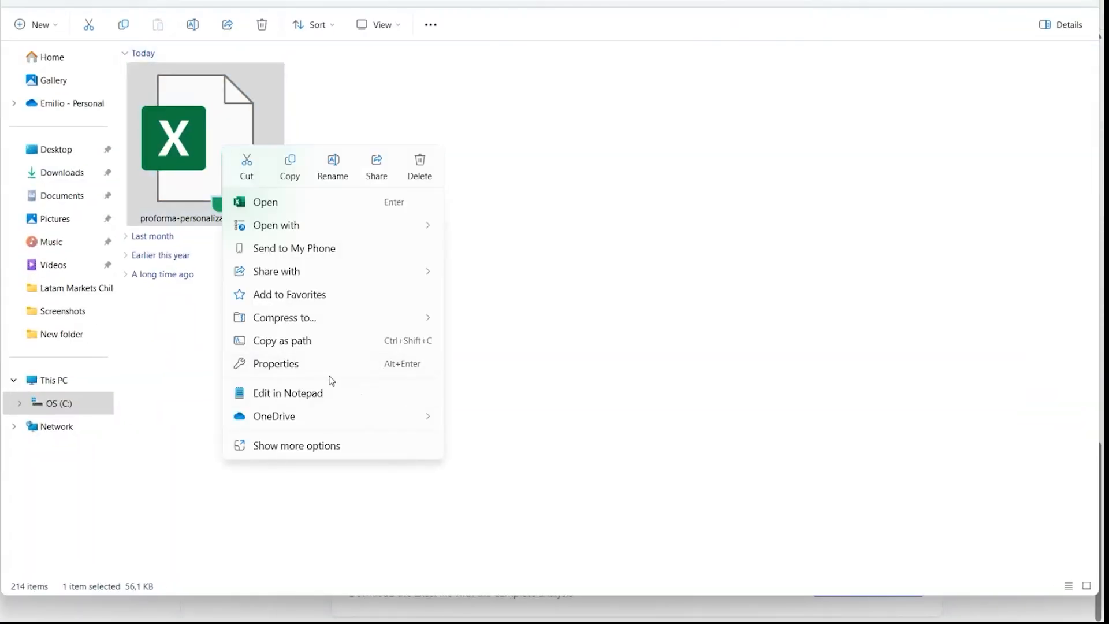
pyautogui.click(306, 368)
pyautogui.click(437, 440)
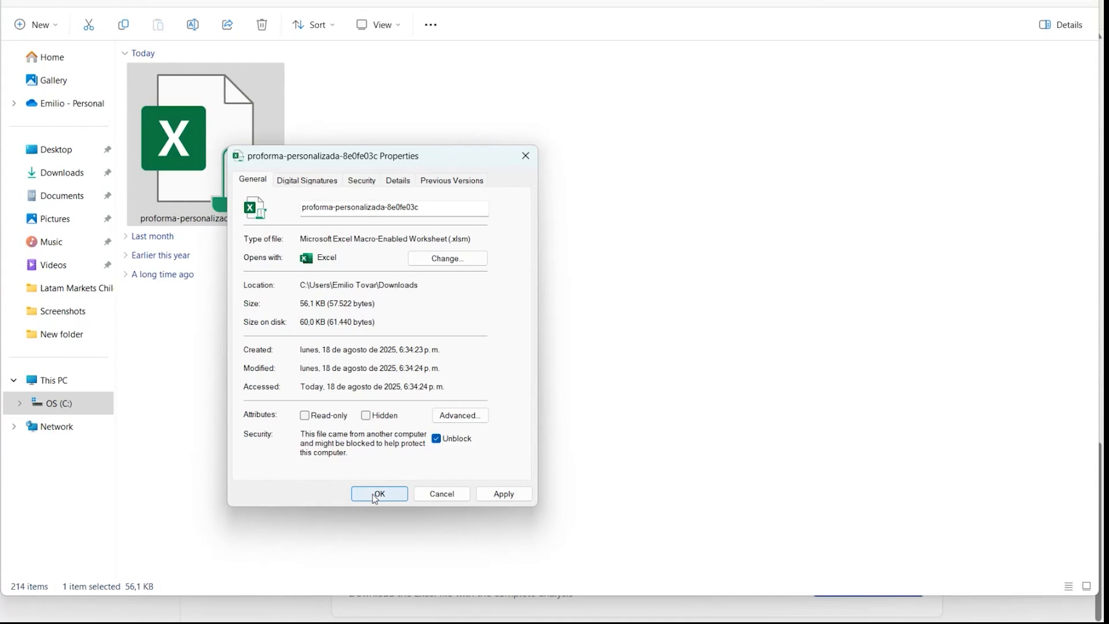
pyautogui.click(377, 495)
pyautogui.doubleClick(225, 129)
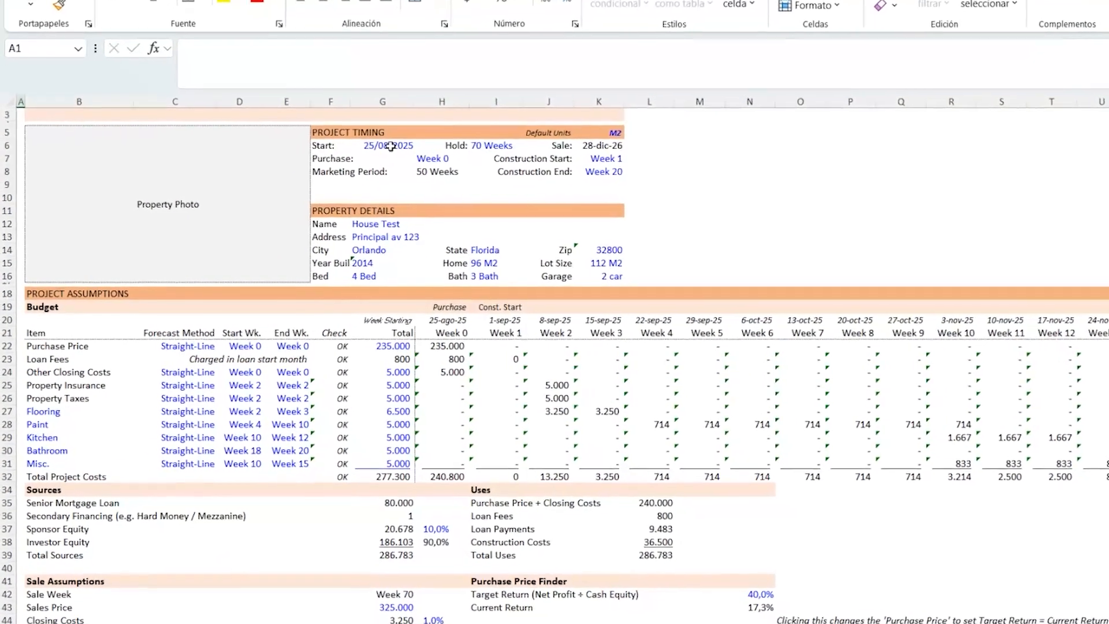
# - Inspect the project timing start date and hold period cells in the workbook
pyautogui.click(408, 137)
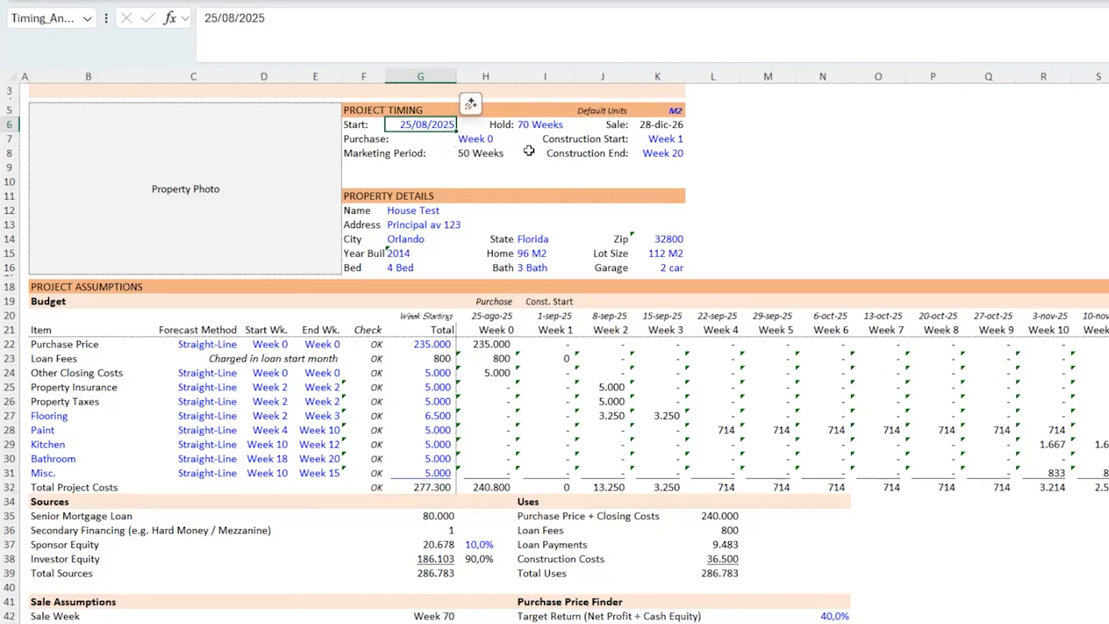
pyautogui.scroll(-2, 550, 168)
pyautogui.scroll(2, 543, 169)
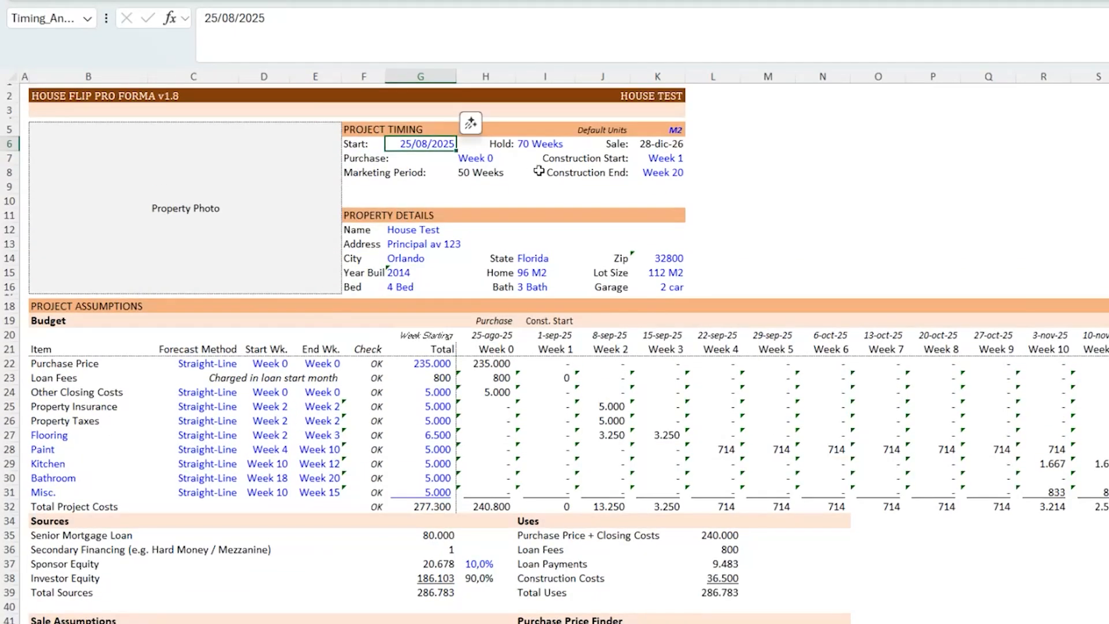
pyautogui.scroll(-2, 386, 178)
pyautogui.scroll(2, 354, 199)
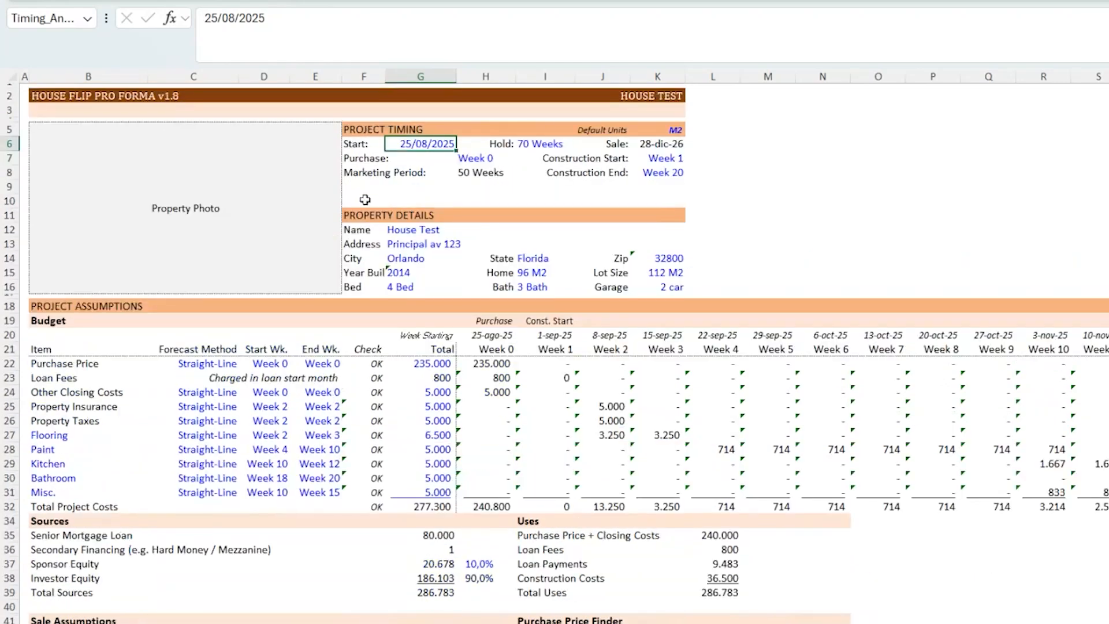
pyautogui.click(553, 144)
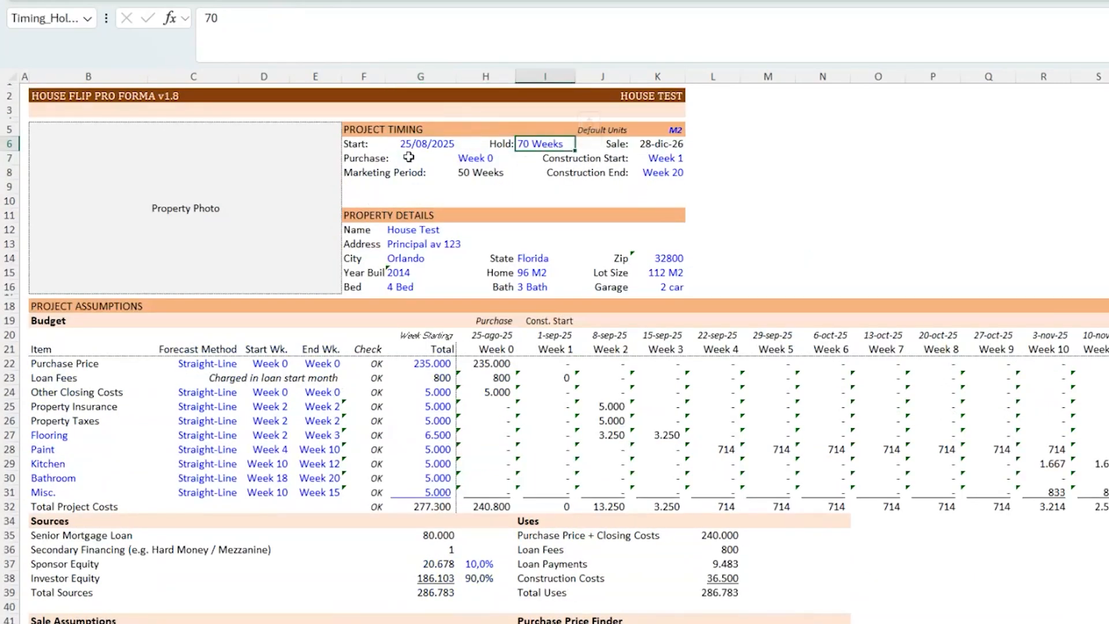
pyautogui.click(439, 144)
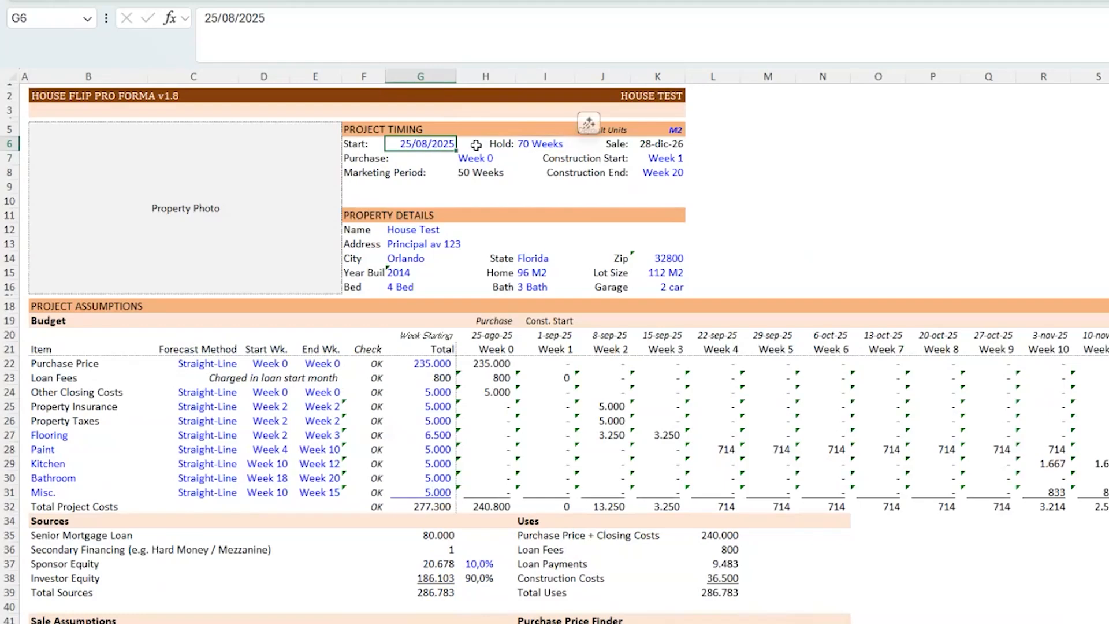
pyautogui.click(550, 142)
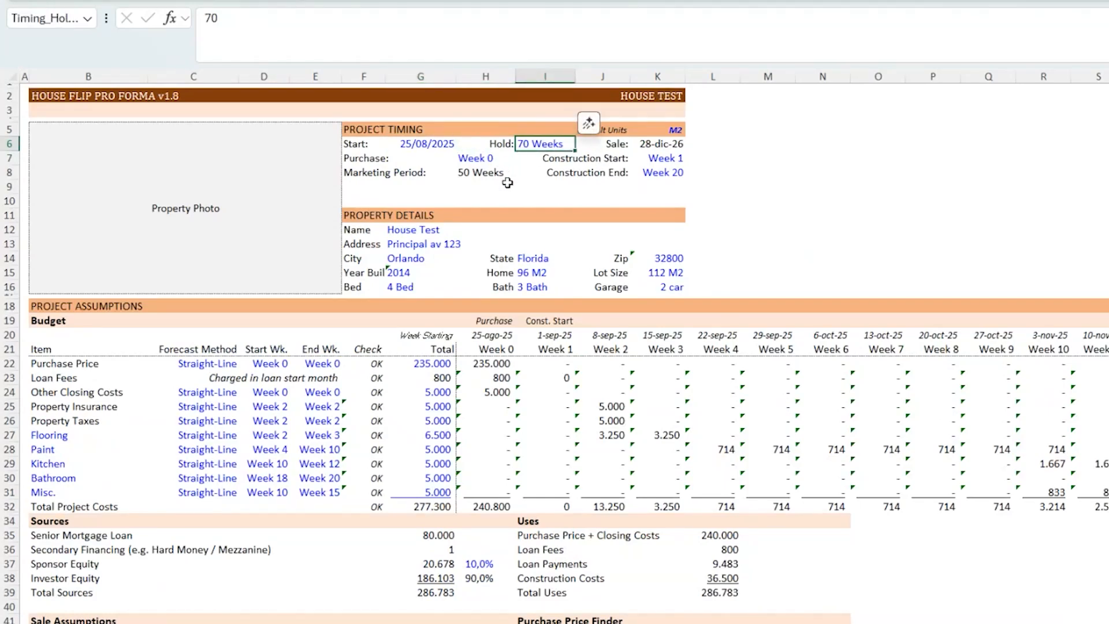
# - Switch to the browser form to compare its retention time with the workbook, and return to Excel
pyautogui.hotkey('alt', 'Tab')
pyautogui.hotkey('alt', 'Tab')
pyautogui.press('Tab')
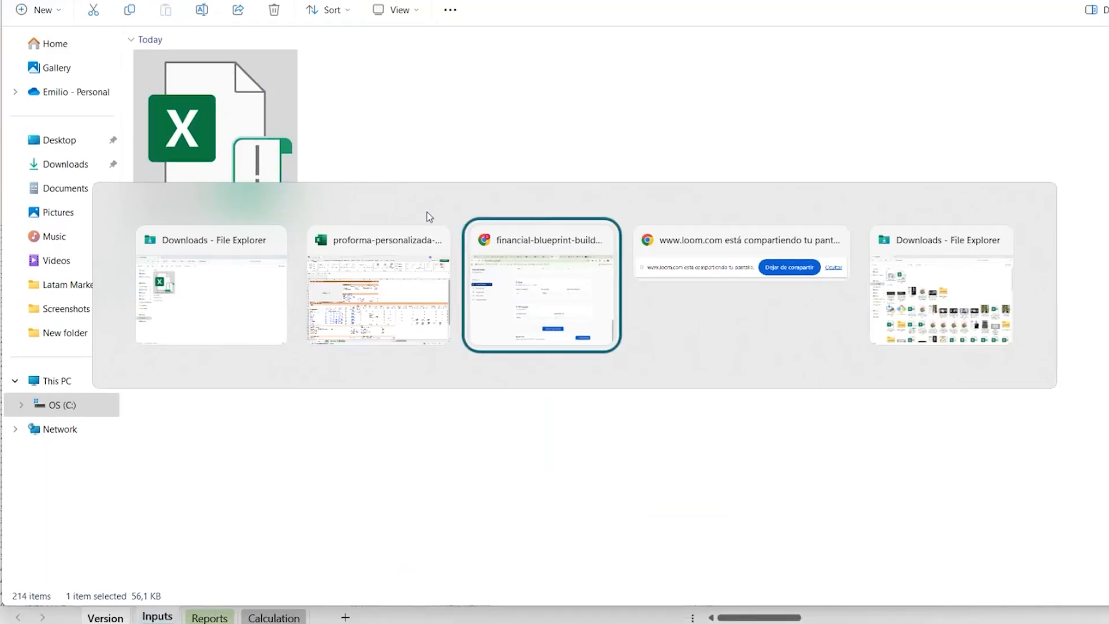
pyautogui.scroll(20, 585, 229)
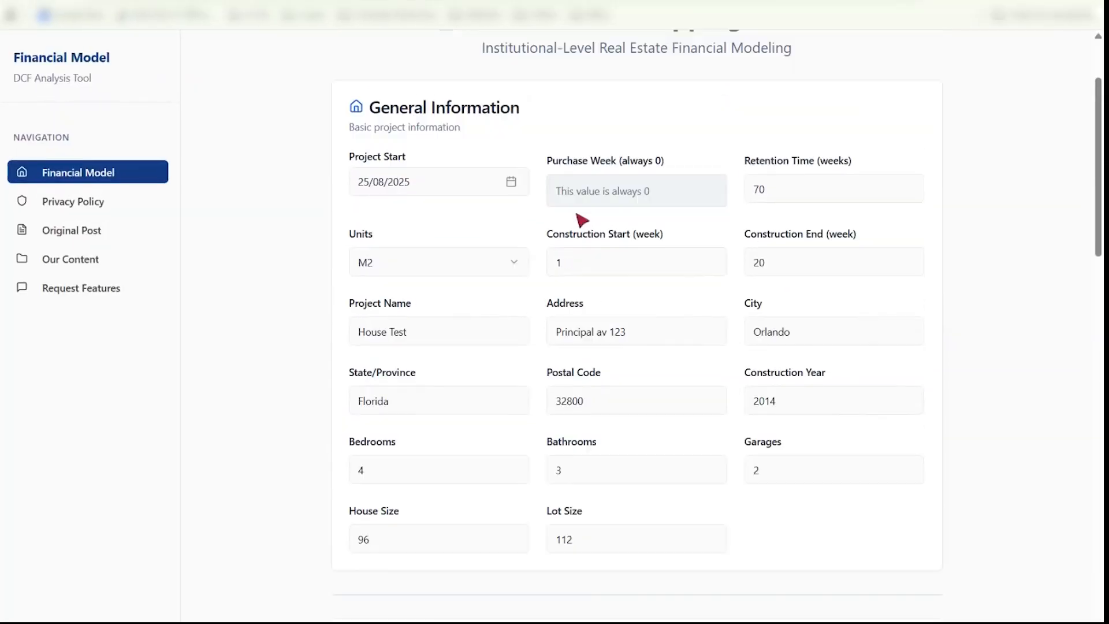
pyautogui.doubleClick(770, 317)
pyautogui.scroll(-3, 978, 306)
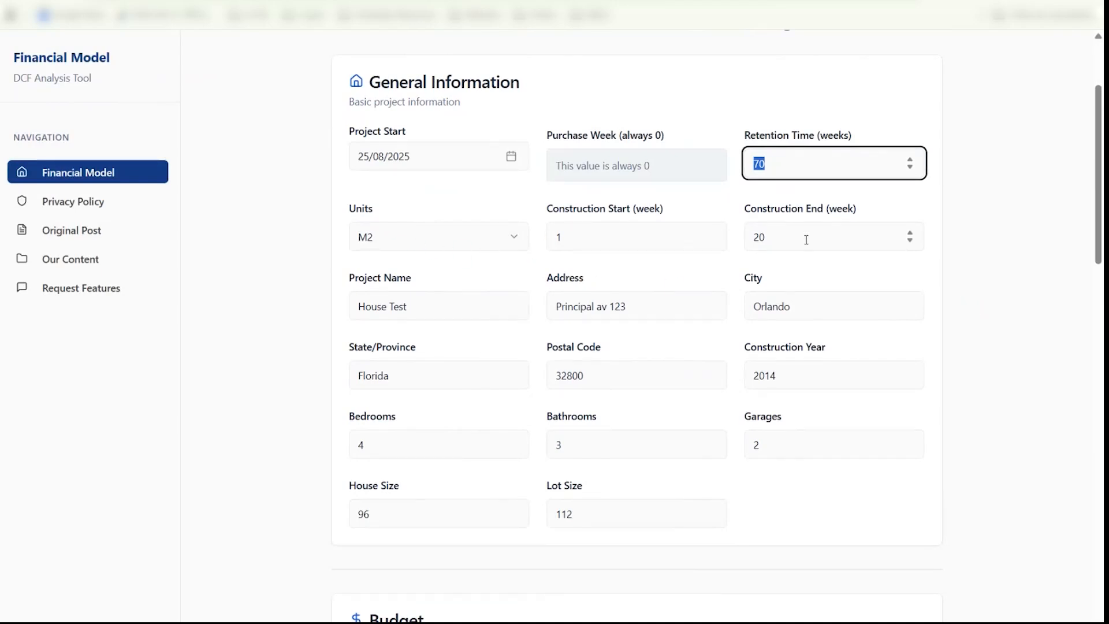
pyautogui.hotkey('alt', 'Tab')
pyautogui.hotkey('alt', 'Tab')
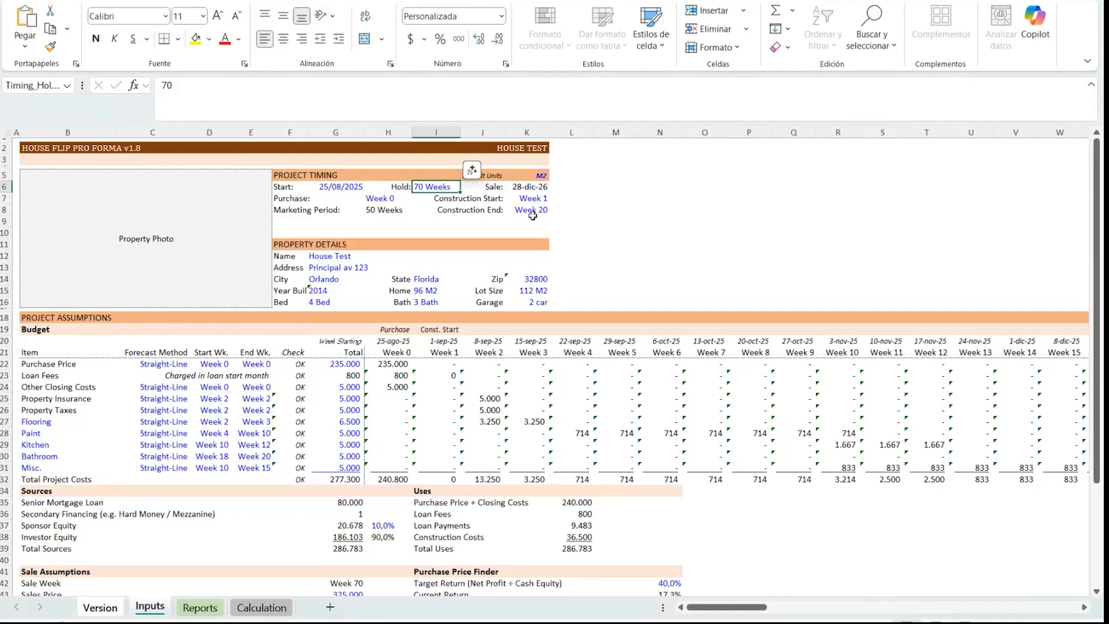
# - Inspect the project timing cells and the property details block in the workbook
pyautogui.click(522, 196)
pyautogui.click(523, 211)
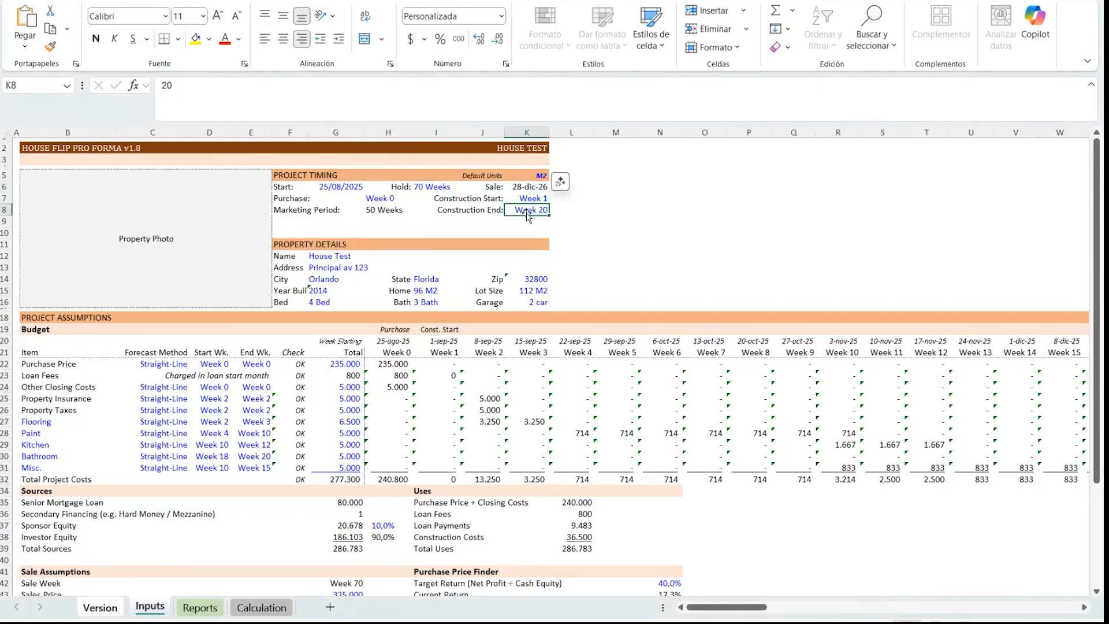
pyautogui.click(371, 200)
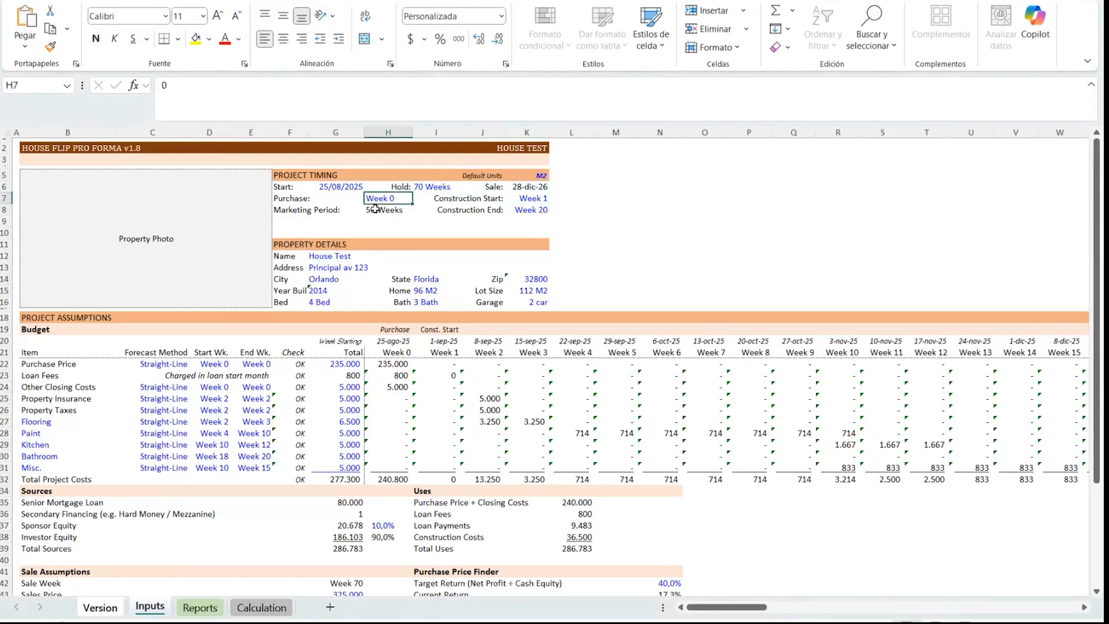
pyautogui.scroll(-2, 414, 224)
pyautogui.scroll(1, 399, 232)
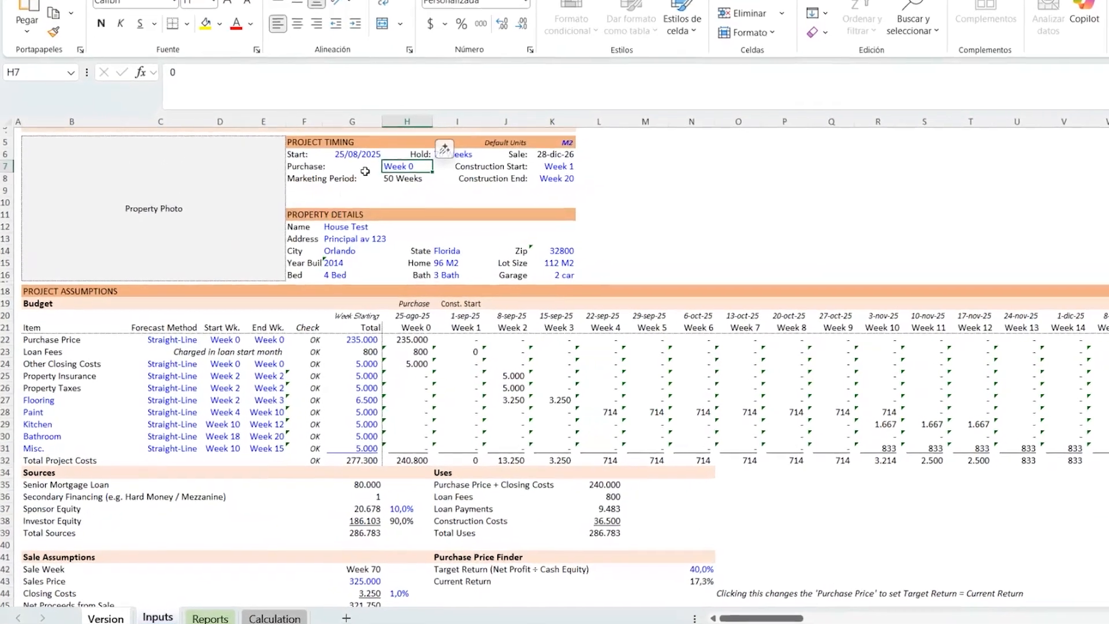
pyautogui.click(339, 179)
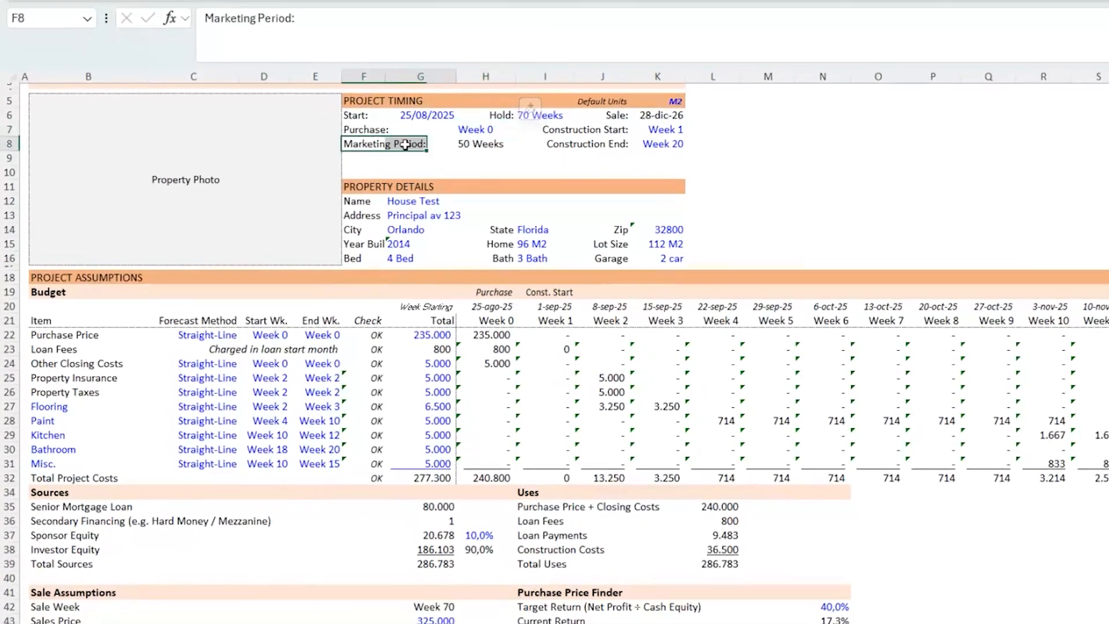
pyautogui.moveTo(405, 144); pyautogui.dragTo(490, 144)
pyautogui.scroll(-1, 492, 183)
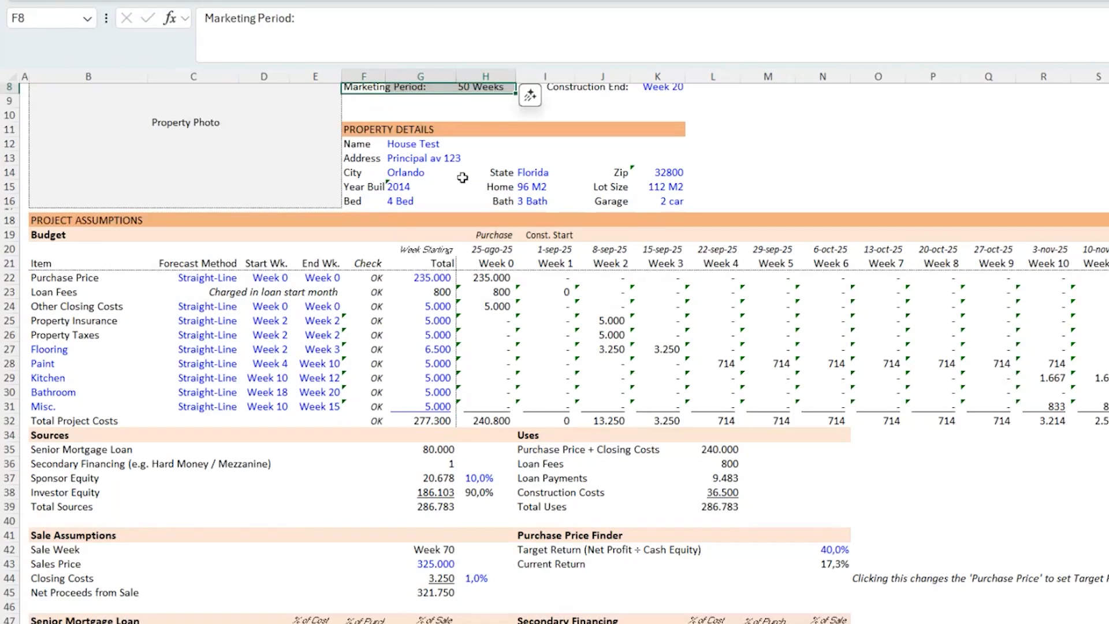
pyautogui.moveTo(398, 143); pyautogui.dragTo(678, 212)
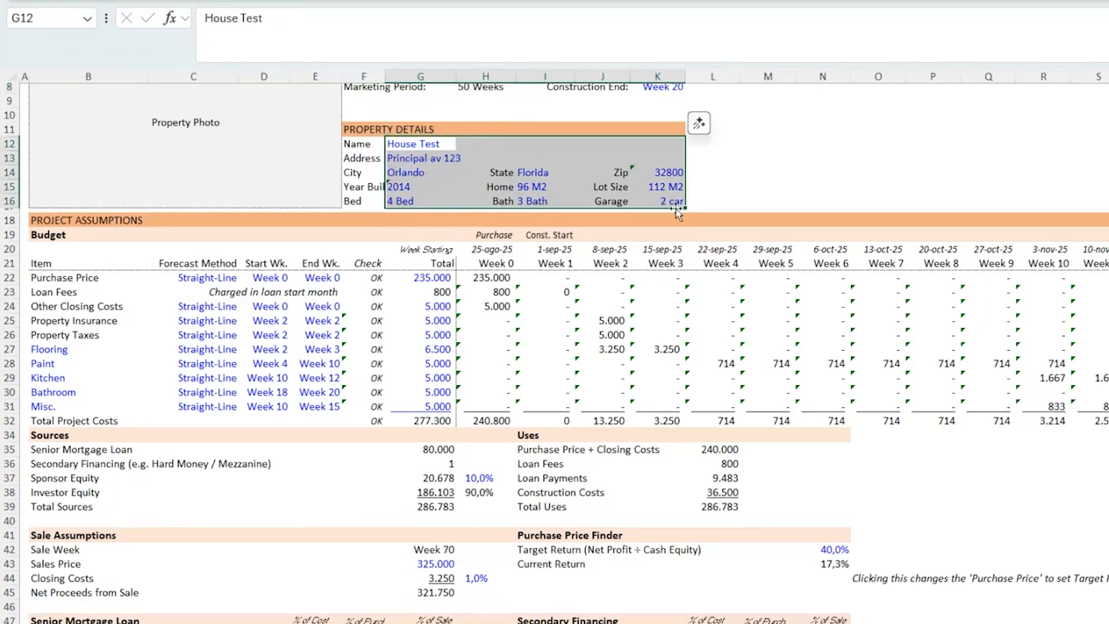
pyautogui.click(670, 172)
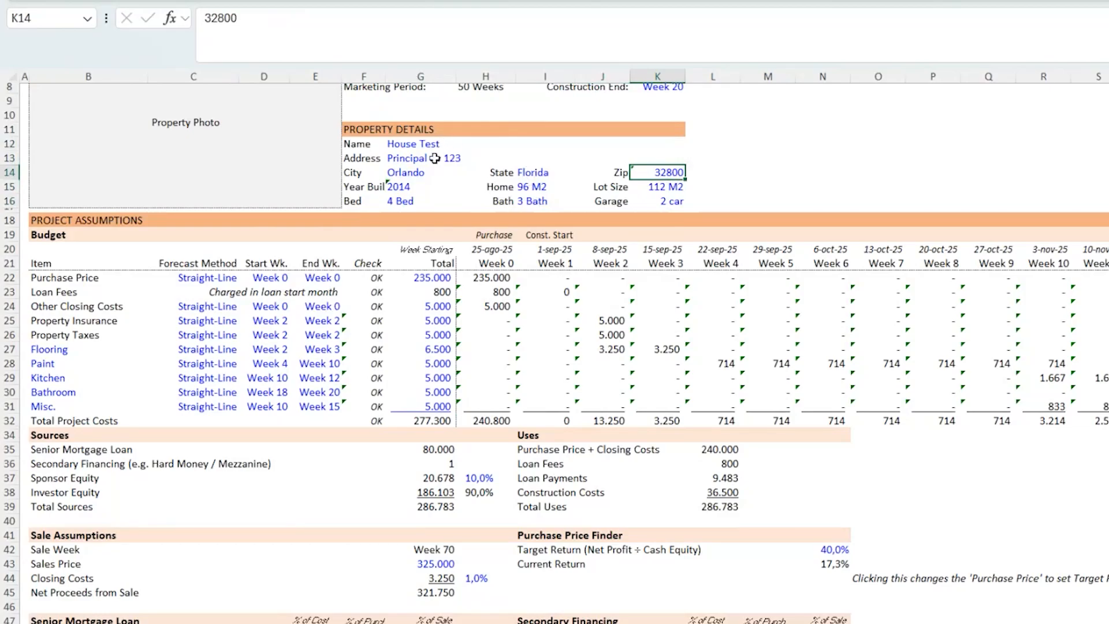
# - Switch to the browser form to review the budget section, and return to Excel
pyautogui.hotkey('alt', 'Tab')
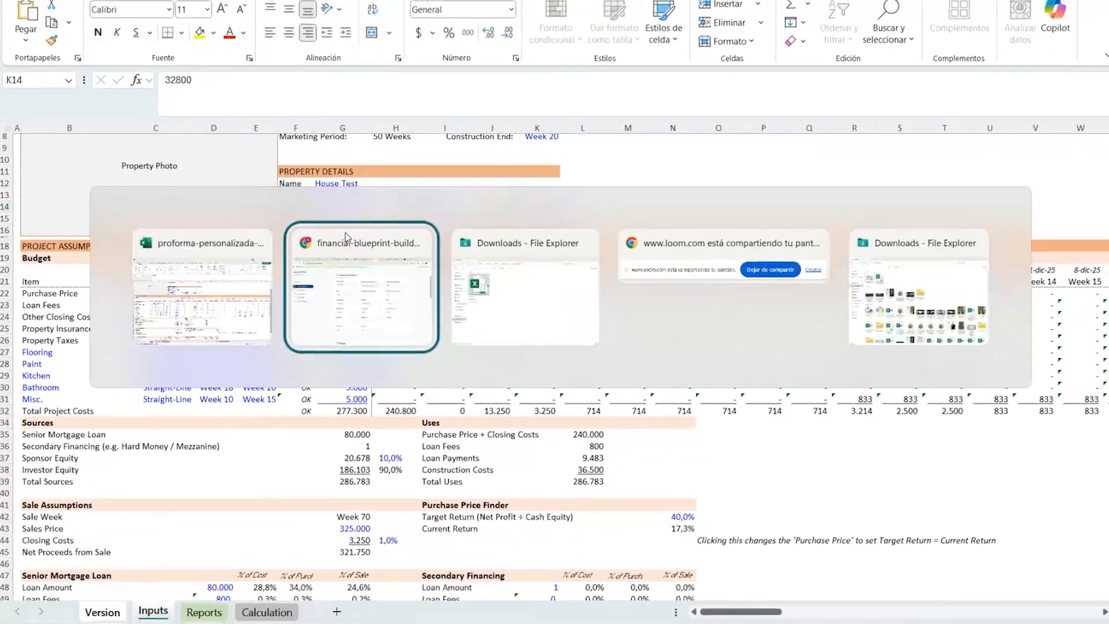
pyautogui.scroll(-8, 590, 364)
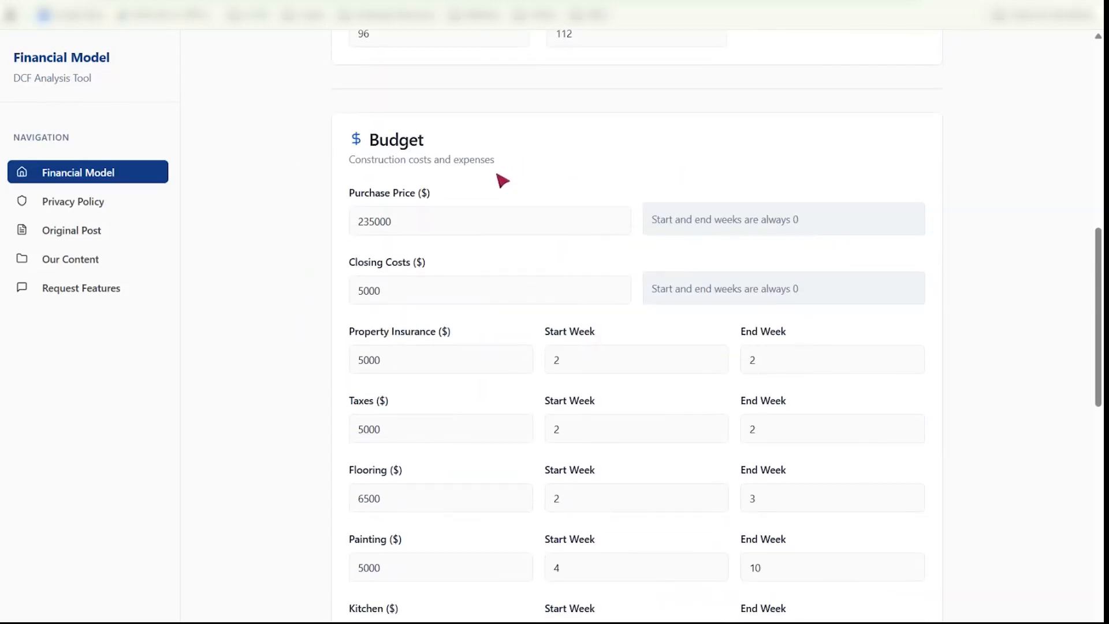
pyautogui.hotkey('alt', 'Tab')
pyautogui.scroll(-1, 92, 291)
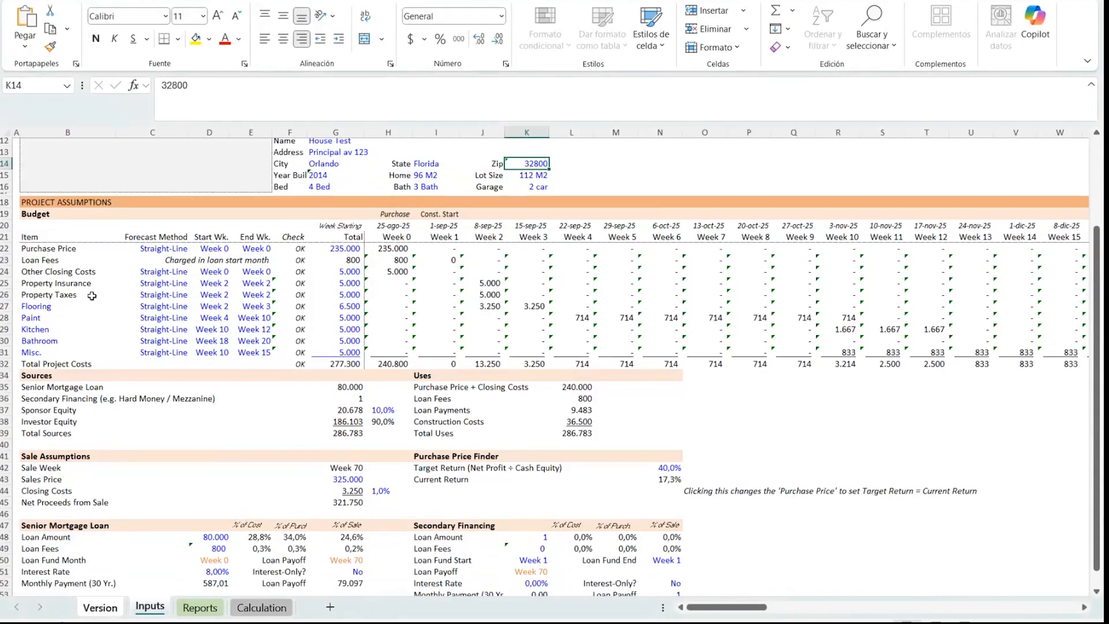
# - Examine the budget rows, their weekly formulas, forecast methods and start weeks
pyautogui.moveTo(36, 249); pyautogui.dragTo(854, 357)
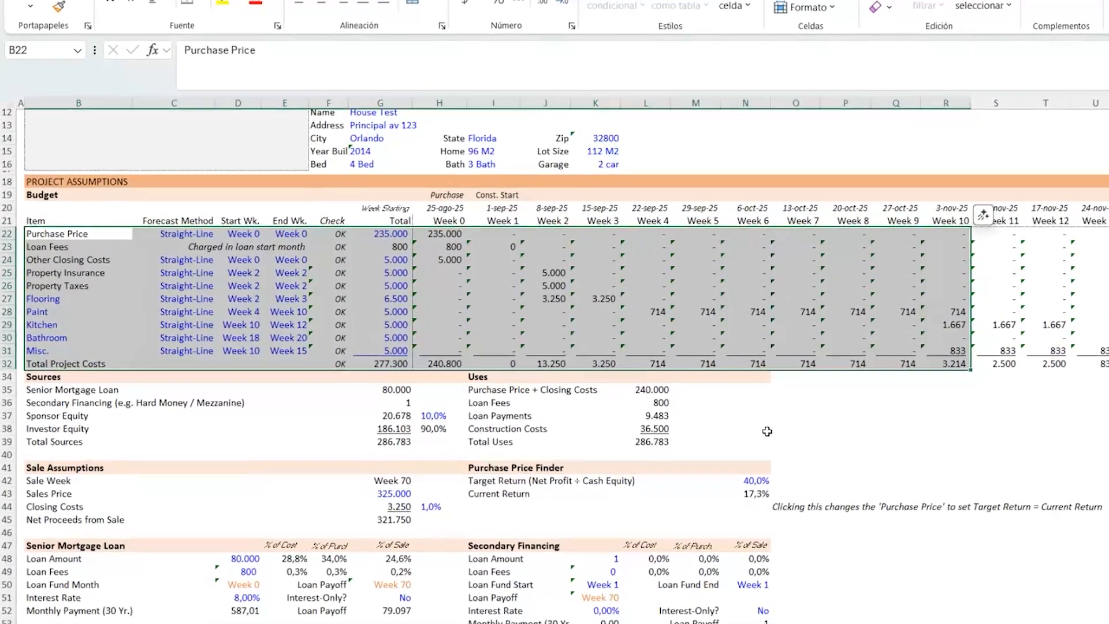
pyautogui.click(237, 377)
pyautogui.click(431, 208)
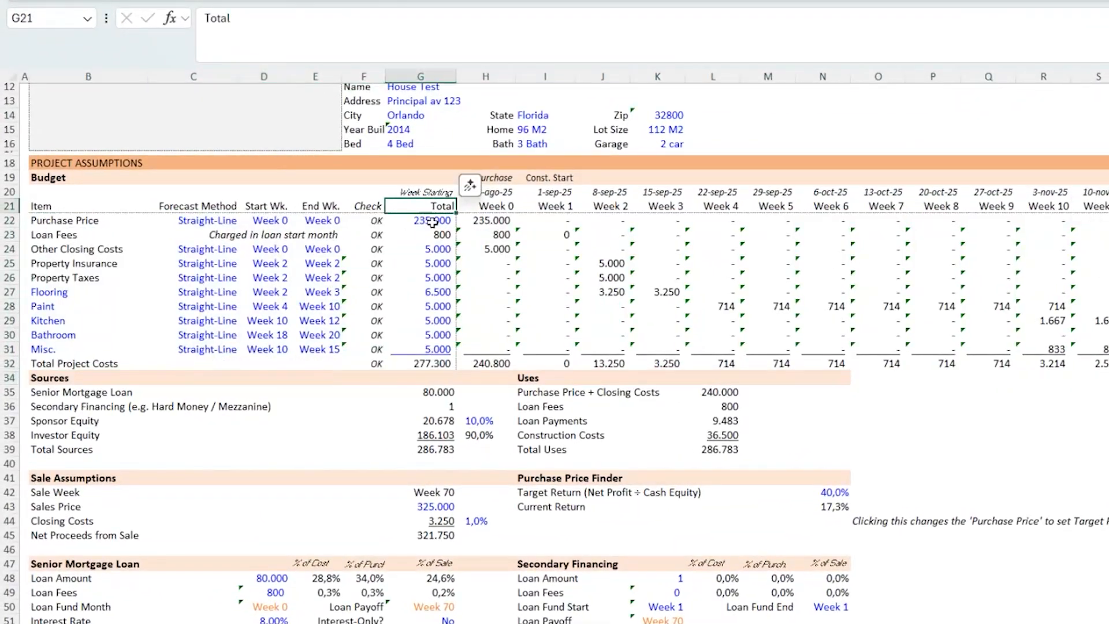
pyautogui.click(502, 220)
pyautogui.moveTo(503, 220); pyautogui.dragTo(497, 278)
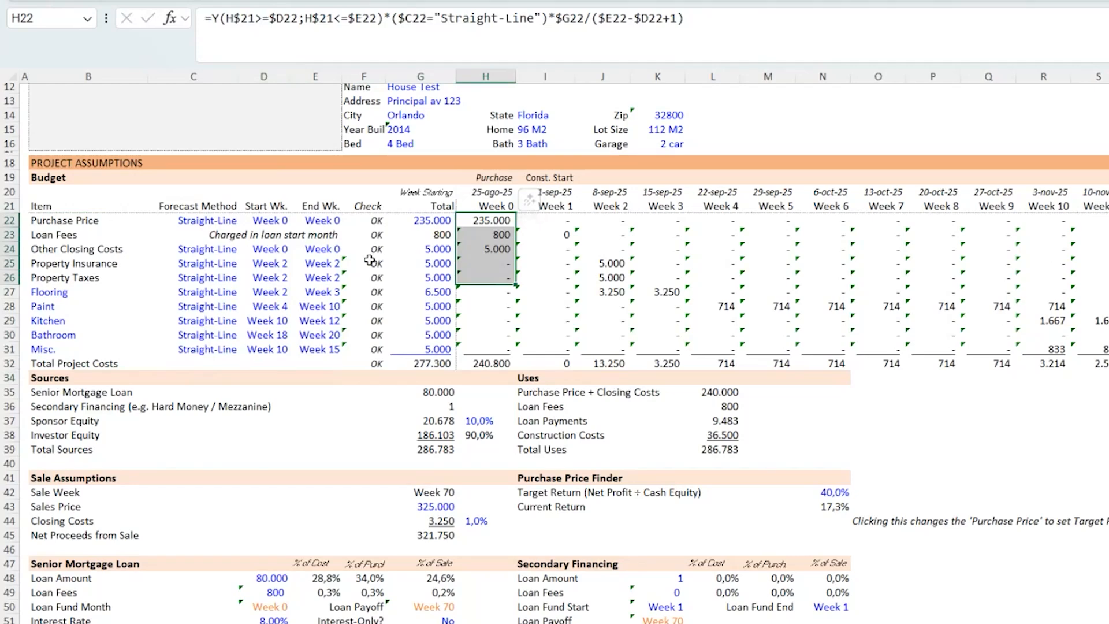
pyautogui.click(58, 237)
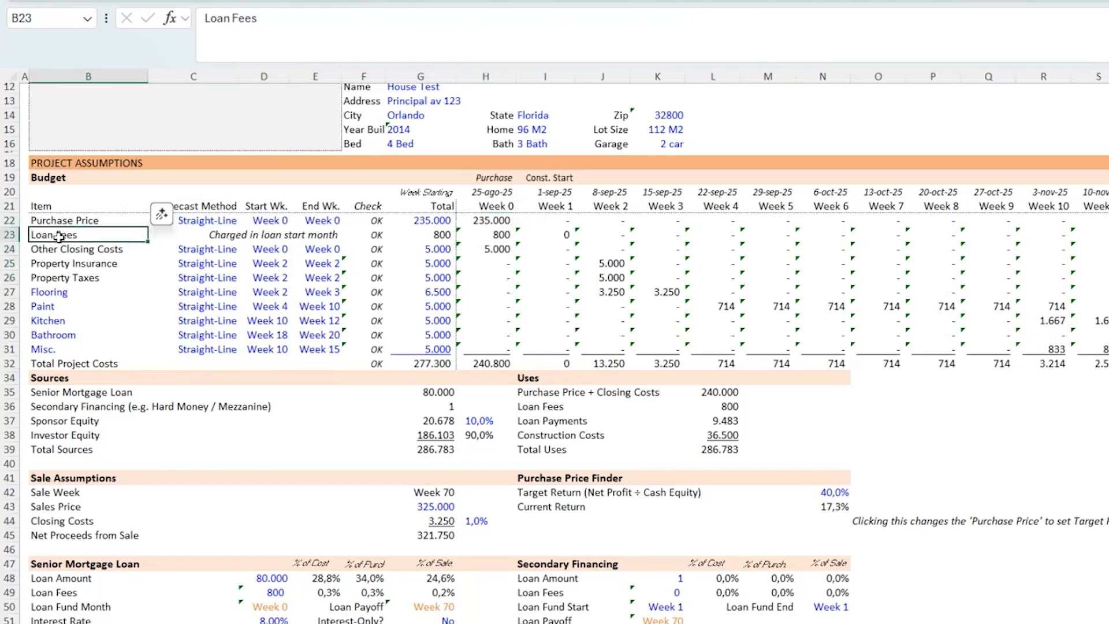
pyautogui.click(511, 248)
pyautogui.scroll(-1, 318, 279)
pyautogui.moveTo(173, 207); pyautogui.dragTo(326, 316)
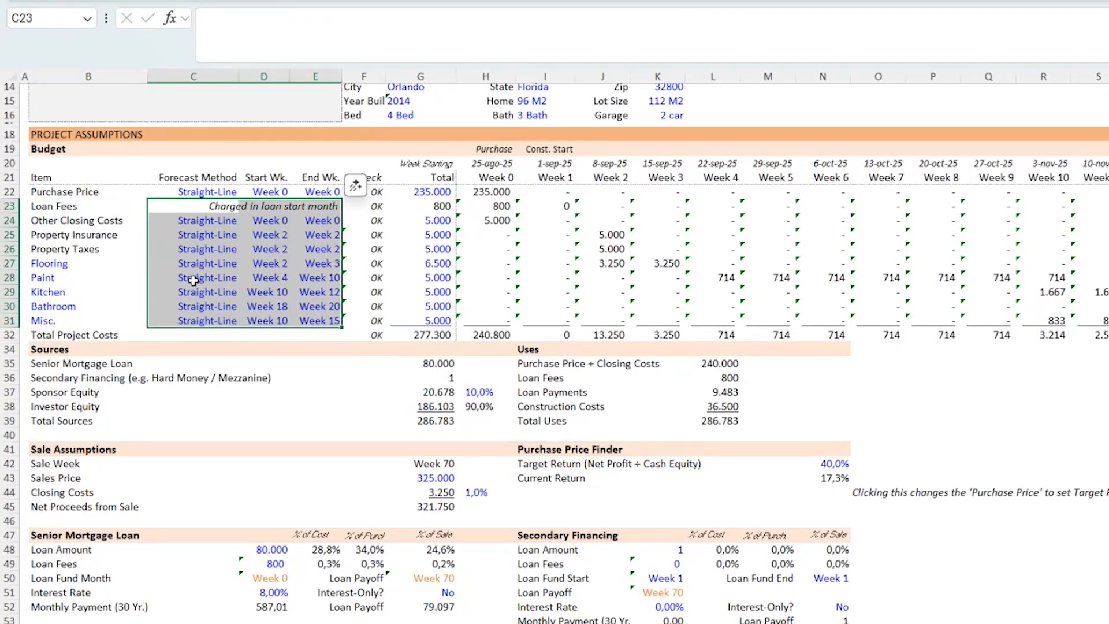
pyautogui.click(271, 249)
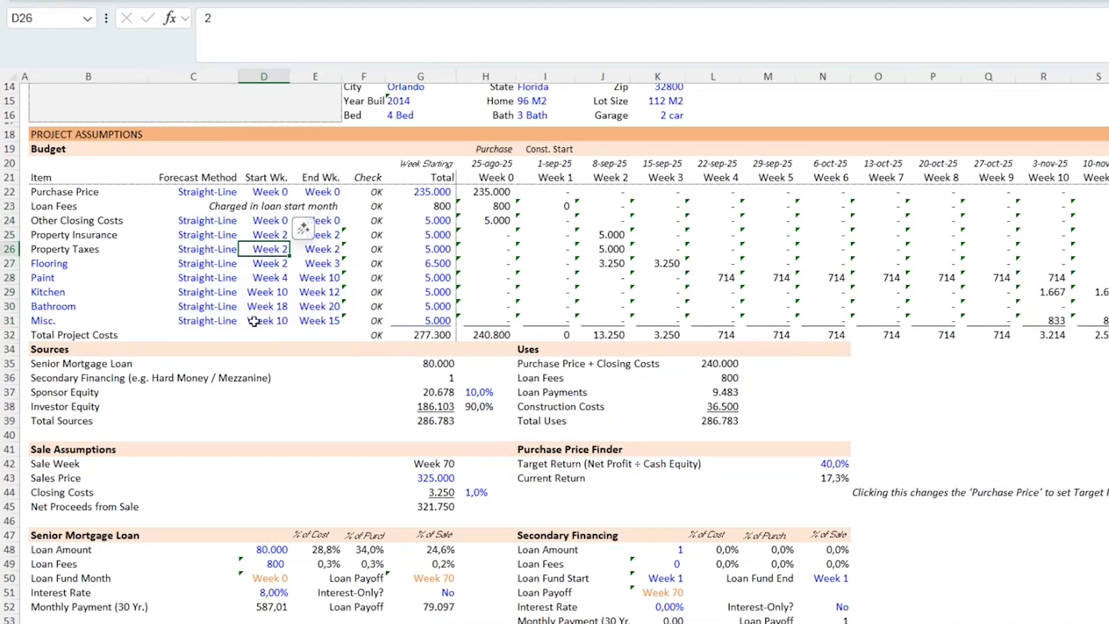
pyautogui.moveTo(197, 176); pyautogui.dragTo(137, 312)
pyautogui.click(182, 265)
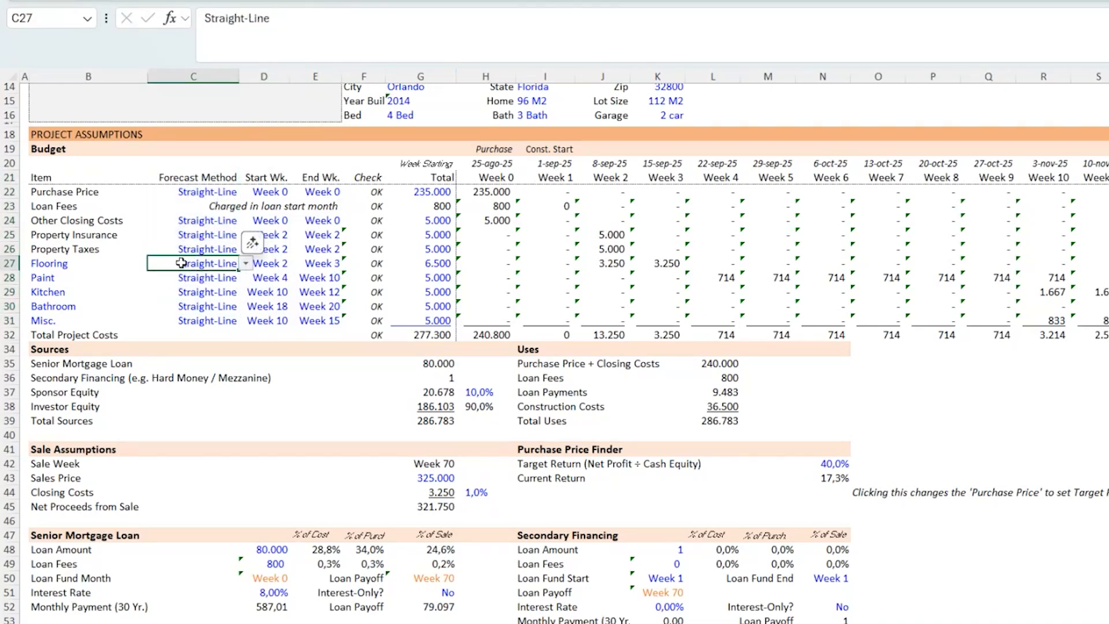
# - Switch the flooring forecast method to Manual and back to Straight-Line
pyautogui.click(246, 265)
pyautogui.click(221, 282)
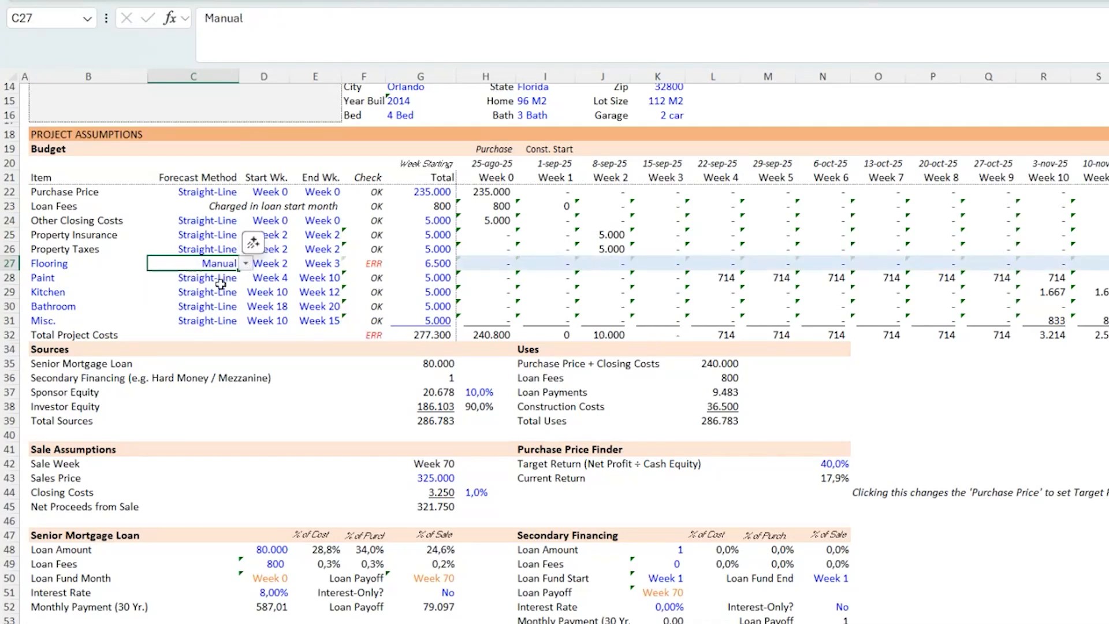
pyautogui.moveTo(601, 263); pyautogui.dragTo(1107, 263)
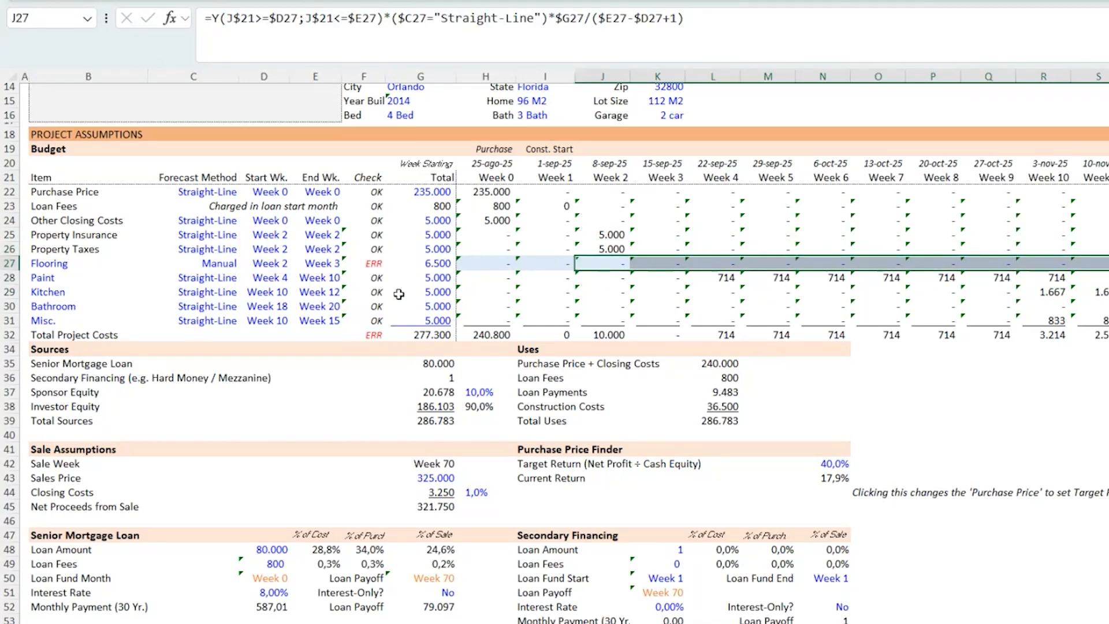
pyautogui.click(434, 253)
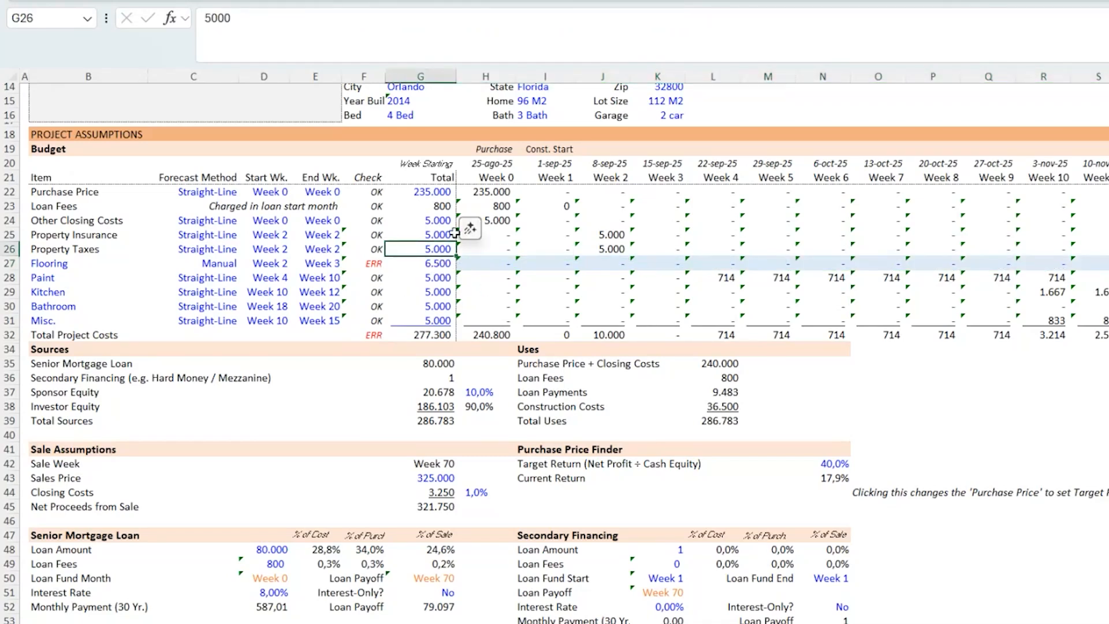
pyautogui.click(446, 262)
pyautogui.click(375, 265)
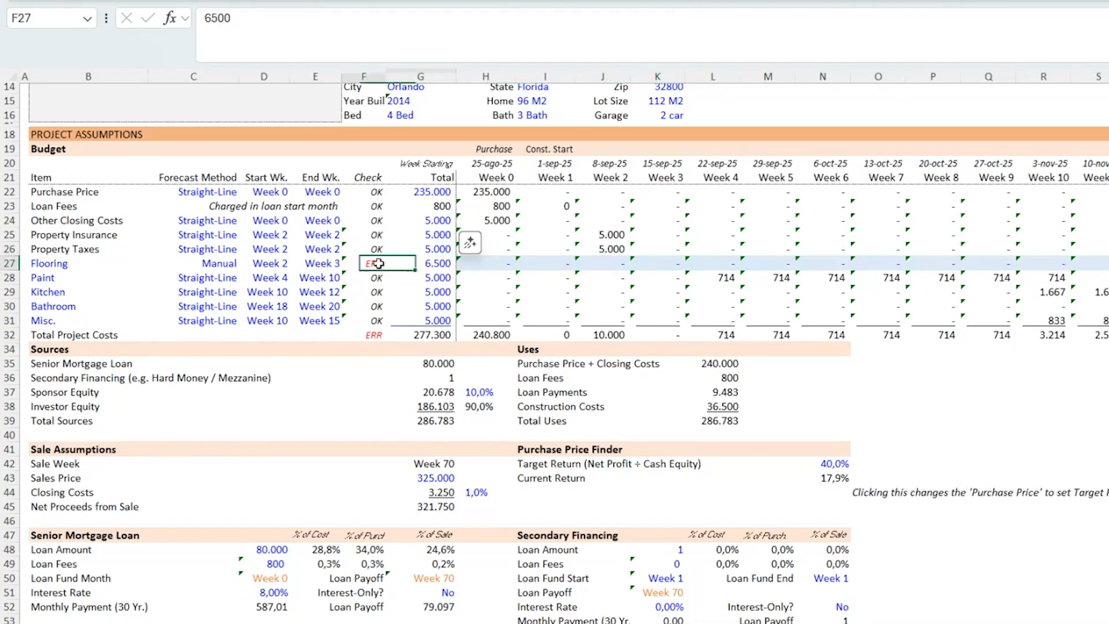
pyautogui.click(197, 265)
pyautogui.click(247, 265)
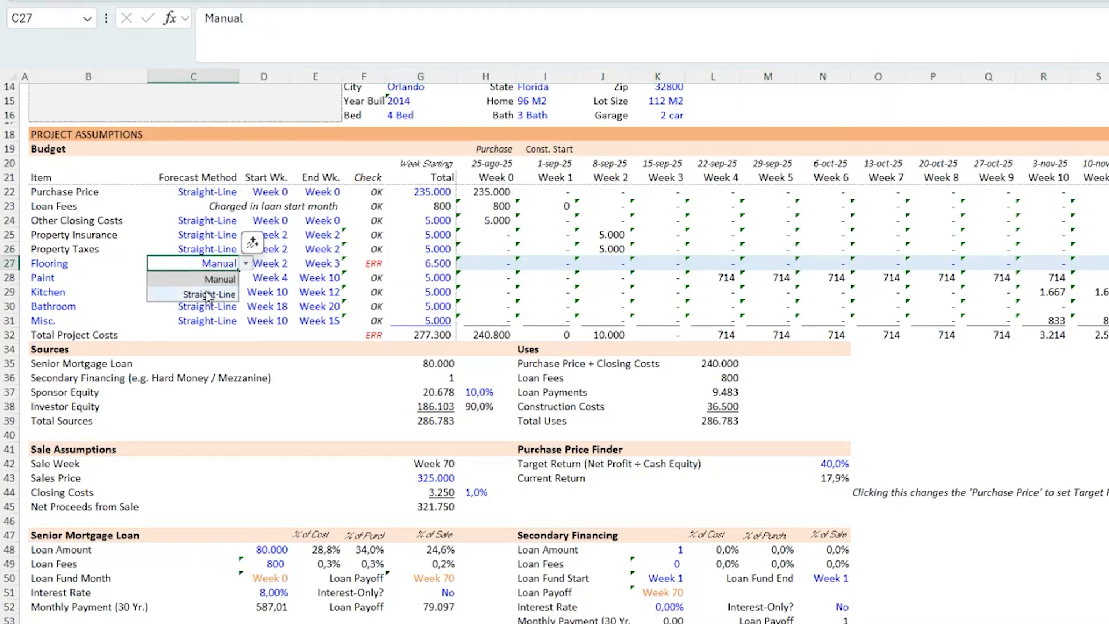
pyautogui.click(205, 292)
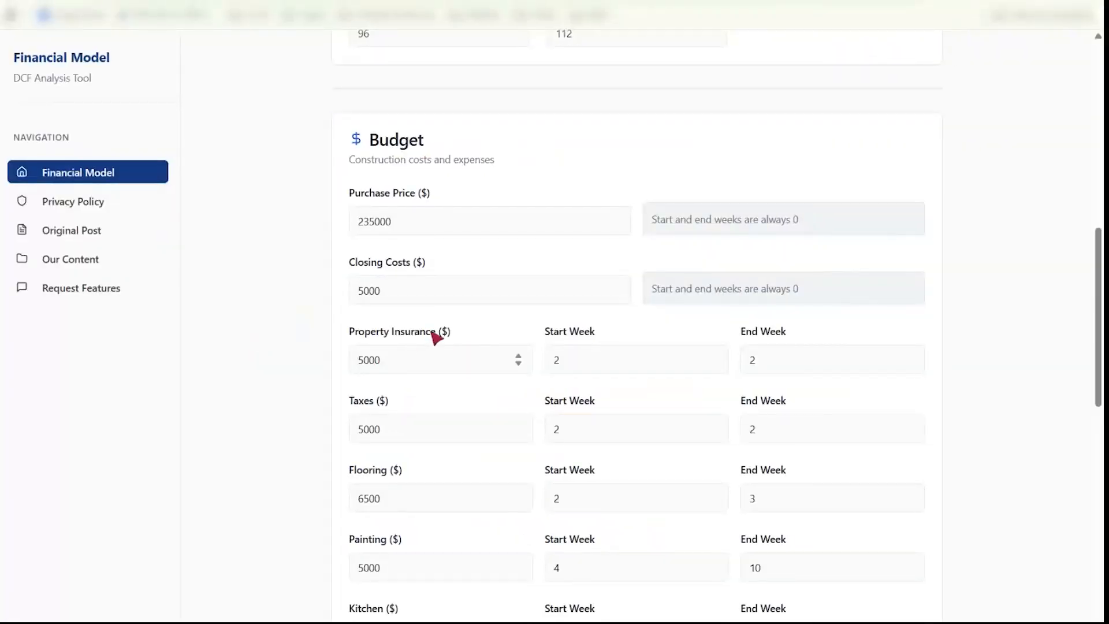
# - Compare the kitchen start and end weeks in the browser form with the kitchen row in the workbook
pyautogui.scroll(-6, 437, 338)
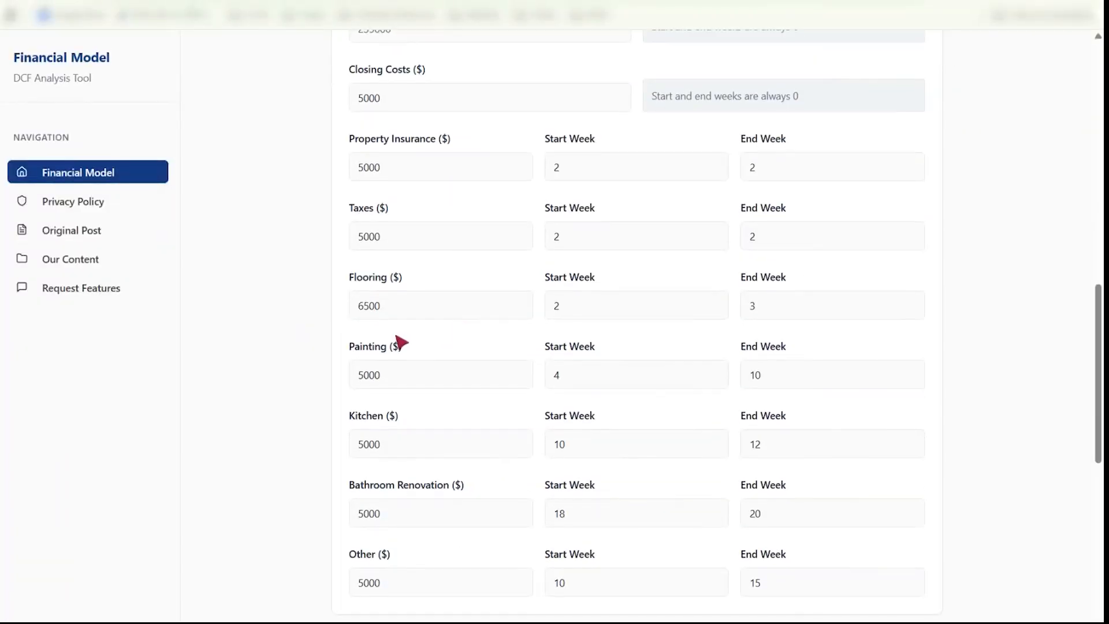
pyautogui.doubleClick(570, 309)
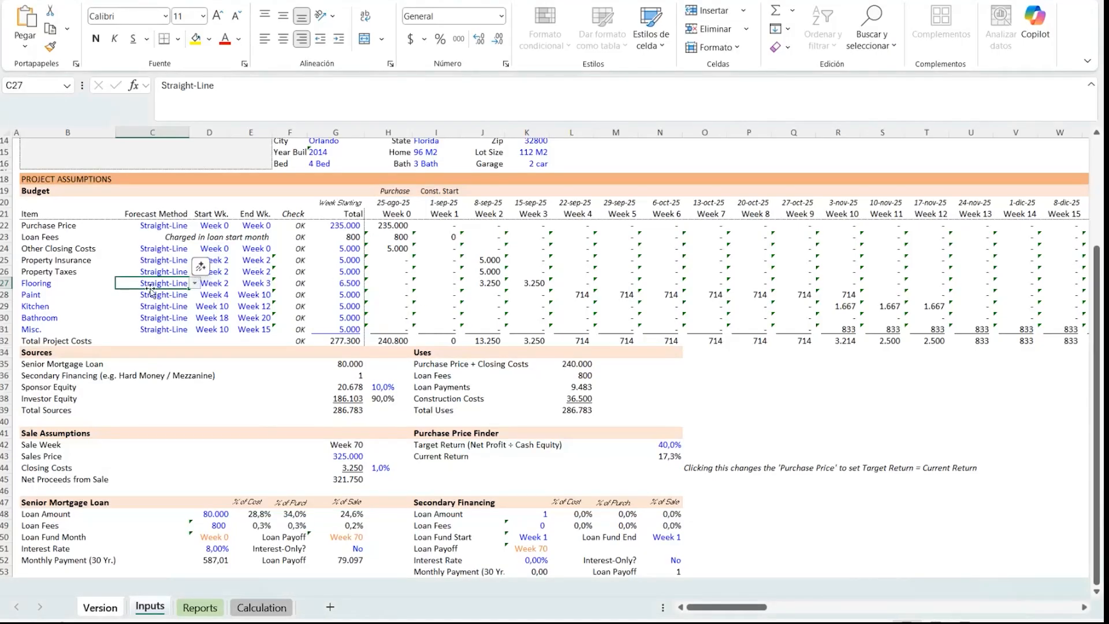
pyautogui.moveTo(68, 307); pyautogui.dragTo(852, 328)
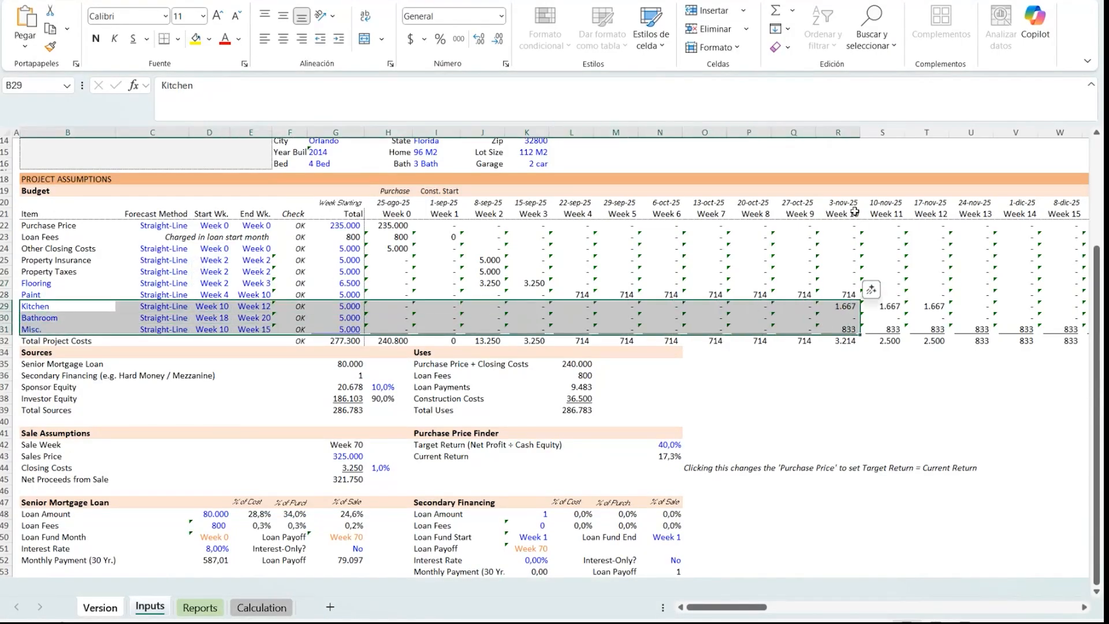
pyautogui.click(844, 308)
pyautogui.click(889, 309)
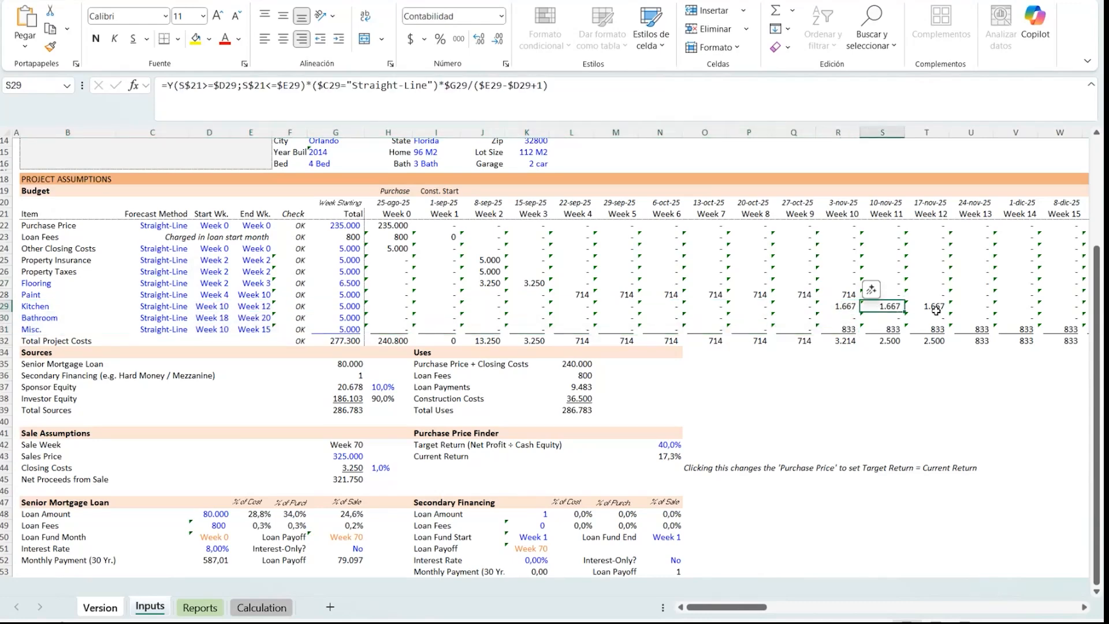
pyautogui.click(928, 308)
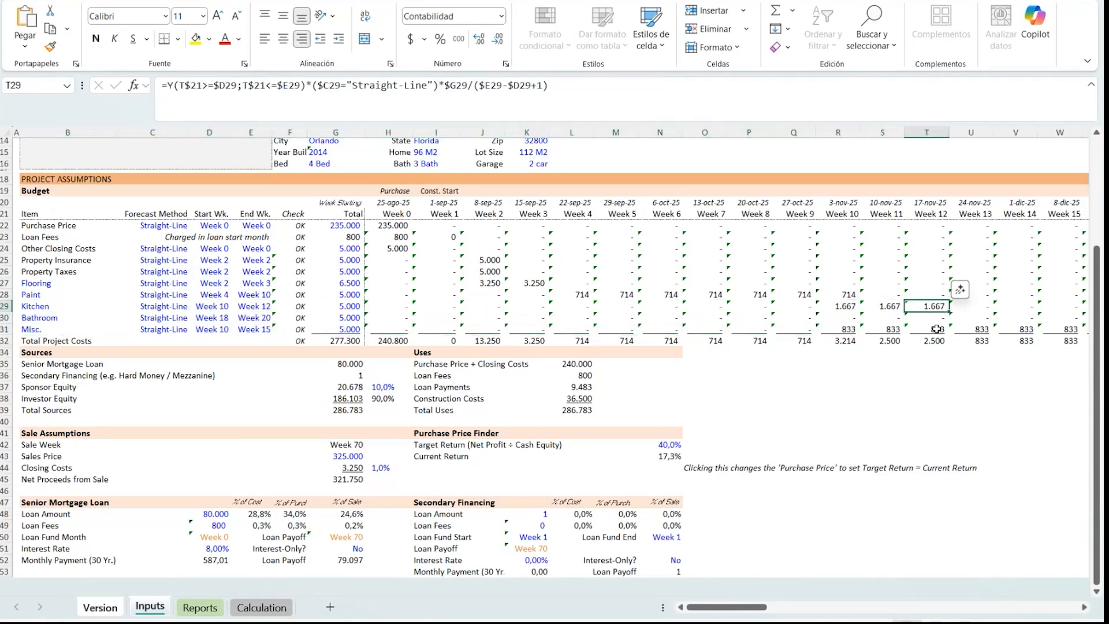
pyautogui.click(189, 309)
pyautogui.scroll(-2, 191, 309)
pyautogui.click(389, 317)
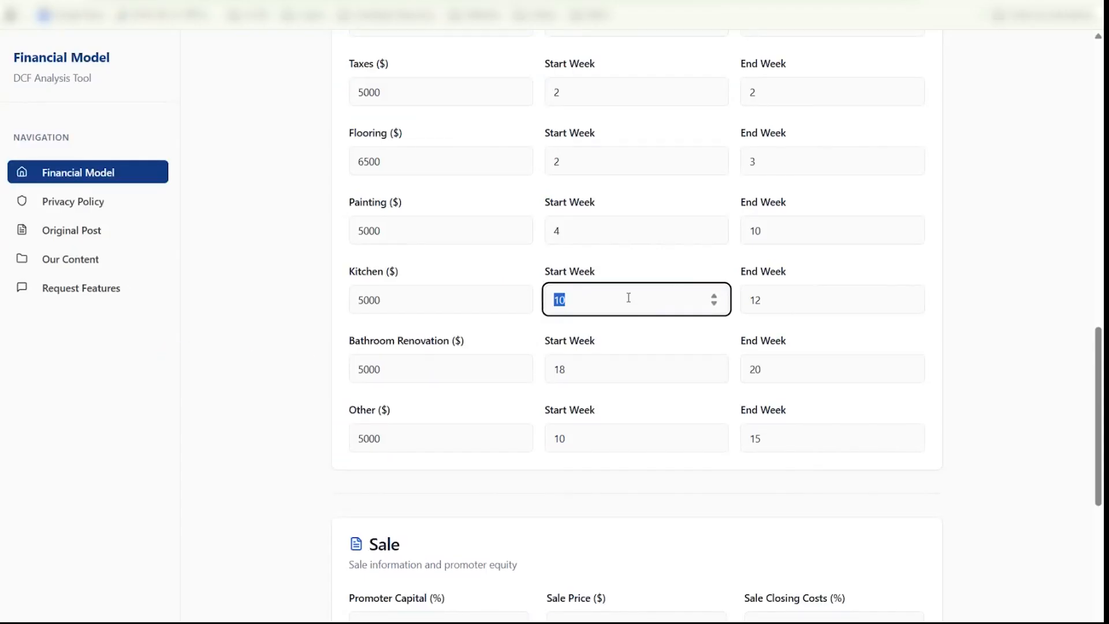
# - Compare the form's sale fields with the sponsor equity, sales price and closing costs in the workbook
pyautogui.scroll(-2, 398, 437)
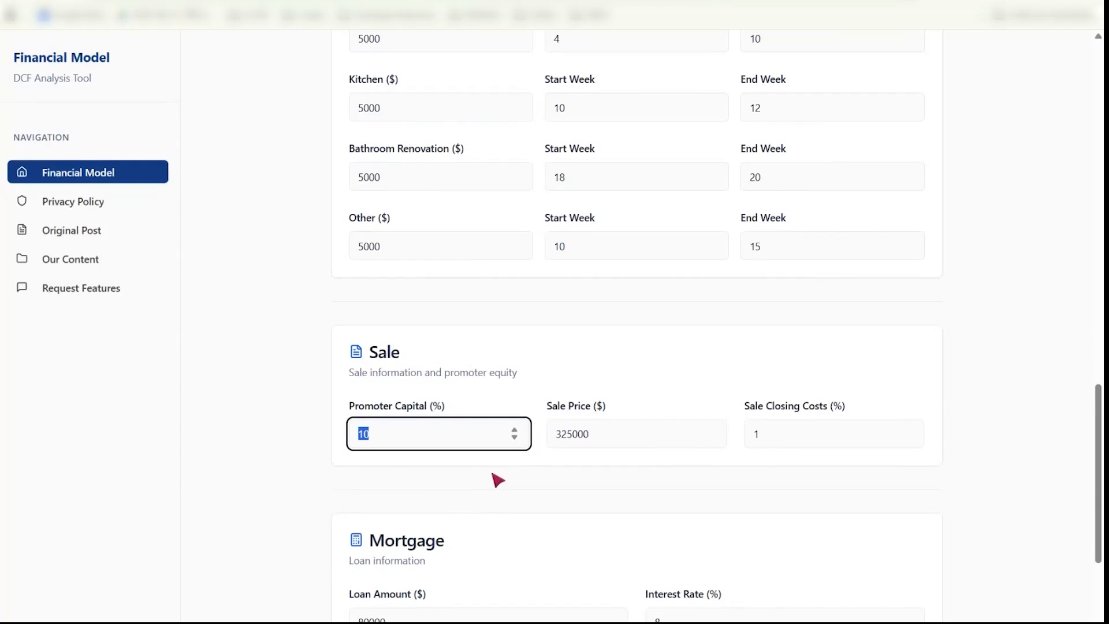
pyautogui.press('Tab')
pyautogui.press('Tab')
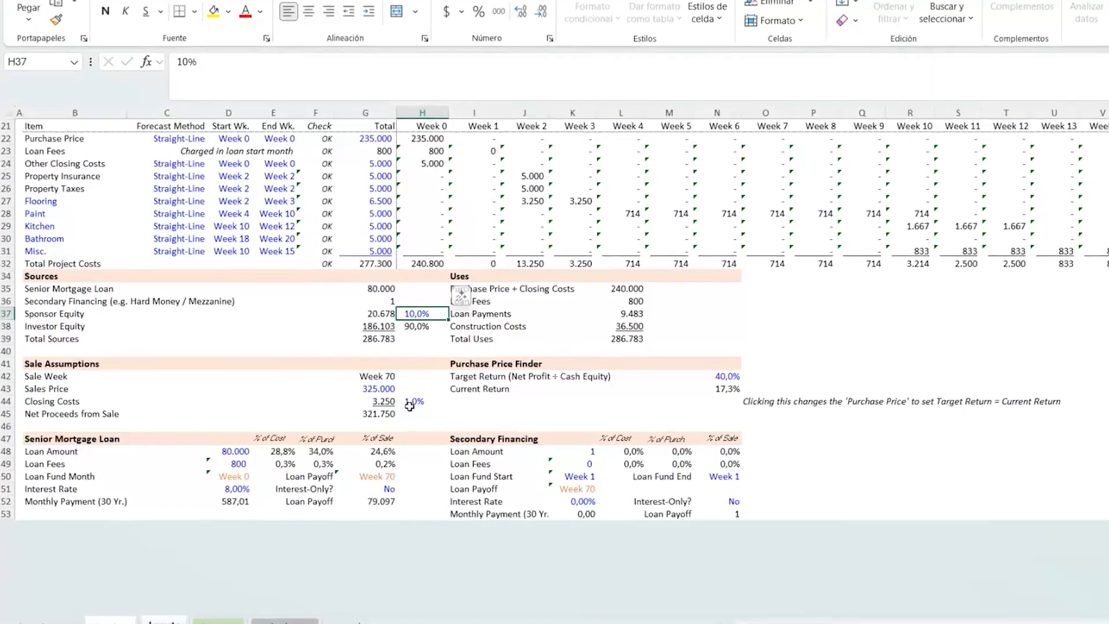
pyautogui.click(411, 403)
pyautogui.click(373, 389)
pyautogui.scroll(-2, 353, 297)
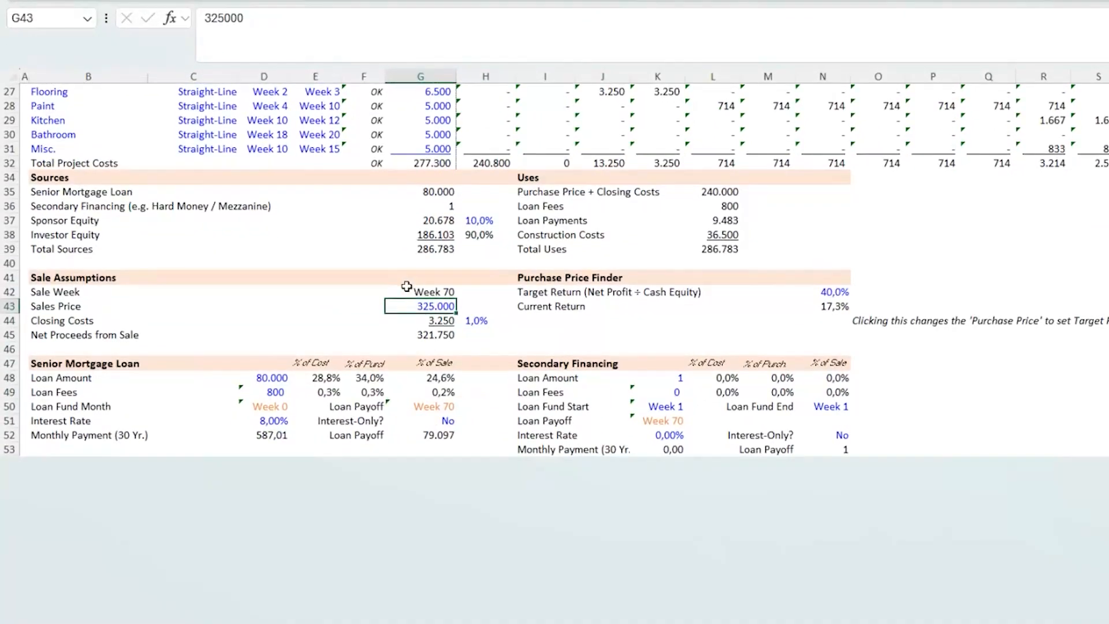
# - Inspect the sale assumptions, senior mortgage loan and secondary financing sections of the workbook
pyautogui.moveTo(48, 356); pyautogui.dragTo(517, 481)
pyautogui.moveTo(543, 364); pyautogui.dragTo(835, 445)
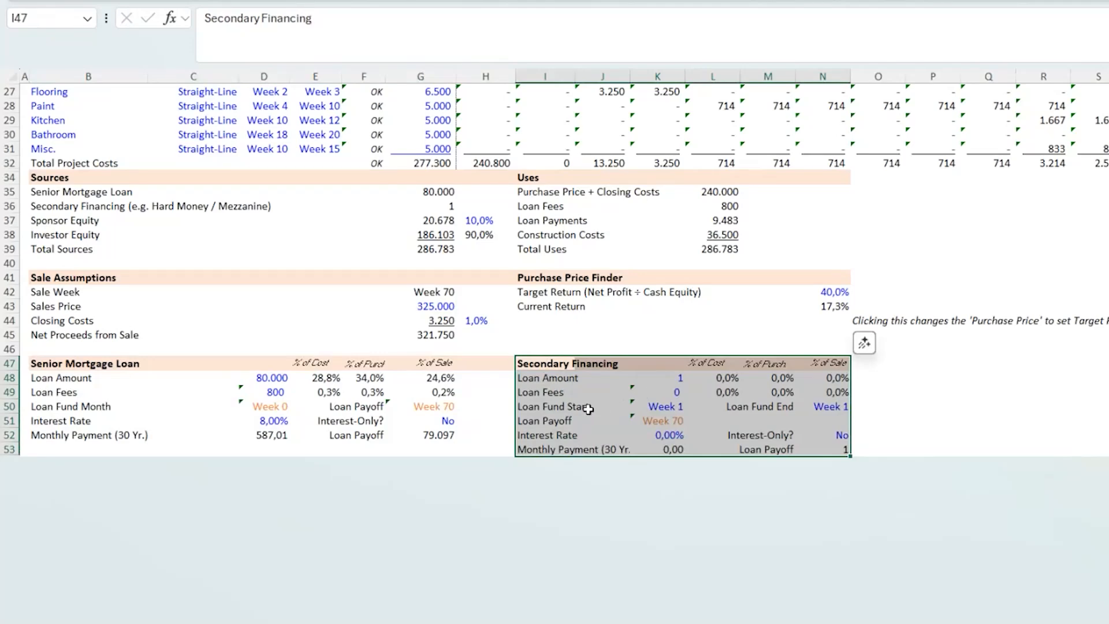
pyautogui.scroll(2, 634, 407)
pyautogui.scroll(-2, 578, 410)
pyautogui.click(539, 362)
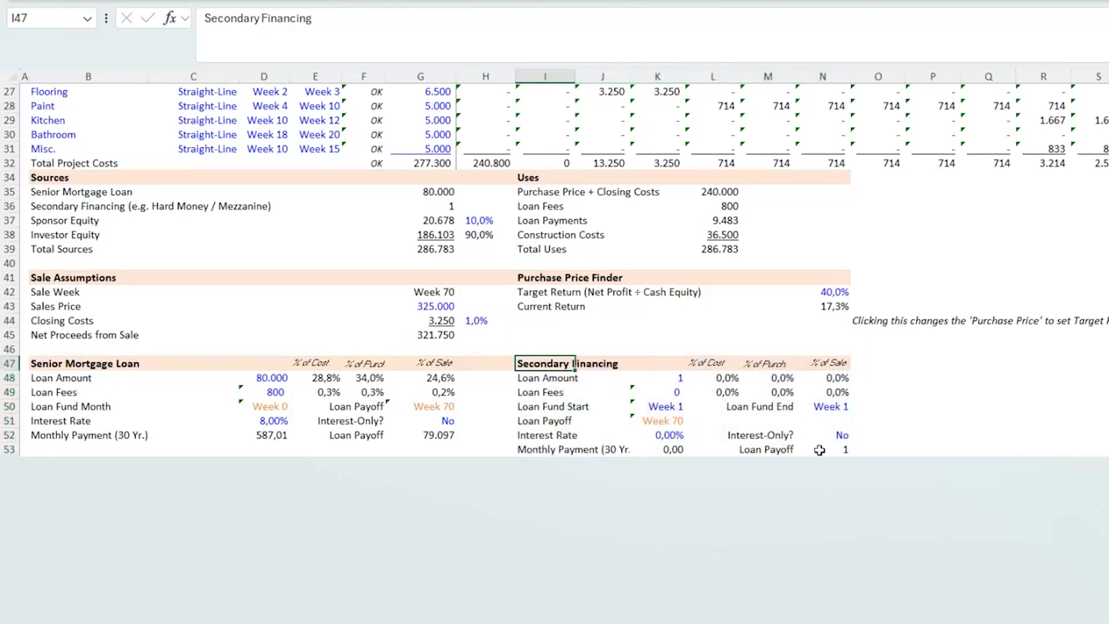
pyautogui.scroll(3, 595, 406)
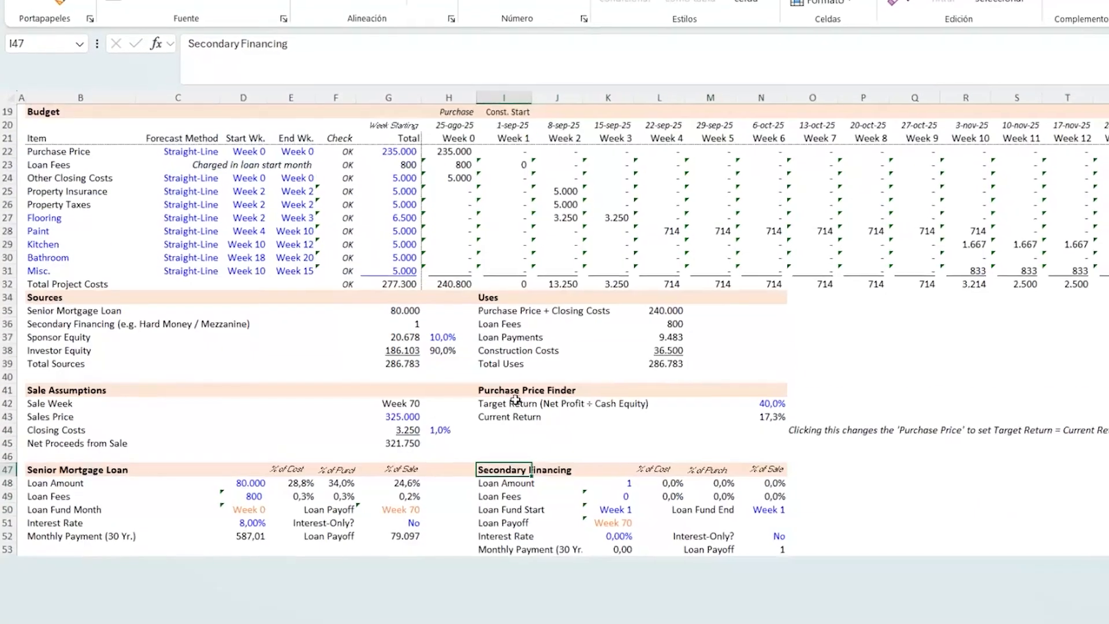
pyautogui.click(546, 335)
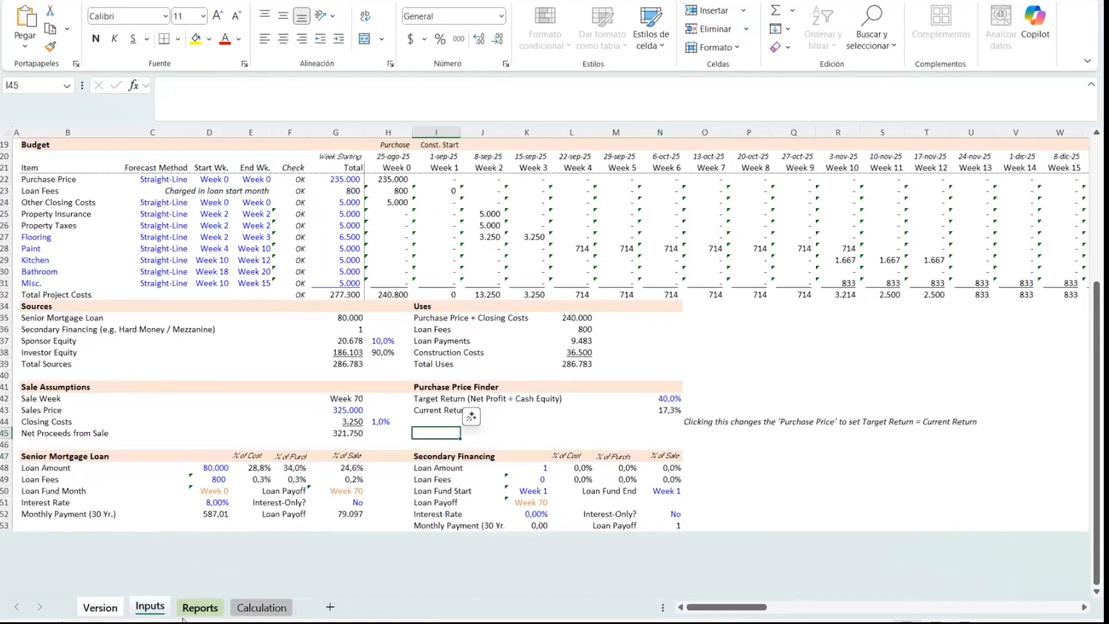
# - Browse the Calculation and Reports sheets, then return to the Inputs sheet
pyautogui.click(211, 618)
pyautogui.click(277, 619)
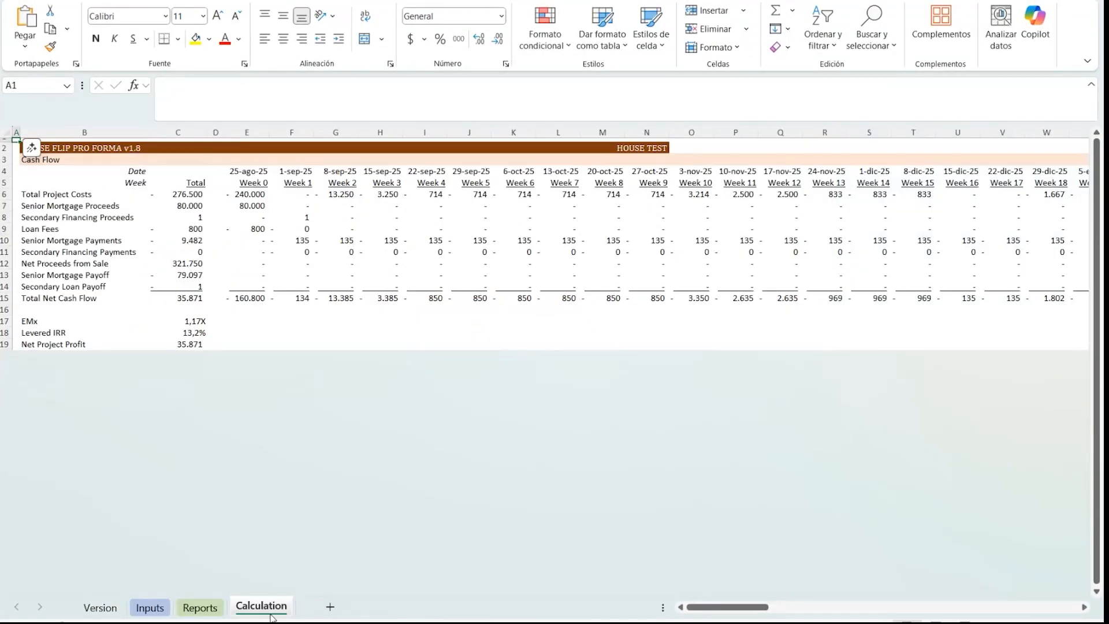
pyautogui.click(201, 610)
pyautogui.click(150, 608)
pyautogui.scroll(1, 319, 416)
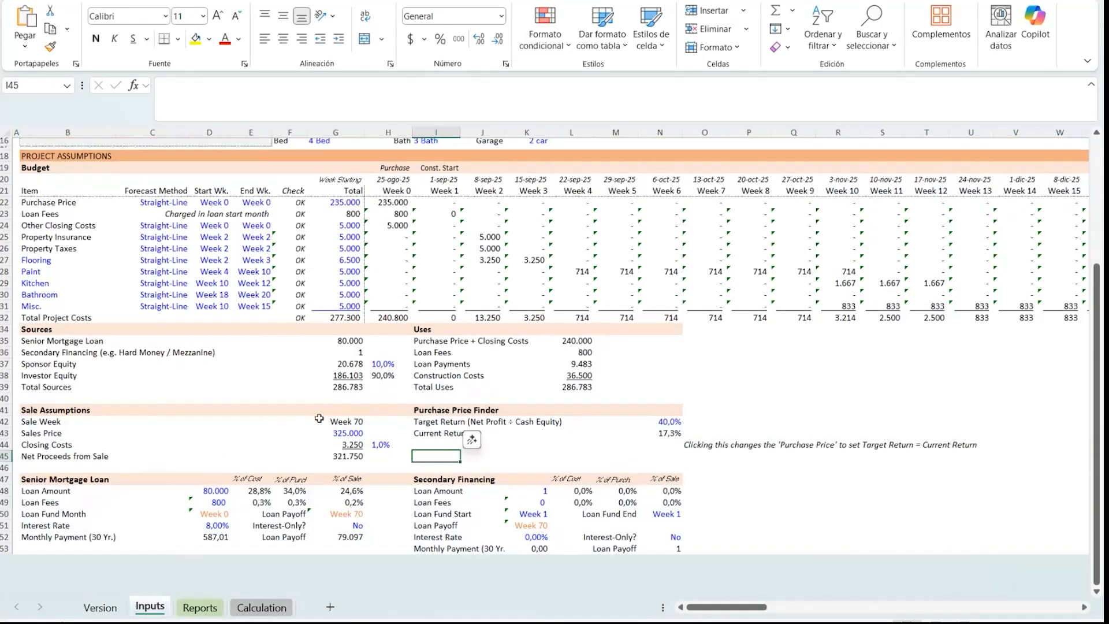
# - Examine the Purchase Price Finder section's target return, current return and instruction note
pyautogui.click(609, 446)
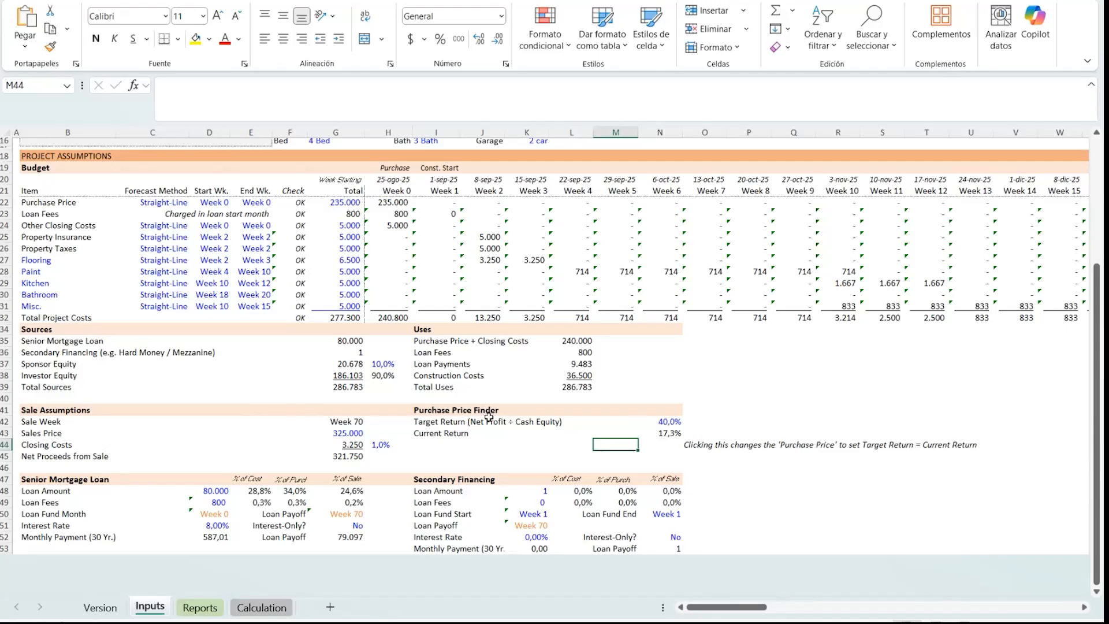
pyautogui.scroll(4, 488, 417)
pyautogui.scroll(-3, 401, 379)
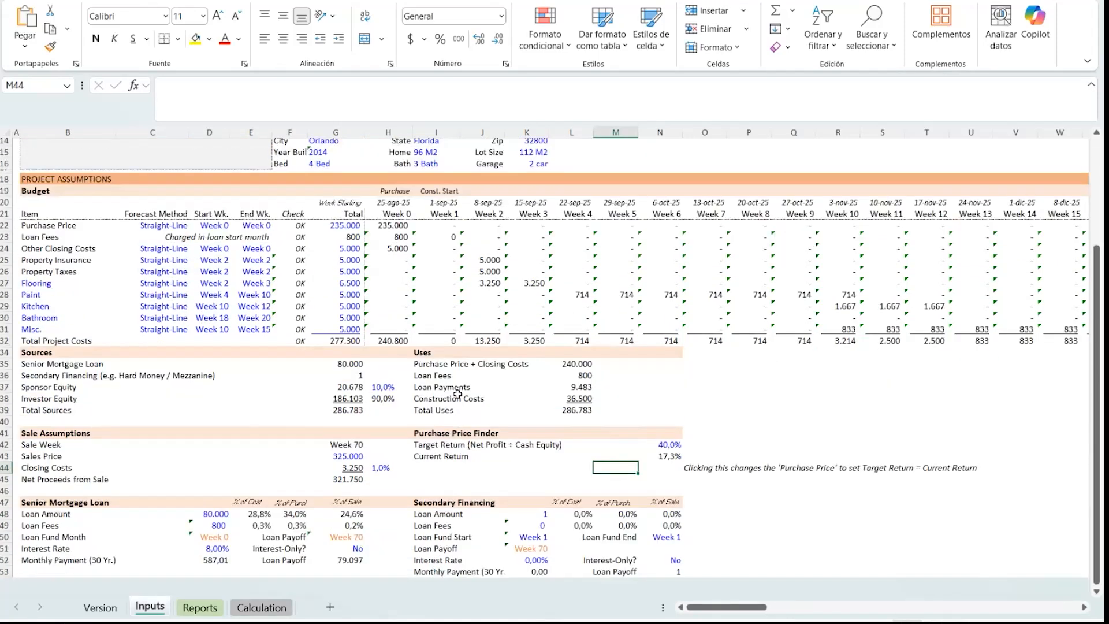
pyautogui.click(431, 432)
pyautogui.click(595, 487)
pyautogui.moveTo(421, 457); pyautogui.dragTo(648, 456)
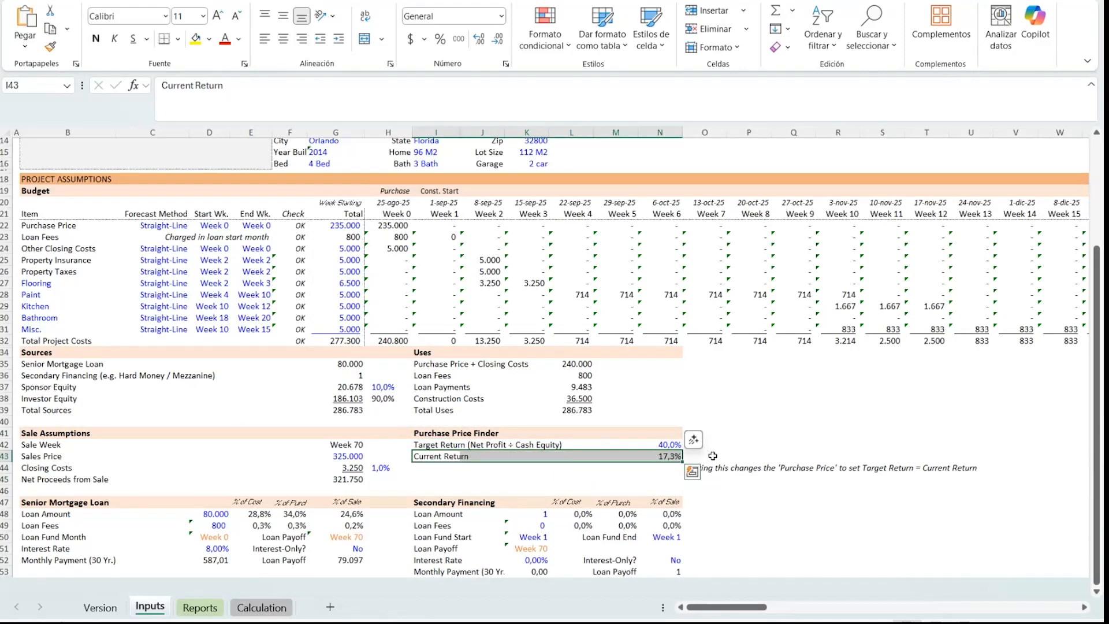
pyautogui.moveTo(418, 445); pyautogui.dragTo(664, 446)
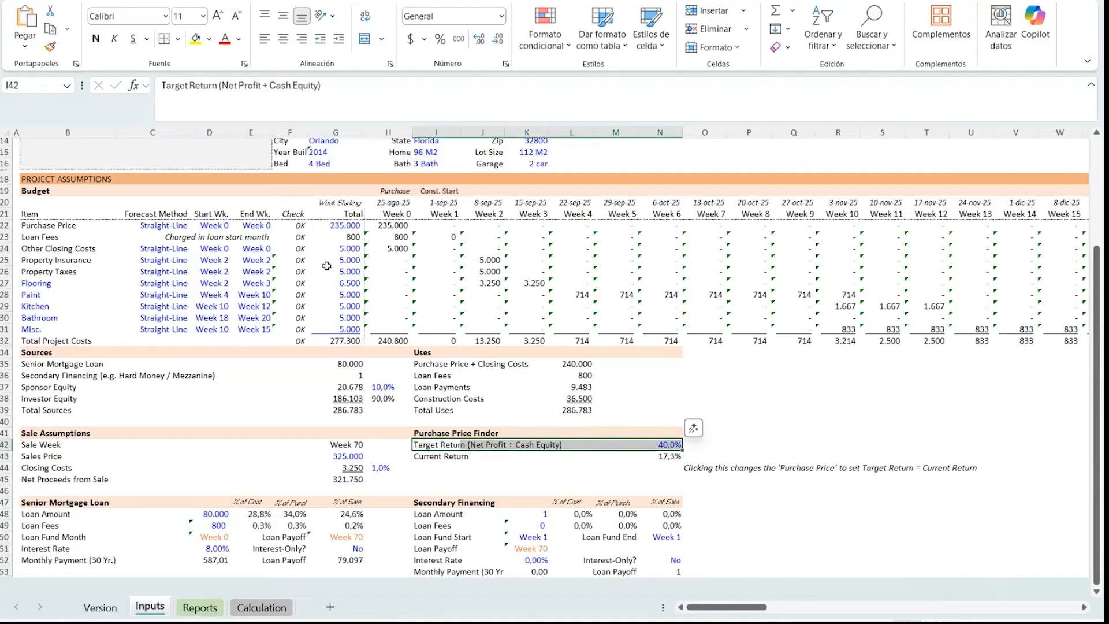
pyautogui.click(657, 467)
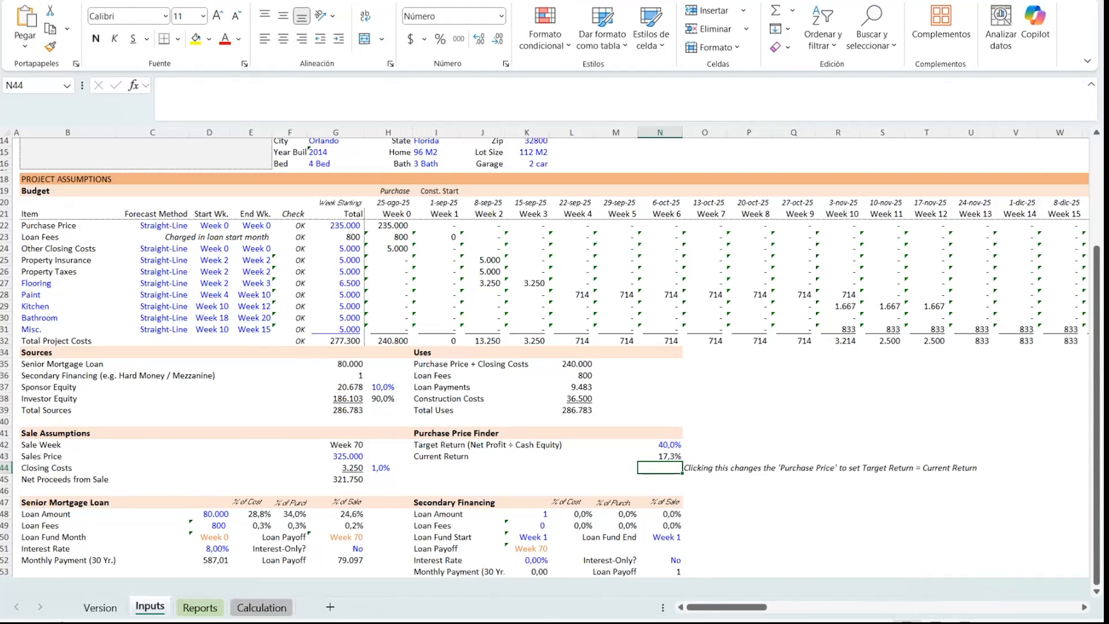
# - Insert a small rectangle shape in the Purchase Price Finder section beside the instruction note
pyautogui.click(99, 1)
pyautogui.click(242, 26)
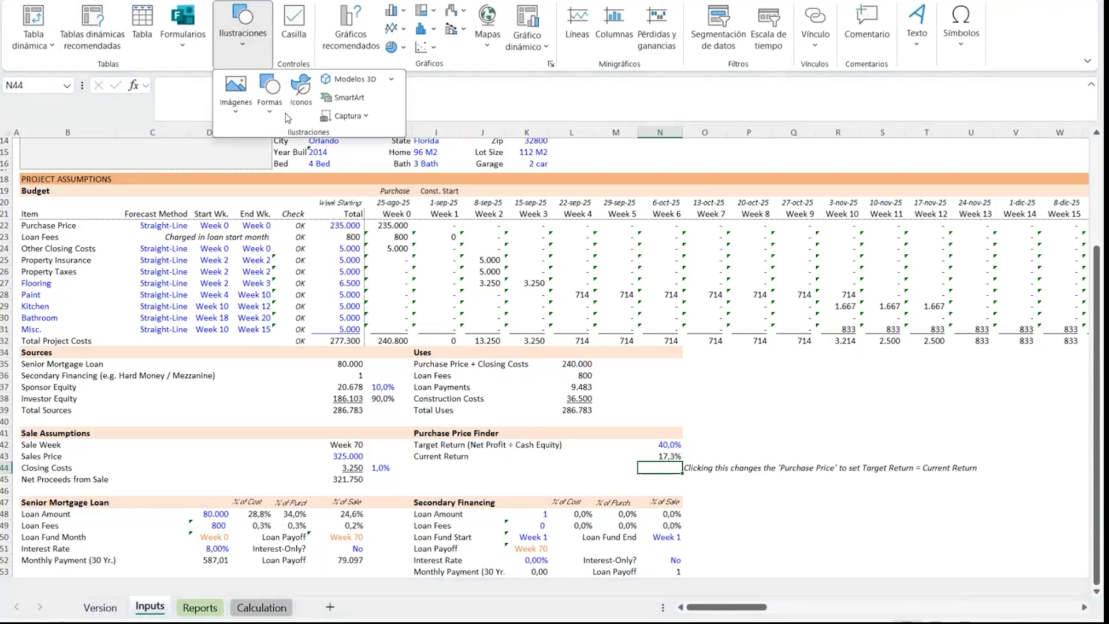
pyautogui.click(269, 99)
pyautogui.click(297, 157)
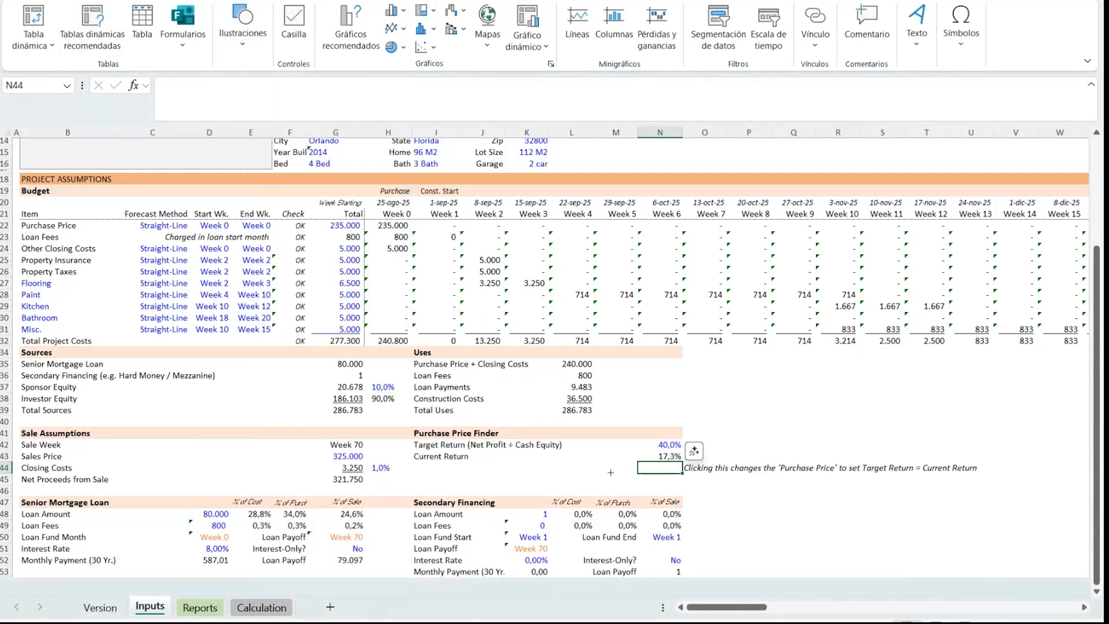
pyautogui.moveTo(619, 458)
pyautogui.mouseDown()
pyautogui.moveTo(669, 479)
pyautogui.moveTo(649, 465)
pyautogui.mouseUp()
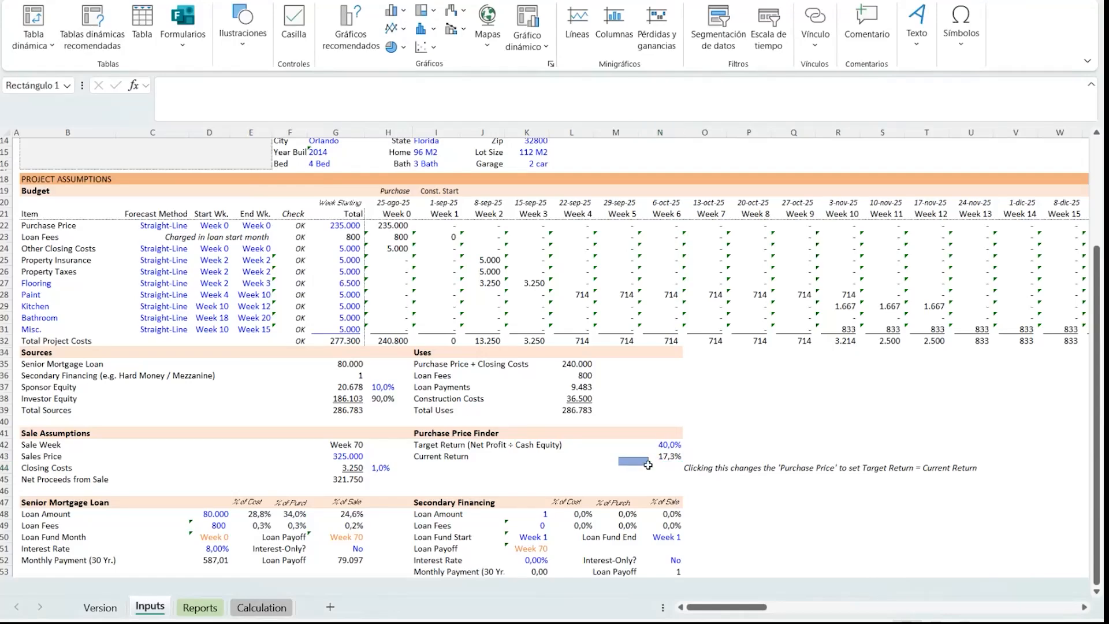
pyautogui.moveTo(788, 491); pyautogui.dragTo(791, 490)
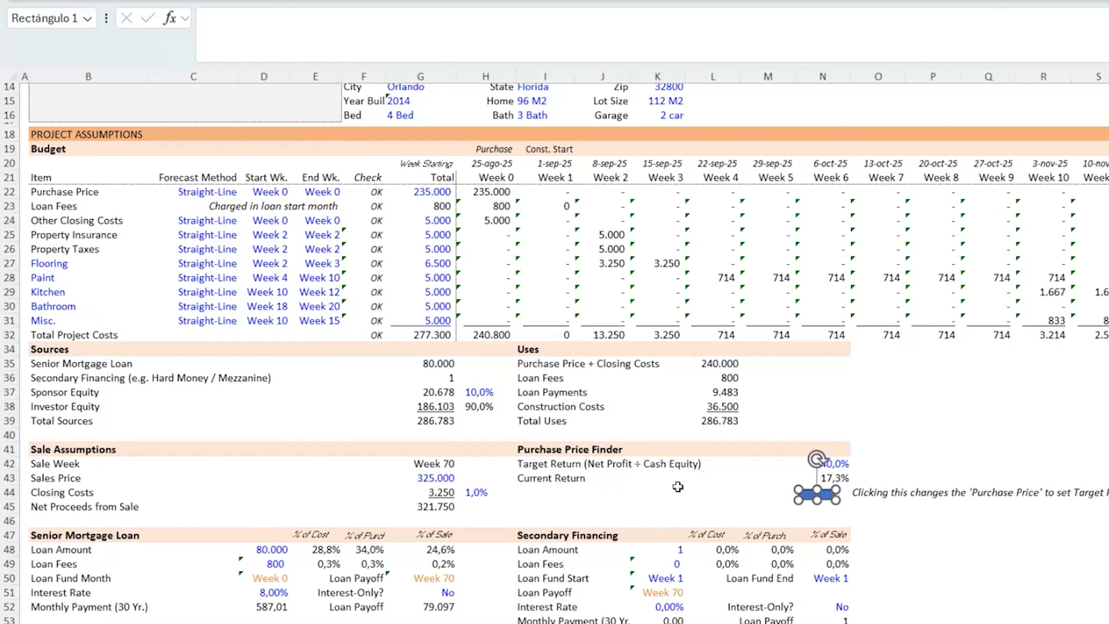
# - Duplicate the rectangle and place the copy beside the Item header of the Budget table
pyautogui.hotkey('ctrl', 'd')
pyautogui.moveTo(820, 517); pyautogui.dragTo(68, 176)
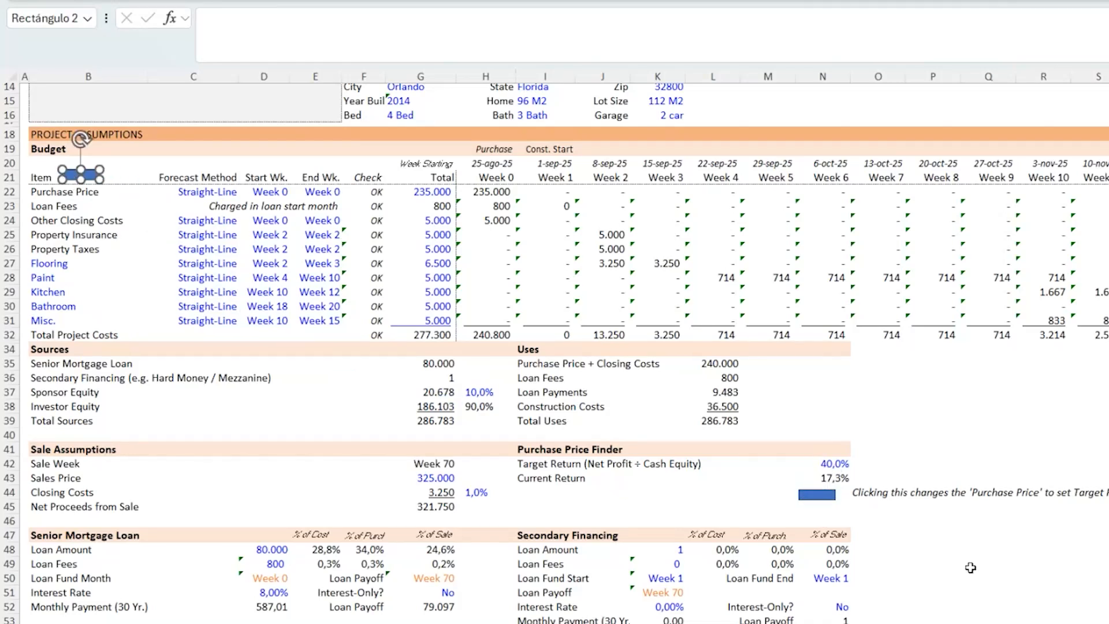
# - Assign the Purchase_Price_Finder macro to the rectangle in the Purchase Price Finder section
pyautogui.click(757, 494)
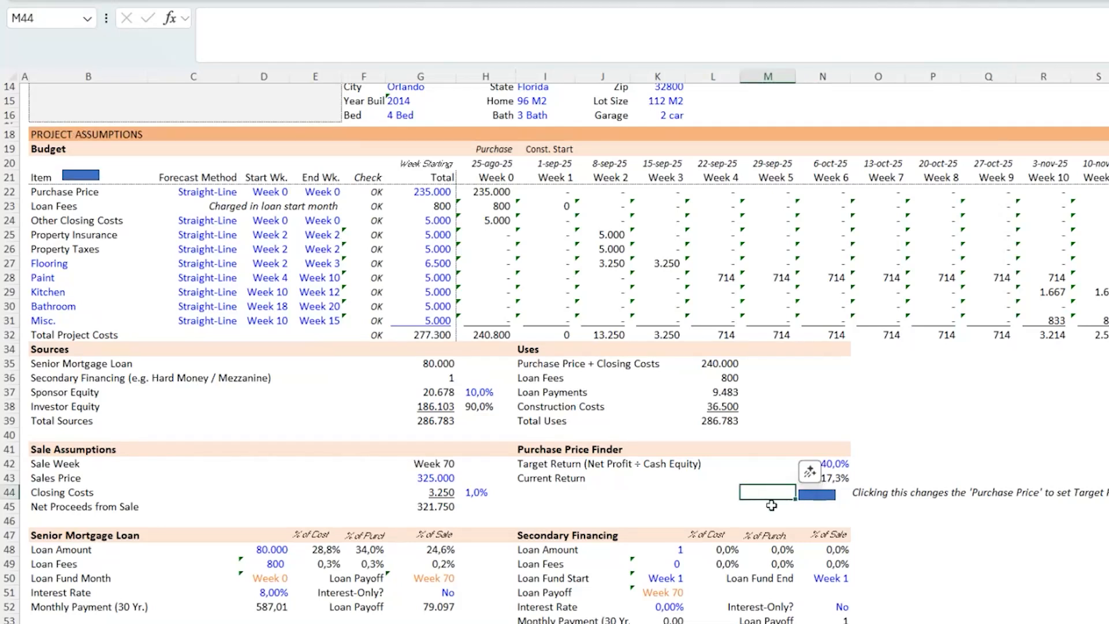
pyautogui.keyDown('ctrl'); pyautogui.click(821, 495); pyautogui.keyUp('ctrl')
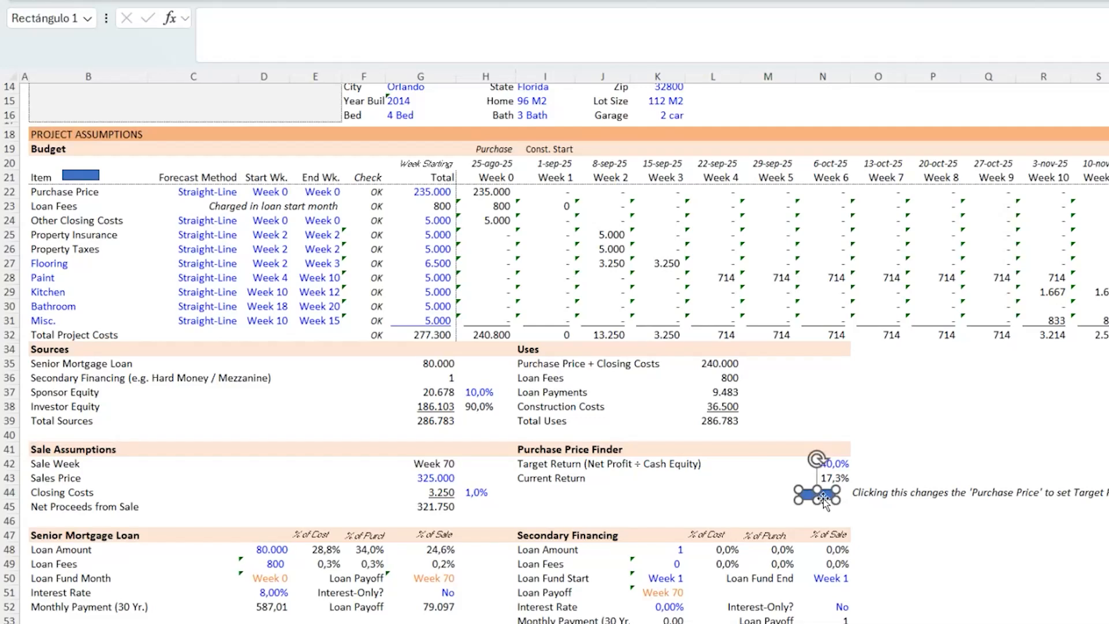
pyautogui.rightClick(827, 494)
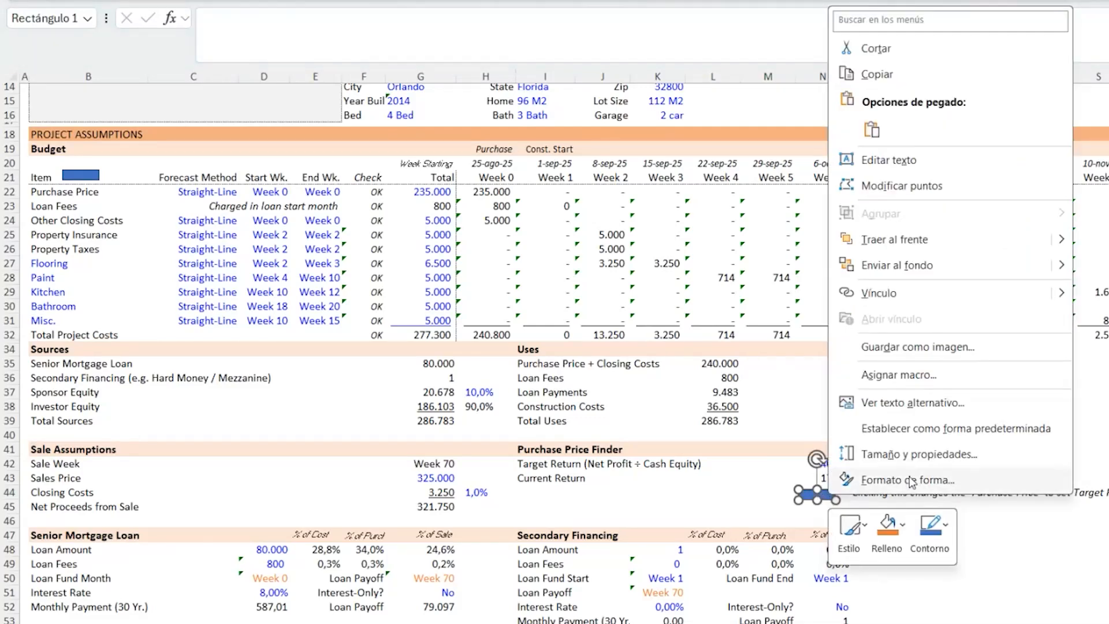
pyautogui.click(909, 387)
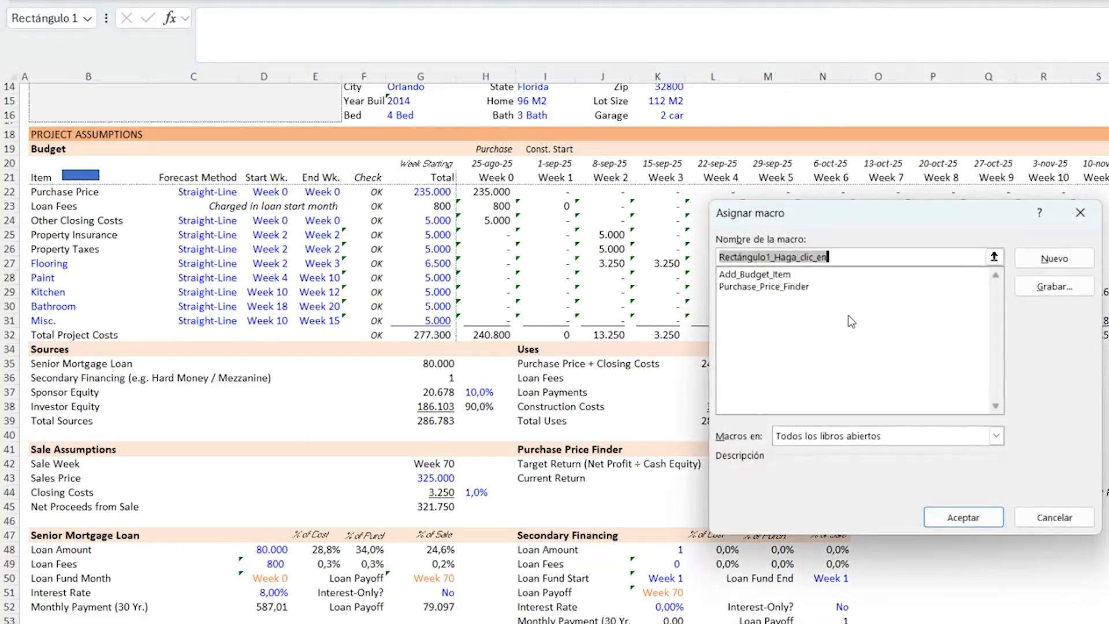
pyautogui.click(785, 287)
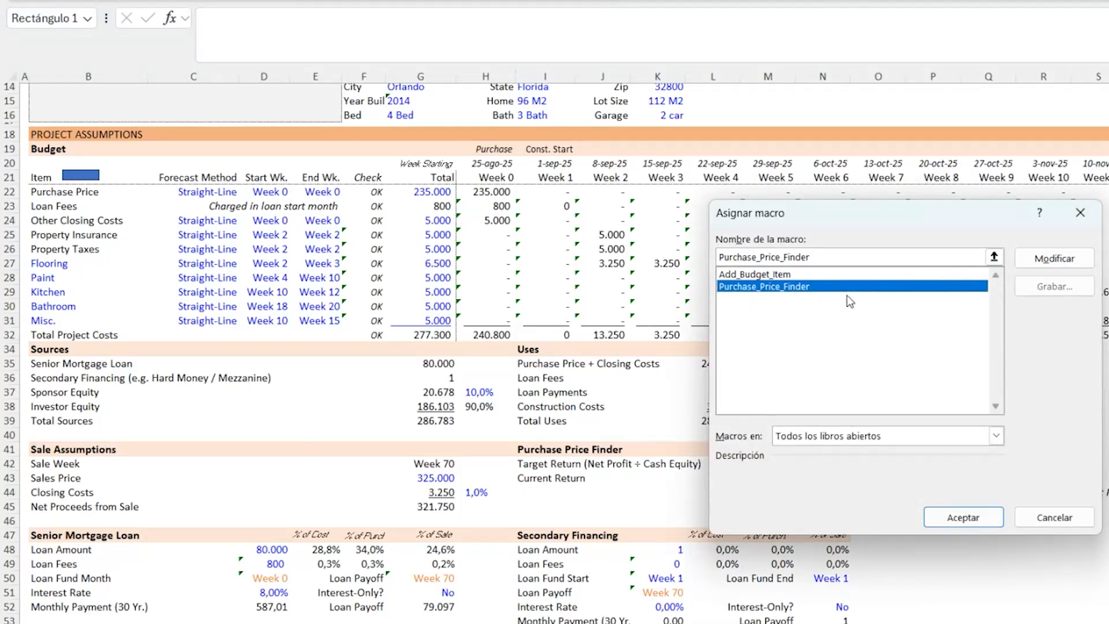
pyautogui.click(963, 517)
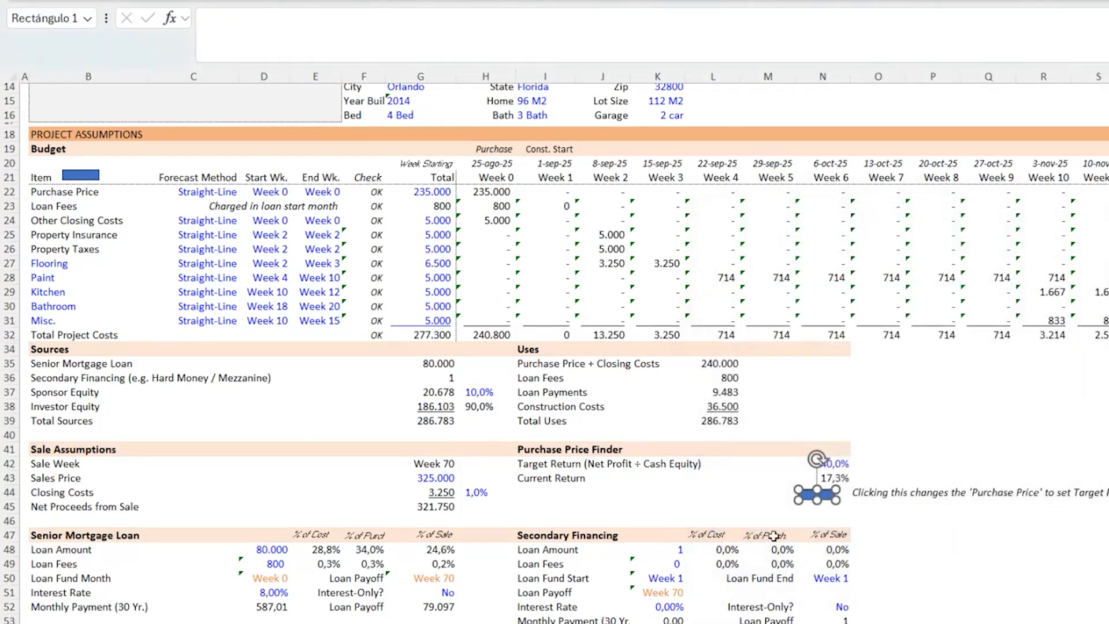
# - Assign the Add_Budget_Item macro to the rectangle beside the Budget Item header
pyautogui.click(726, 491)
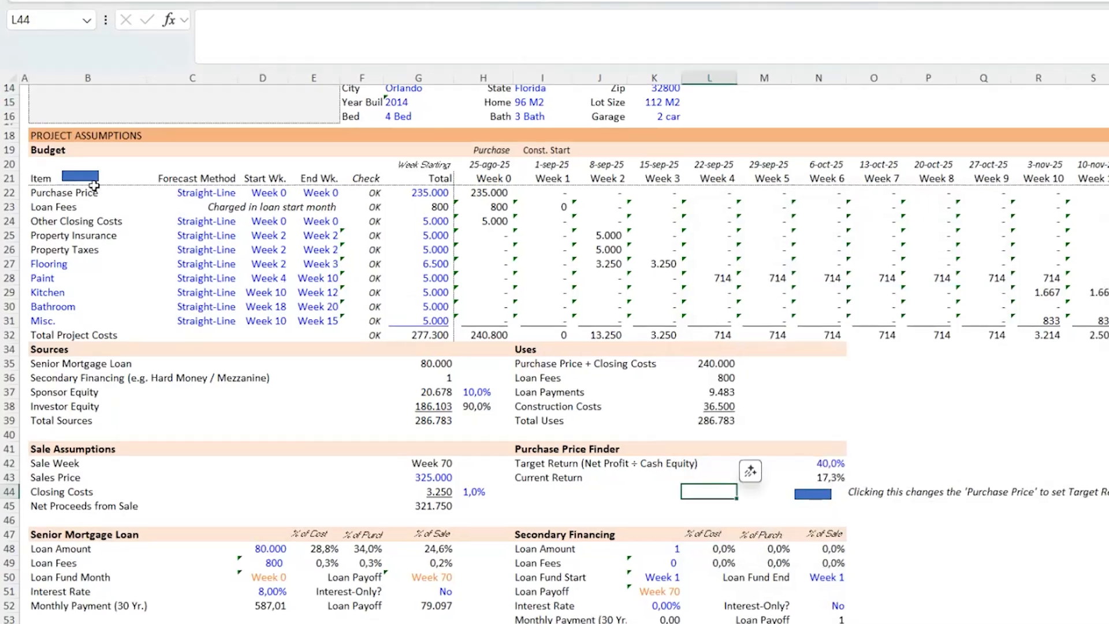
pyautogui.click(93, 182)
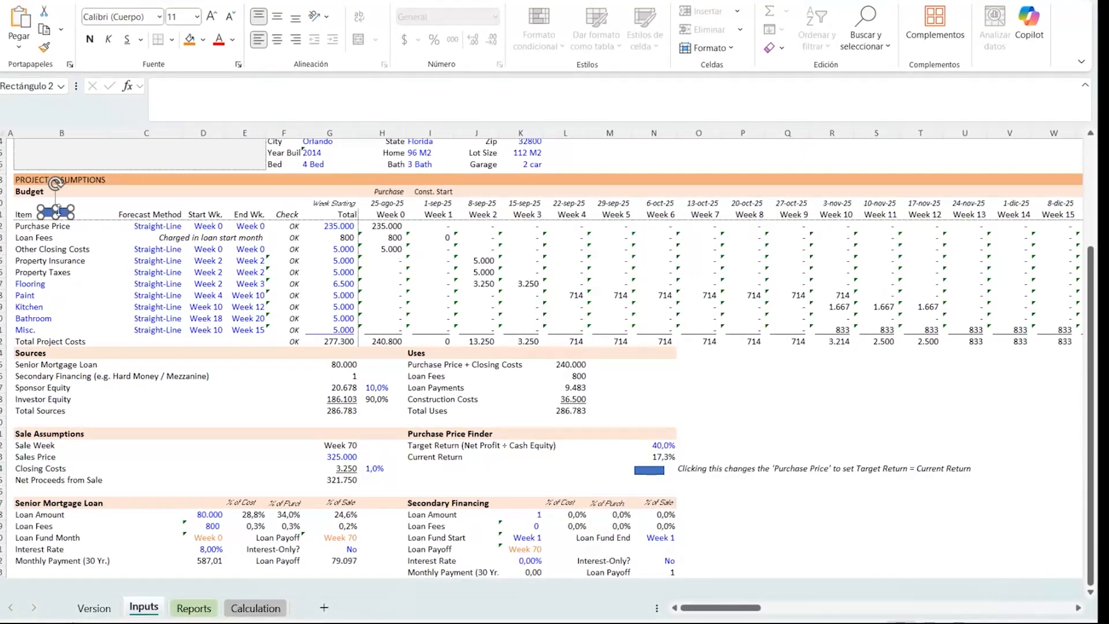
pyautogui.rightClick(59, 211)
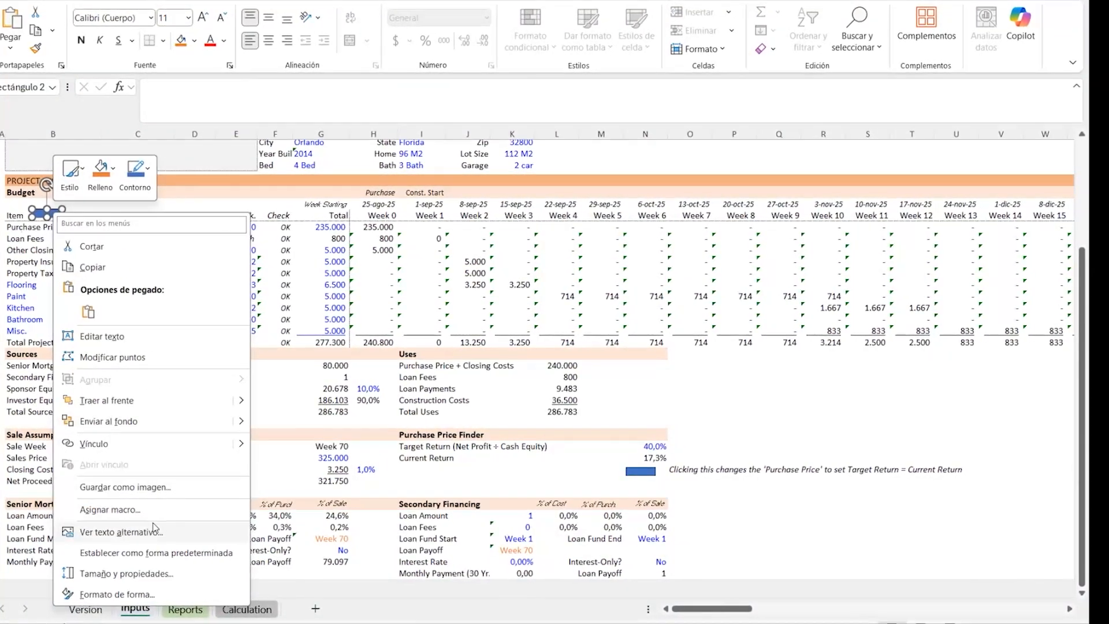
pyautogui.click(110, 509)
pyautogui.click(46, 427)
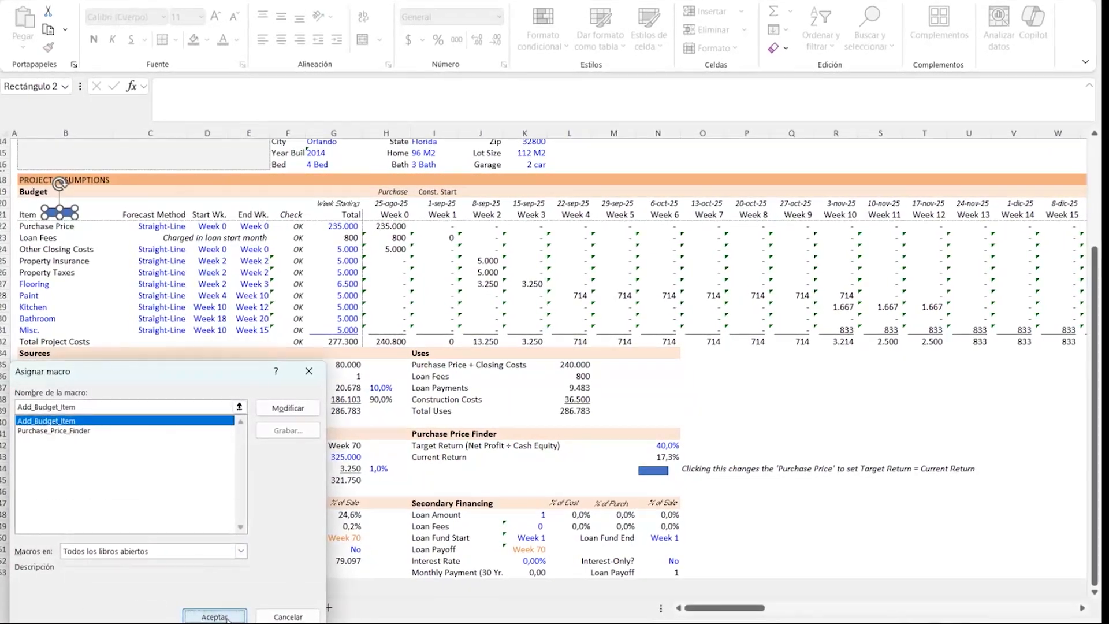
pyautogui.click(227, 617)
# - Set the target return to 30% and run the purchase price finder button
pyautogui.click(399, 458)
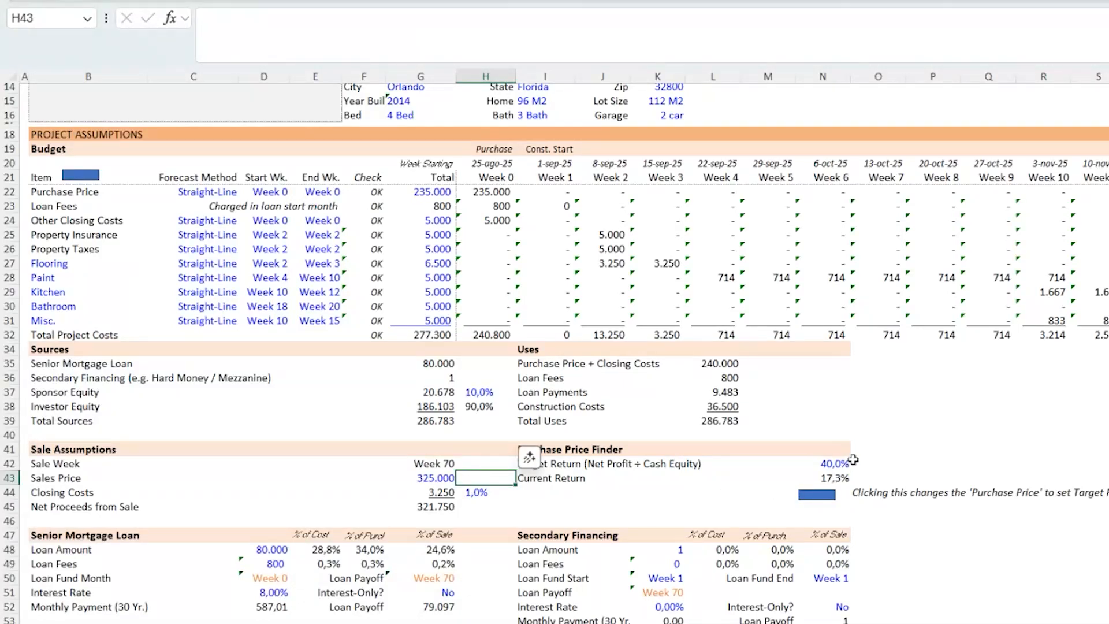
pyautogui.click(824, 464)
pyautogui.write('3')
pyautogui.press('Return')
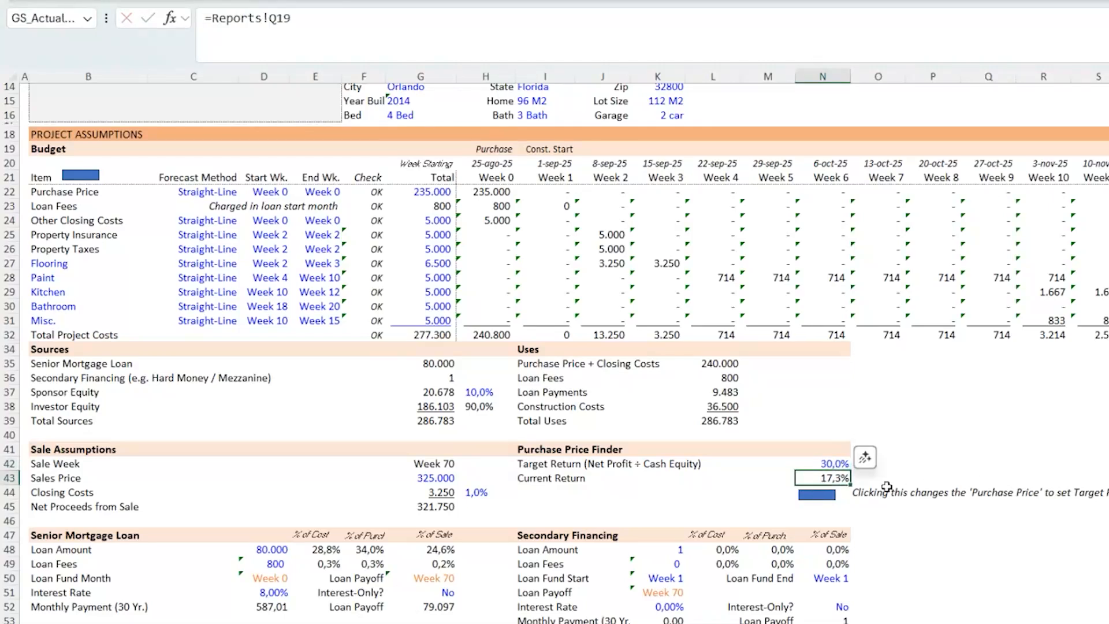
pyautogui.click(814, 496)
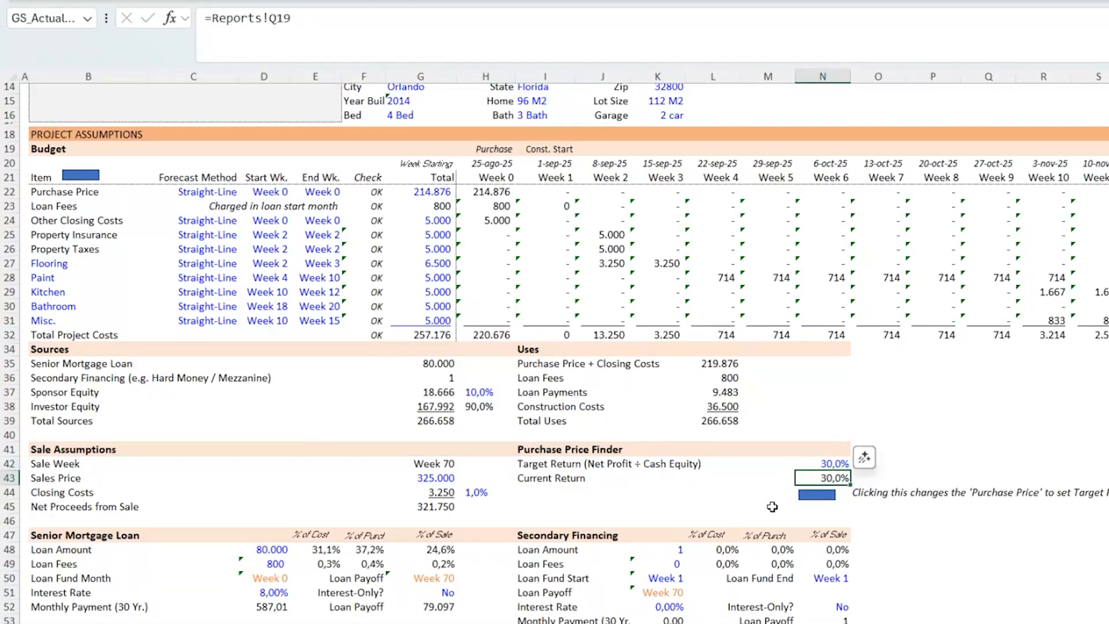
# - Inspect the updated purchase price and the current return row
pyautogui.click(423, 194)
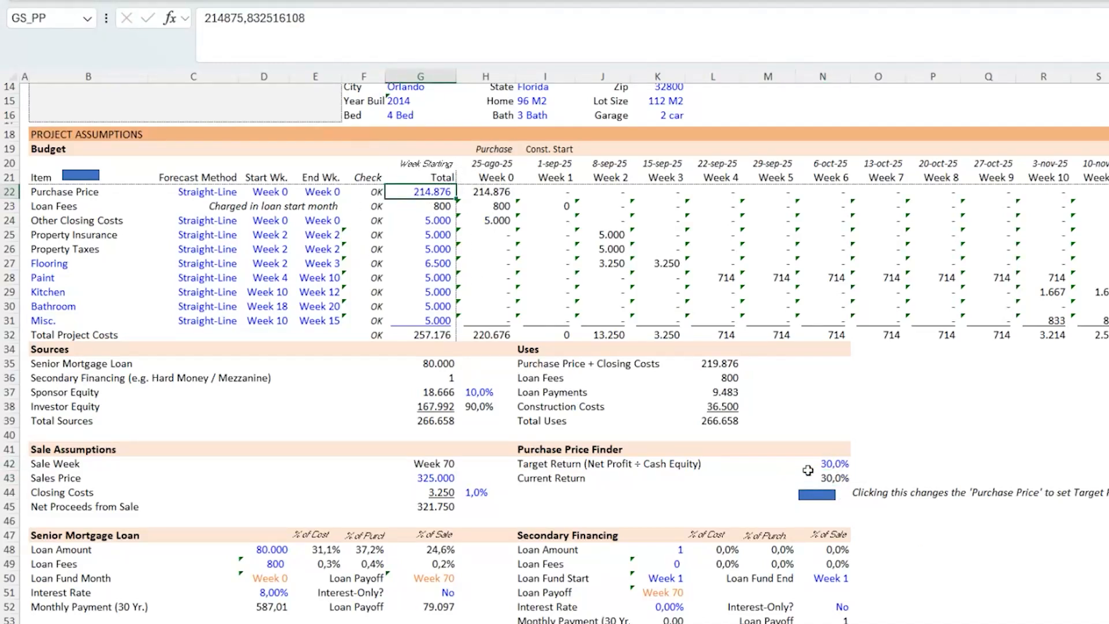
pyautogui.moveTo(566, 479); pyautogui.dragTo(843, 478)
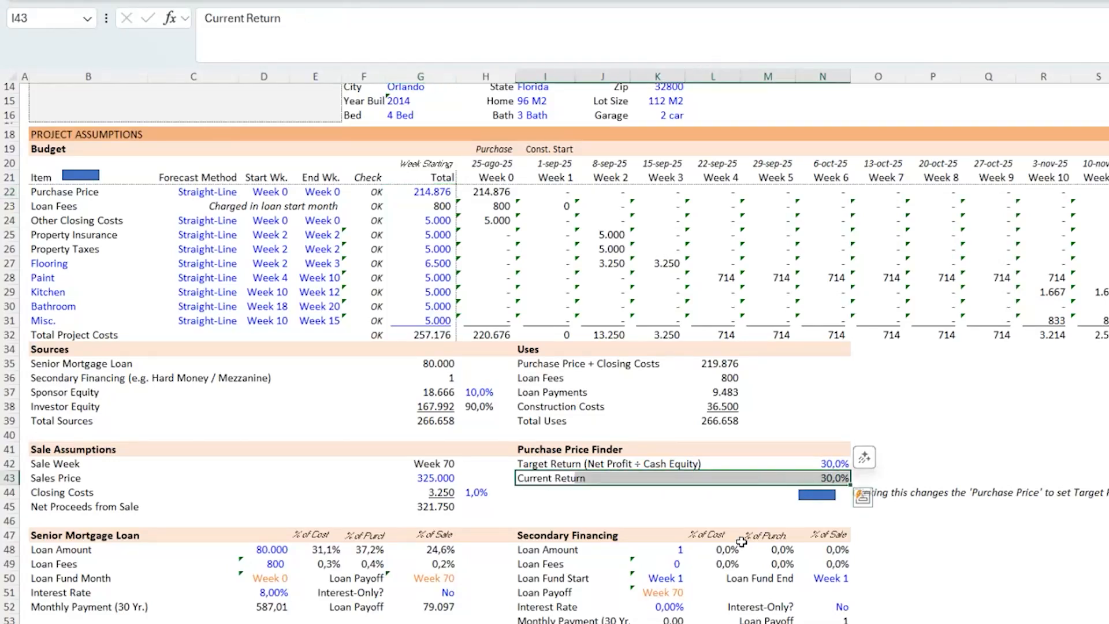
pyautogui.click(543, 498)
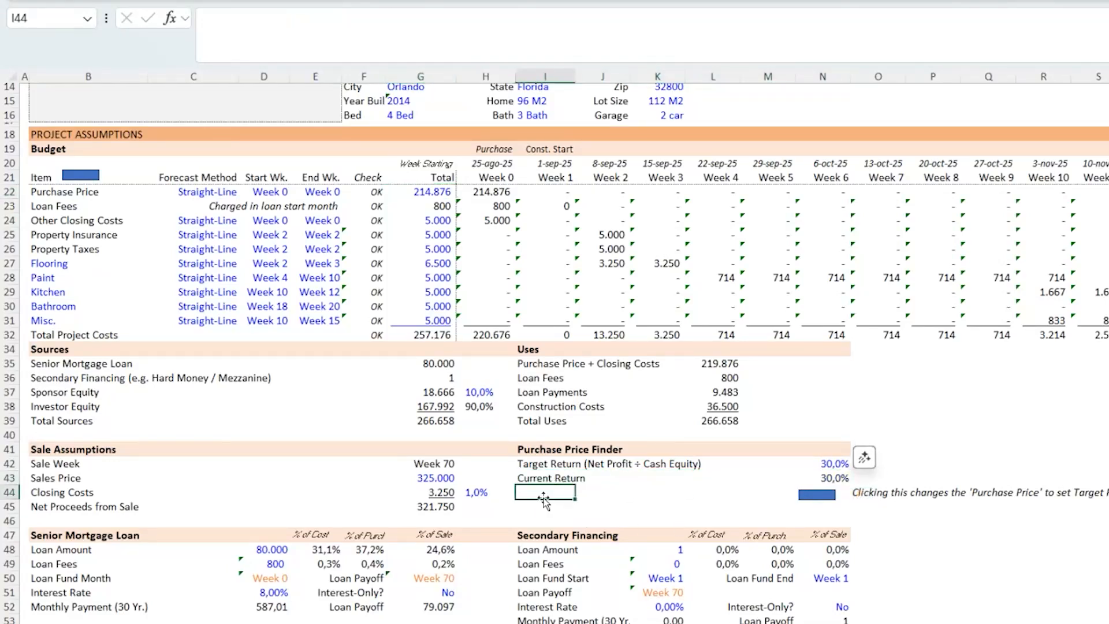
# - Select the Property Insurance row and add a budget item with the new button
pyautogui.click(62, 237)
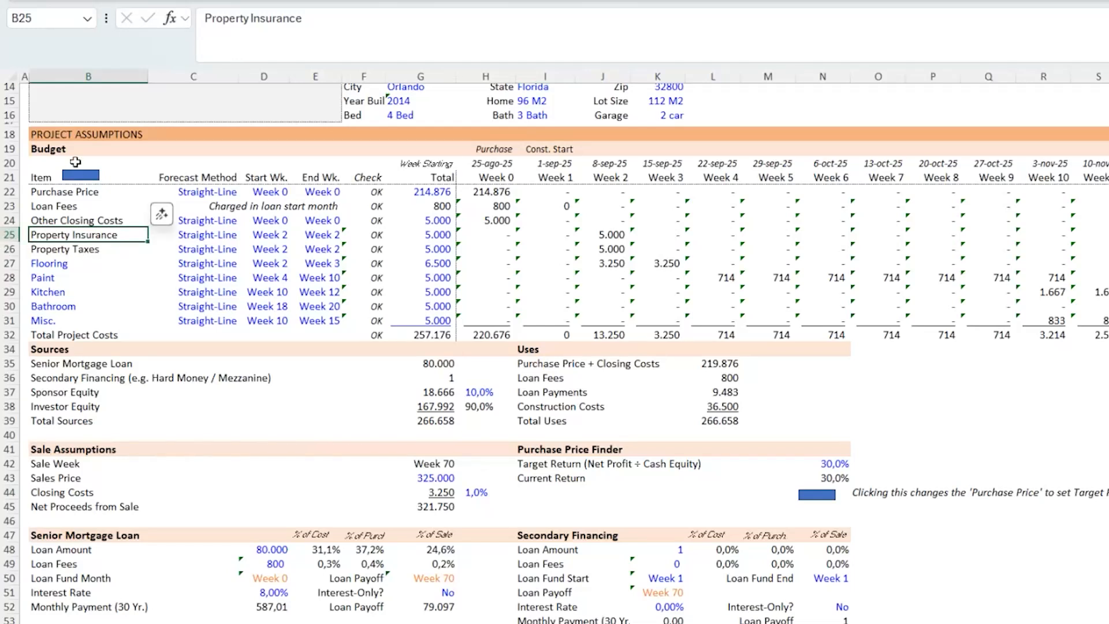
pyautogui.click(77, 182)
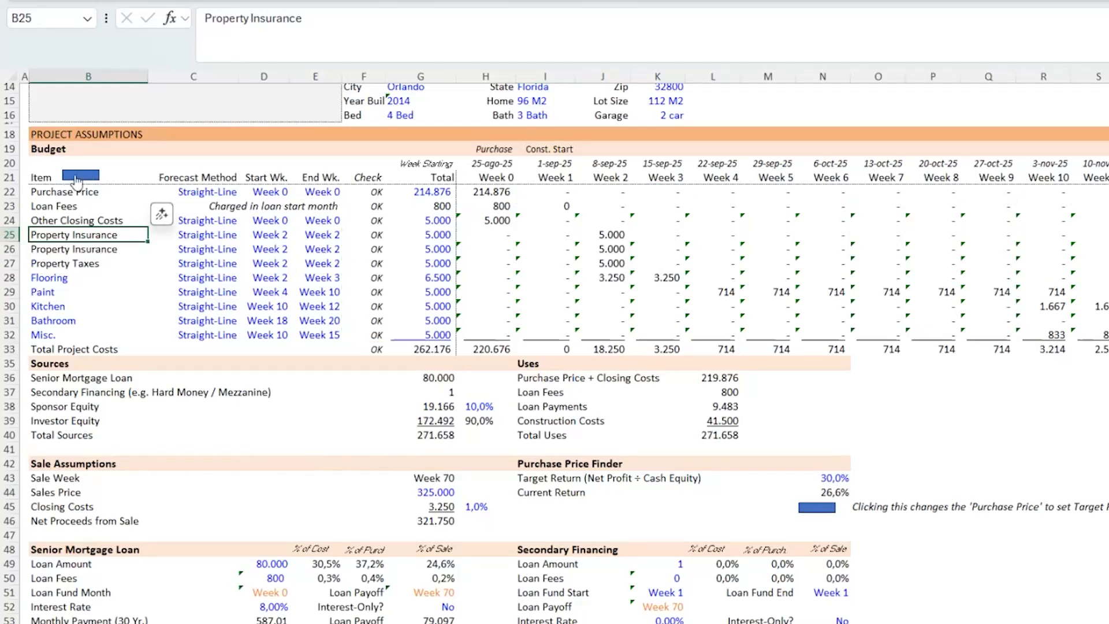
# - Delete the inserted duplicate Property Insurance row
pyautogui.moveTo(52, 249); pyautogui.dragTo(722, 250)
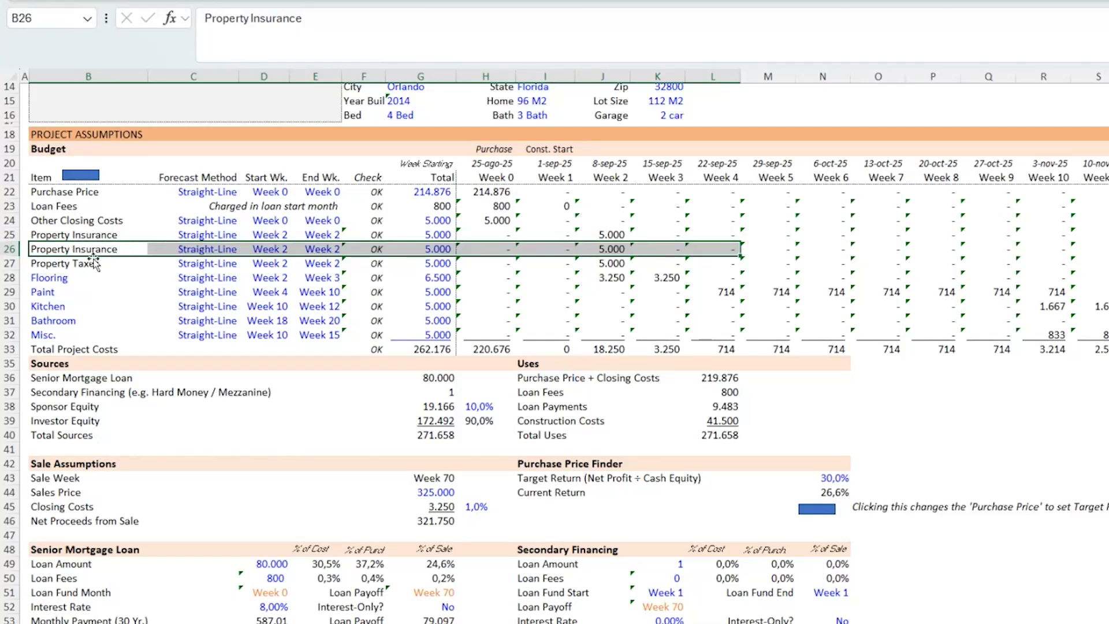
pyautogui.rightClick(9, 249)
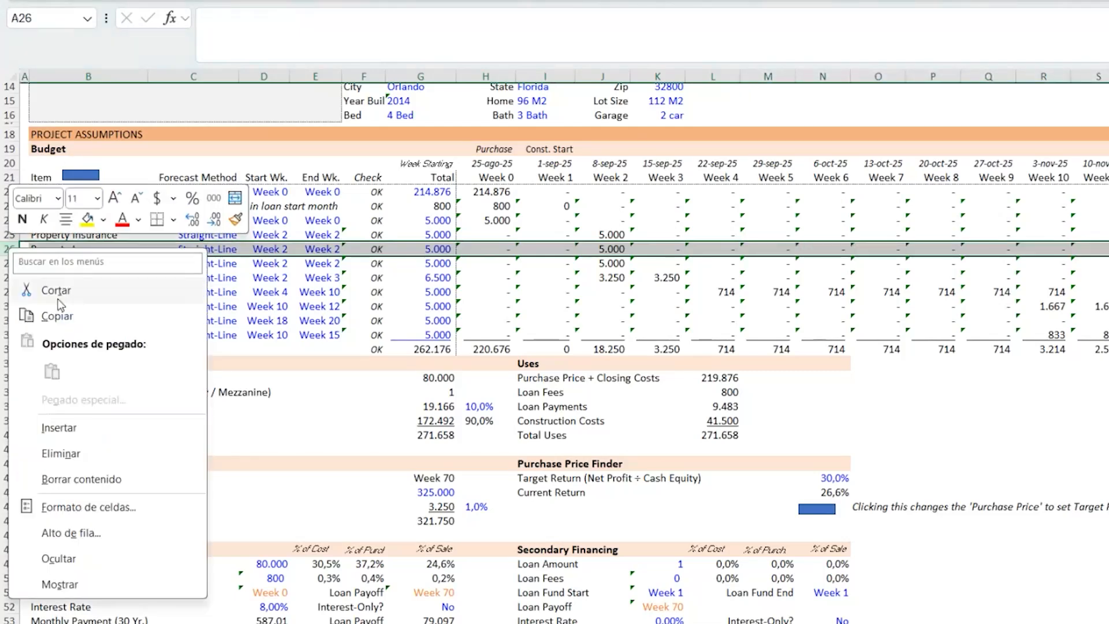
pyautogui.click(110, 454)
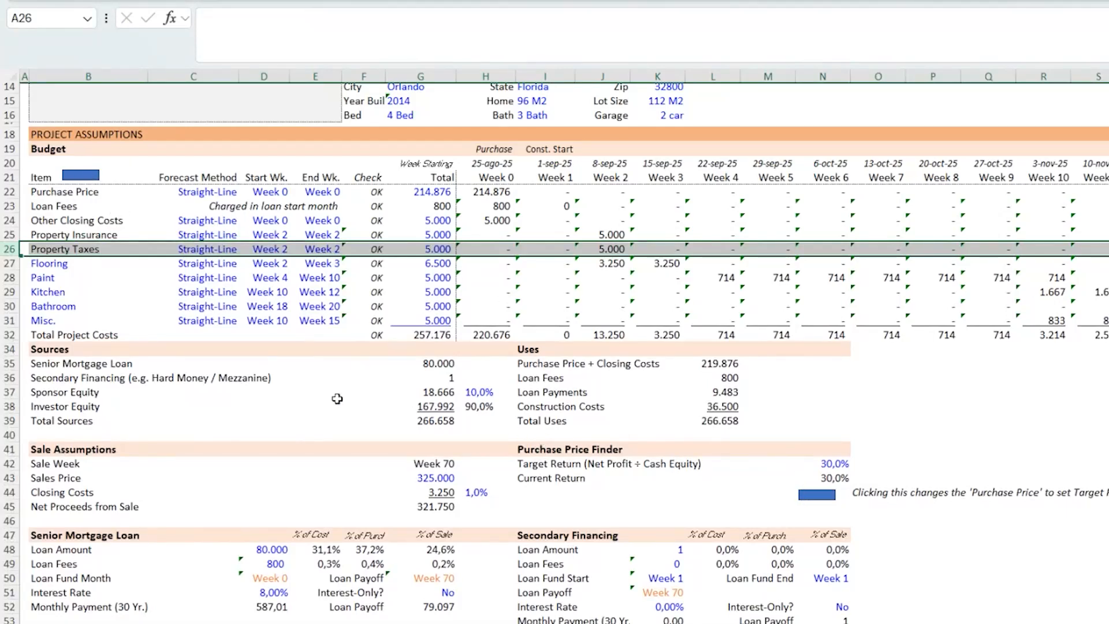
# - Switch back to the browser's financial model form
pyautogui.click(315, 406)
pyautogui.scroll(4, 316, 406)
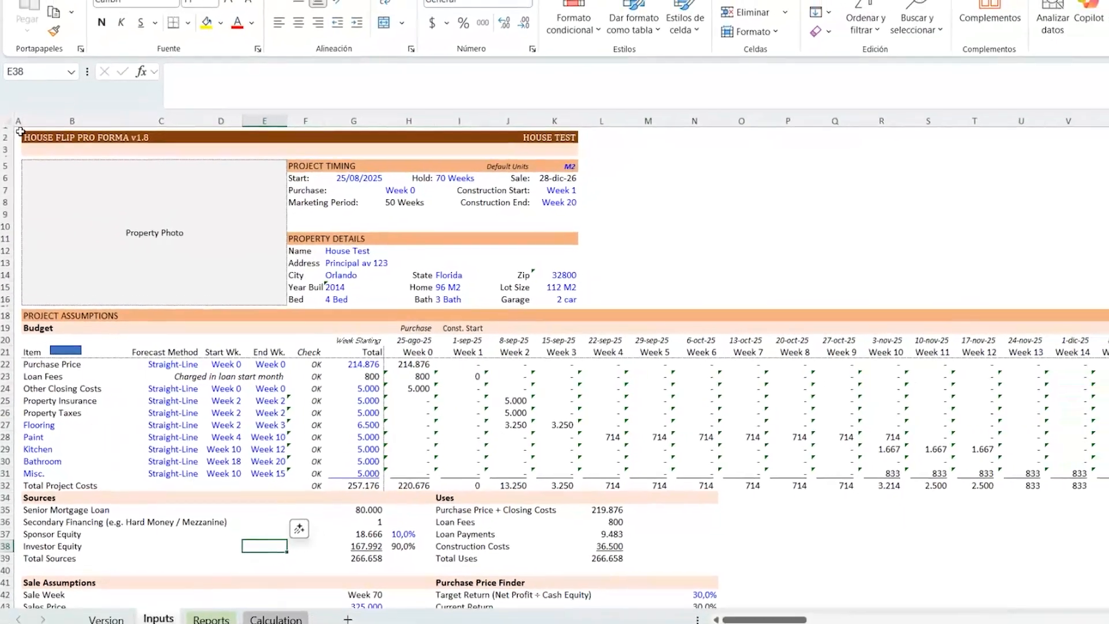
pyautogui.hotkey('alt', 'Tab')
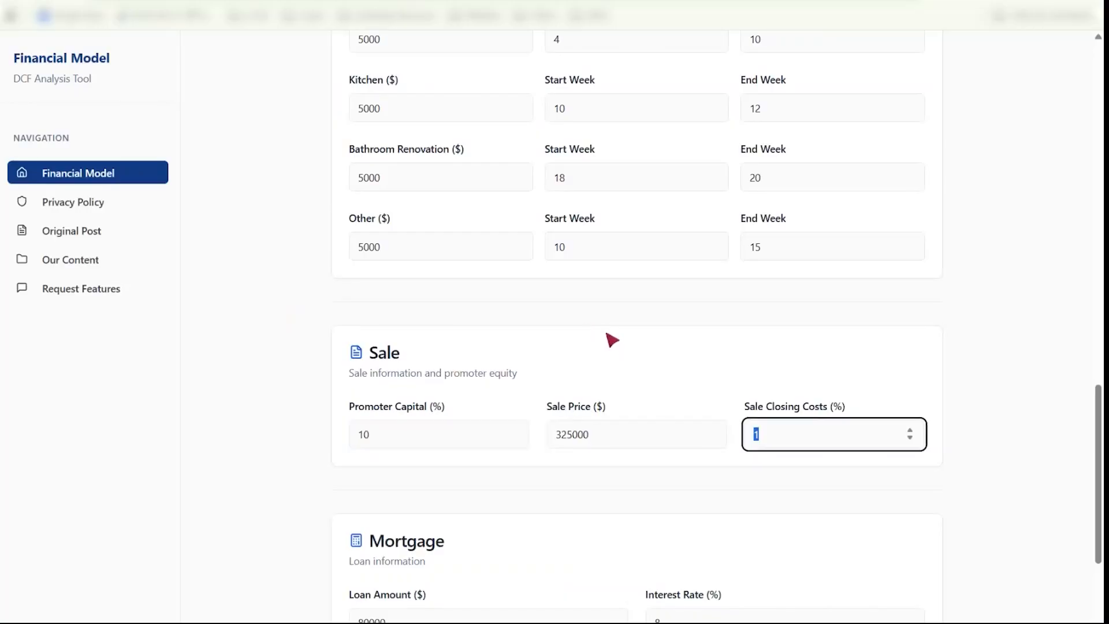
# - Scroll the form back up to General Information and open the Privacy Policy page
pyautogui.scroll(1, 609, 375)
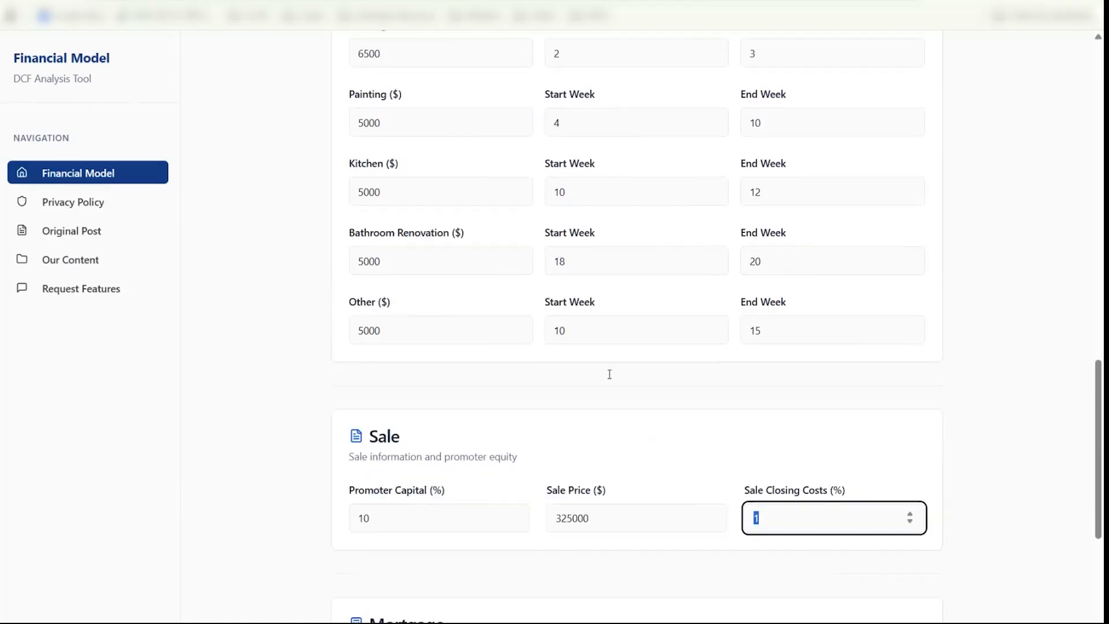
pyautogui.scroll(12, 609, 375)
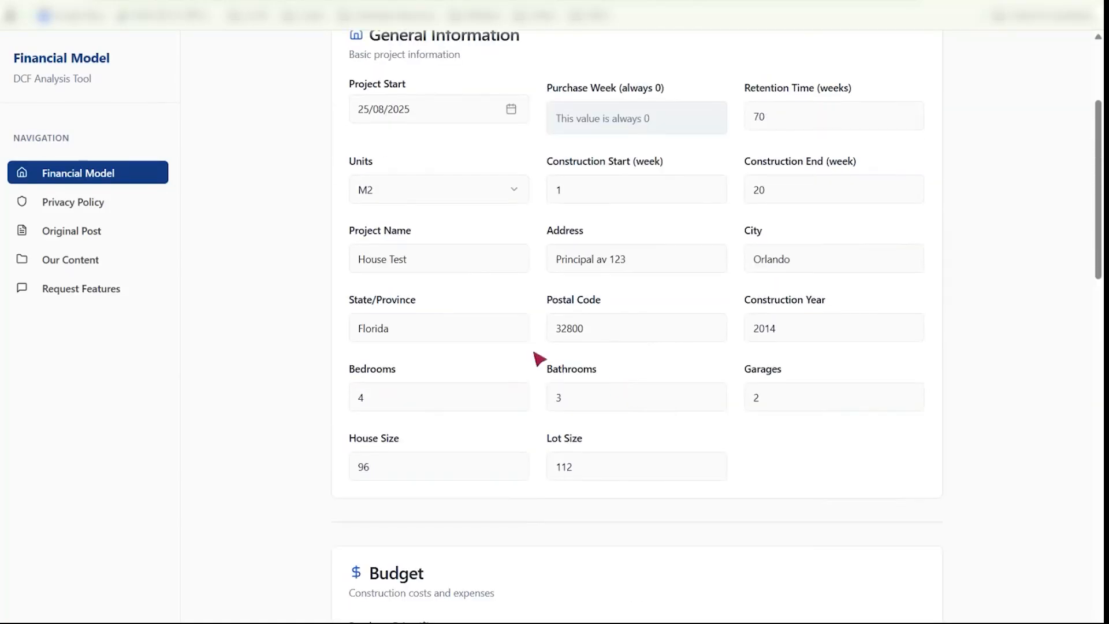
pyautogui.scroll(3, 539, 359)
pyautogui.click(92, 205)
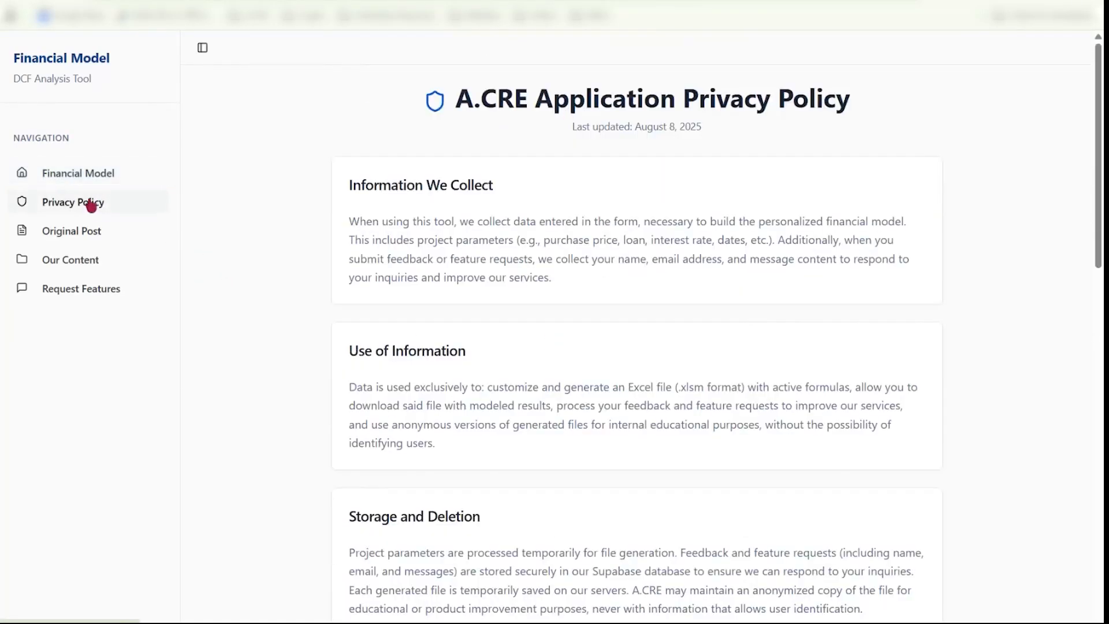
# - Browse the Original Post, Our Content and Request Features pages of the tool
pyautogui.click(92, 237)
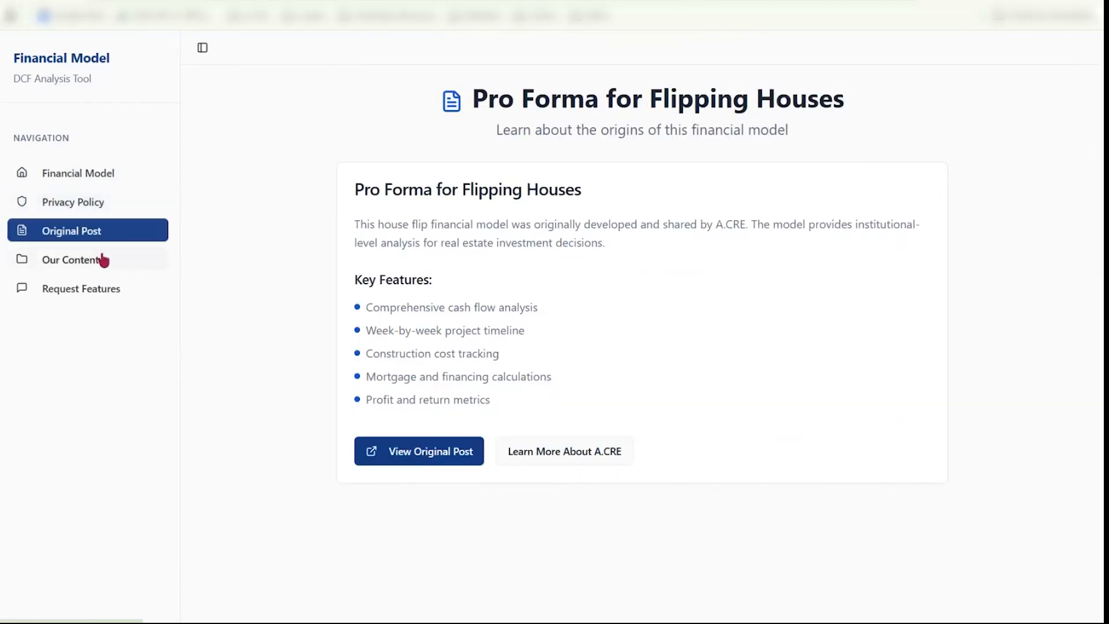
pyautogui.click(103, 261)
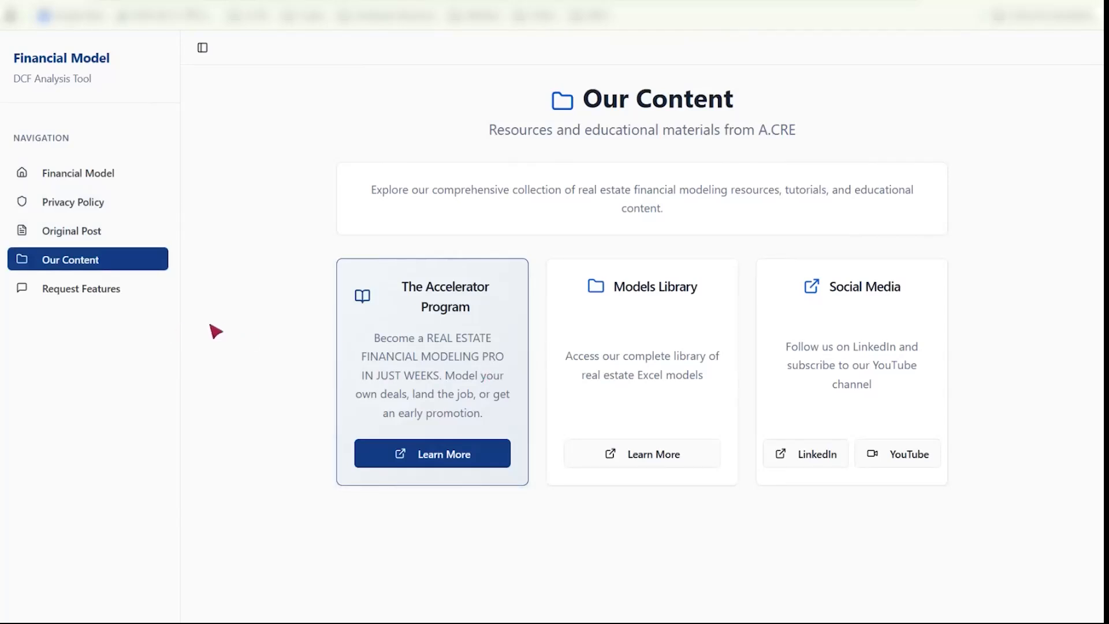
pyautogui.click(98, 295)
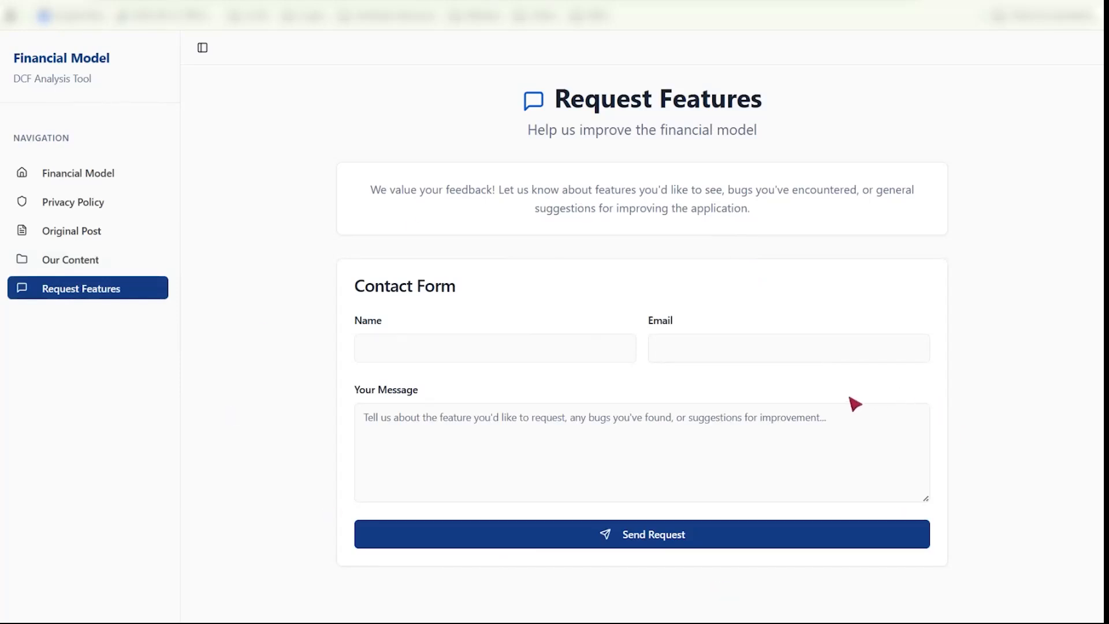
# - Inspect the Name, Email and message fields of the feature request form, and return to the Financial Model page
pyautogui.click(440, 351)
pyautogui.click(721, 346)
pyautogui.click(421, 448)
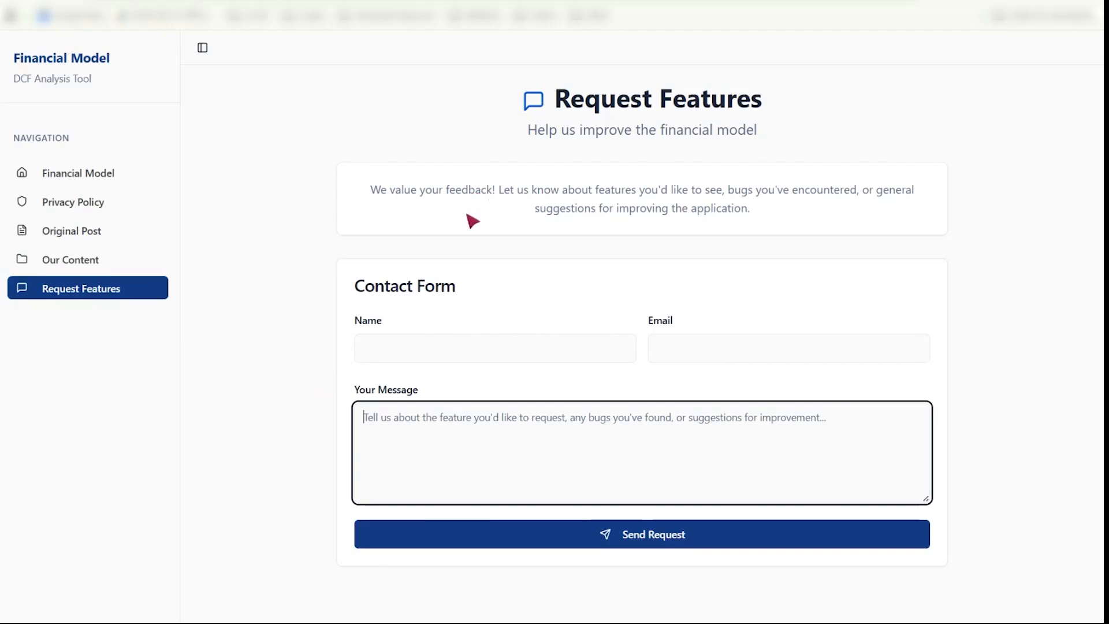
pyautogui.click(86, 174)
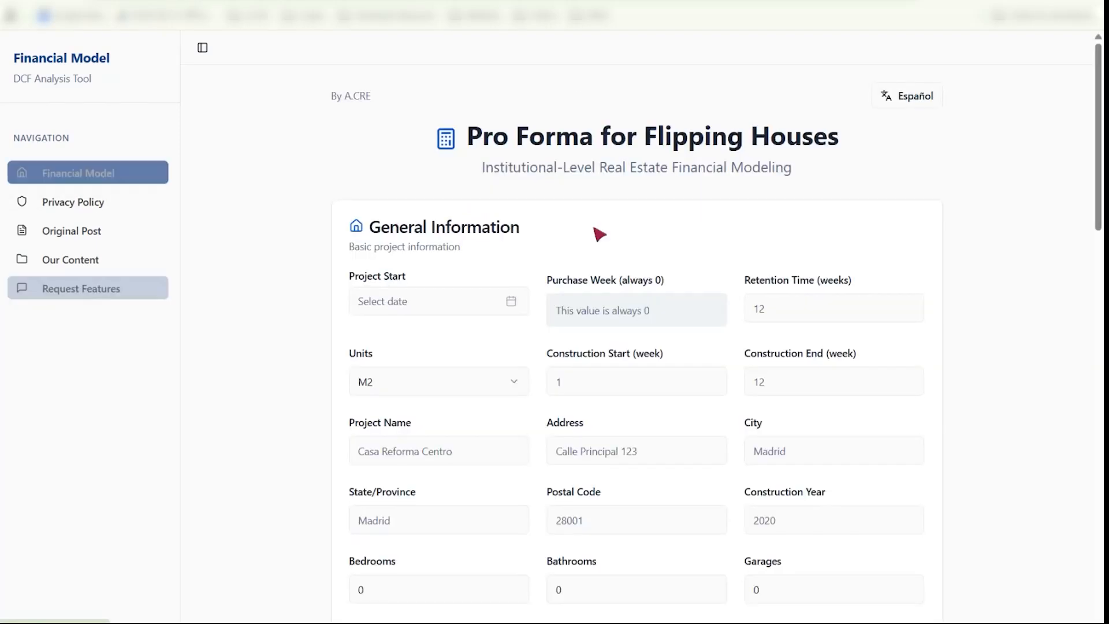